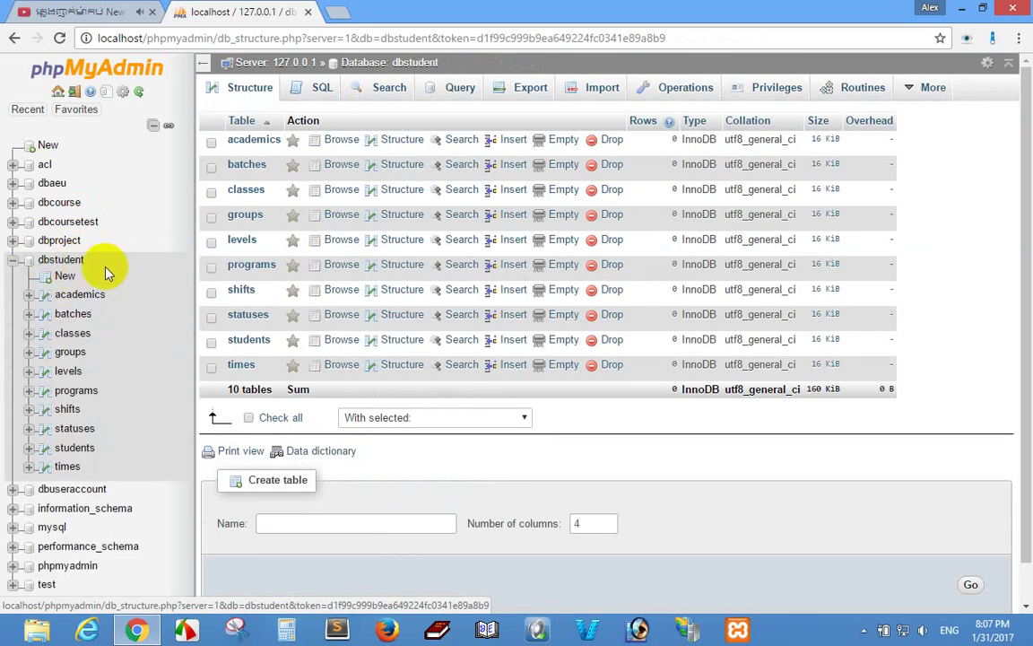
# - Open lll.txt from the desktop and find the feetypes table definition in its continue section
pyautogui.click(961, 8)
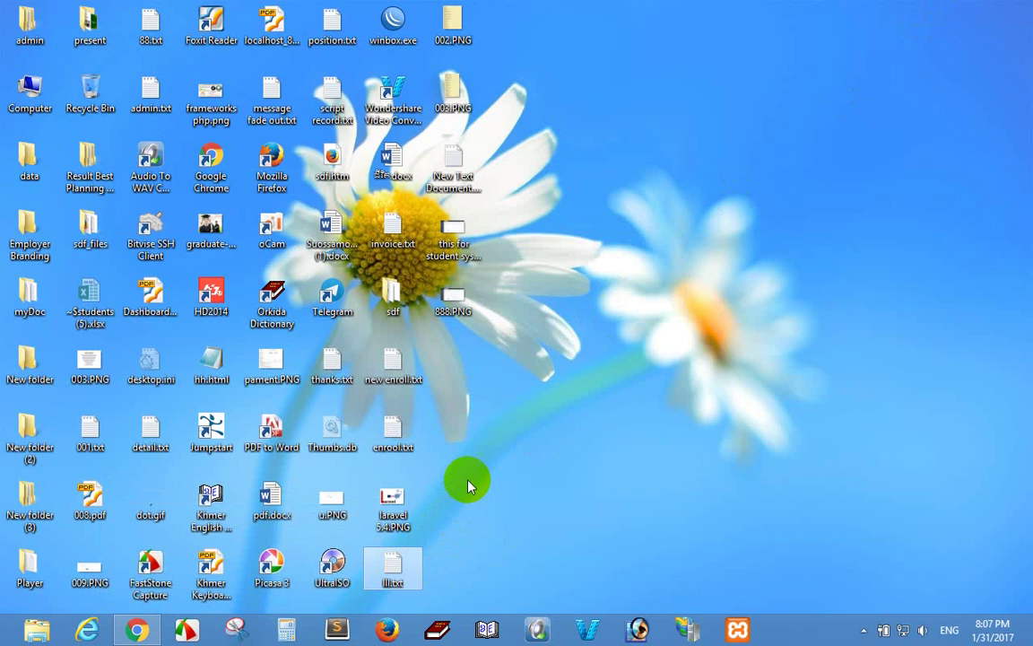
pyautogui.doubleClick(392, 563)
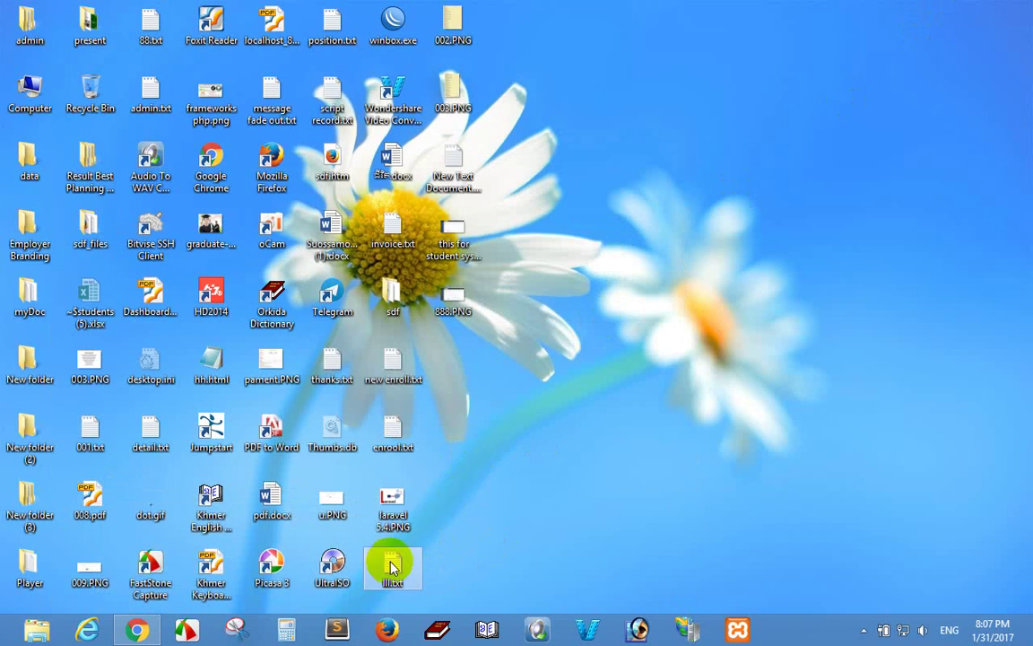
pyautogui.click(921, 311)
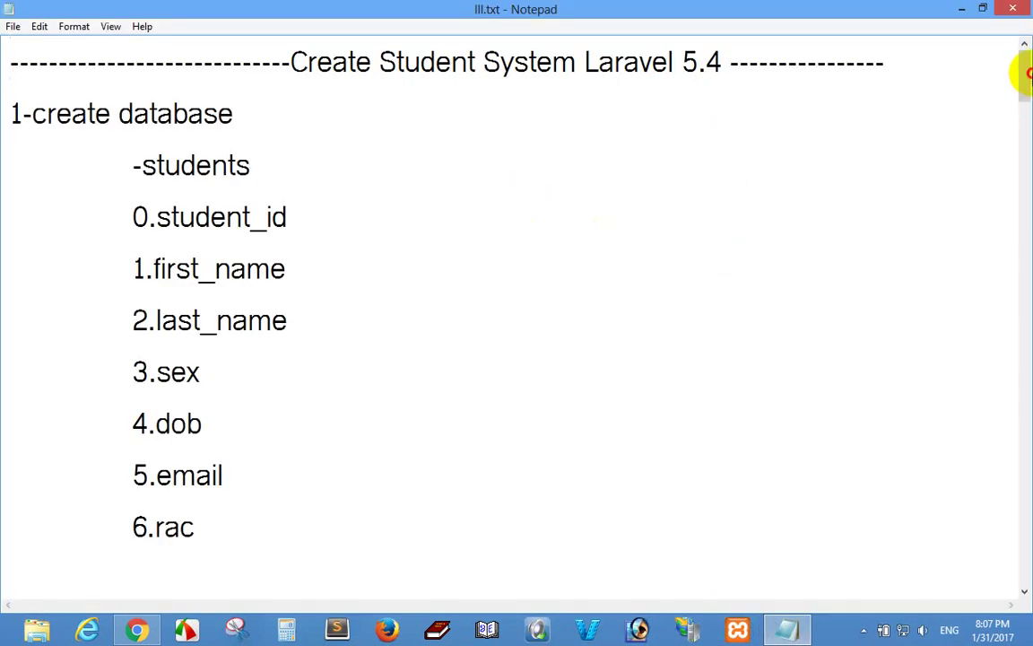
pyautogui.scroll(-15, 565, 246)
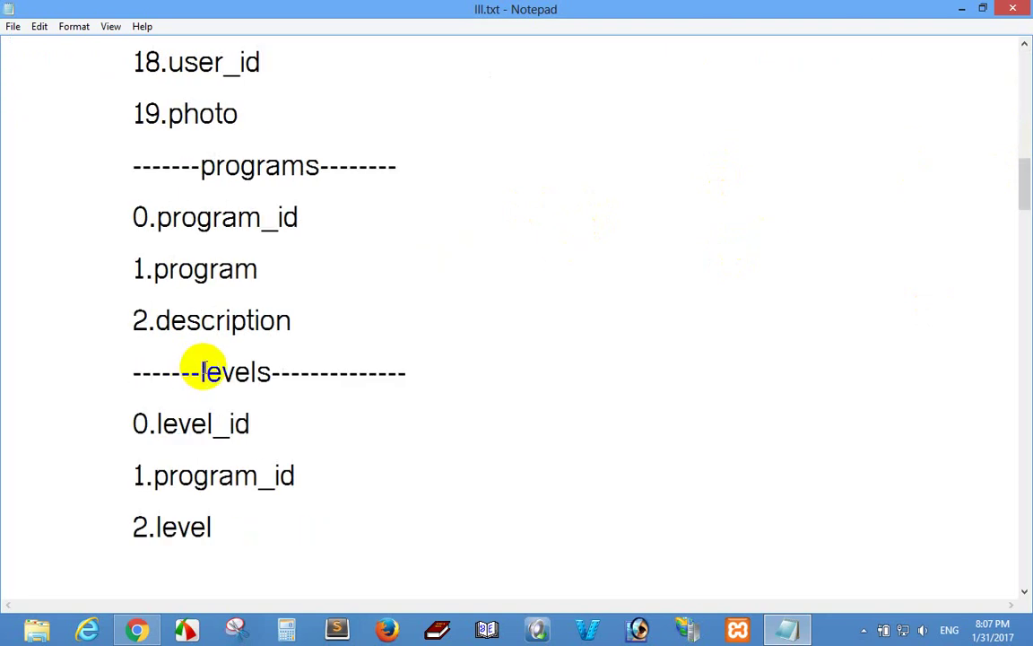
pyautogui.scroll(-5, 296, 320)
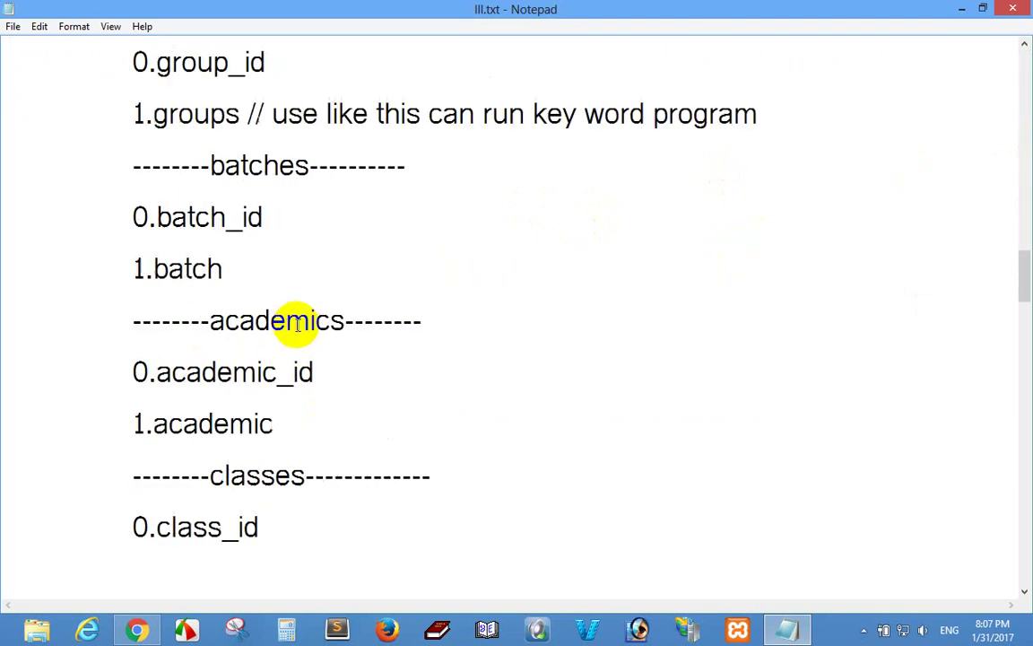
pyautogui.scroll(-5, 298, 325)
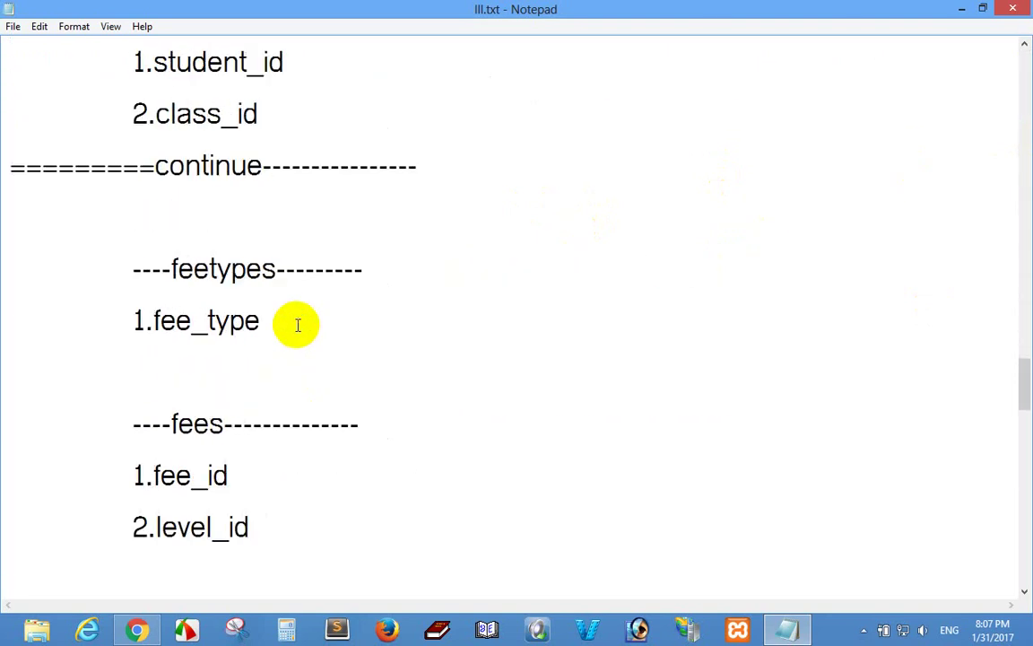
pyautogui.moveTo(148, 168); pyautogui.dragTo(273, 166)
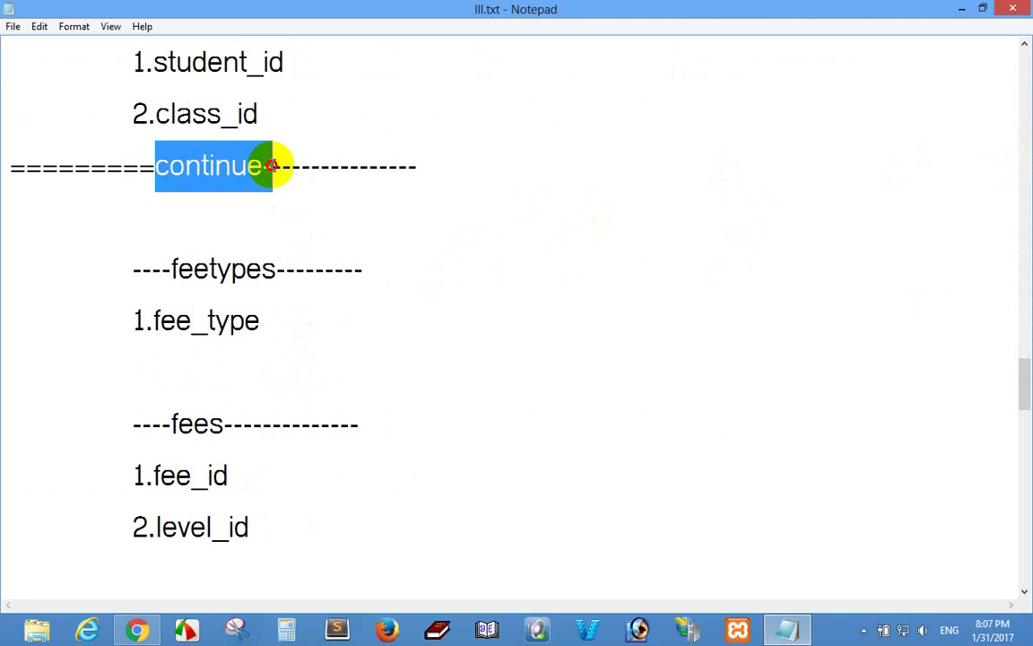
# - Start a new table in the dbstudent database and name it feetypes, copying the name from the notes
pyautogui.moveTo(277, 267); pyautogui.dragTo(171, 269)
pyautogui.rightClick(206, 278)
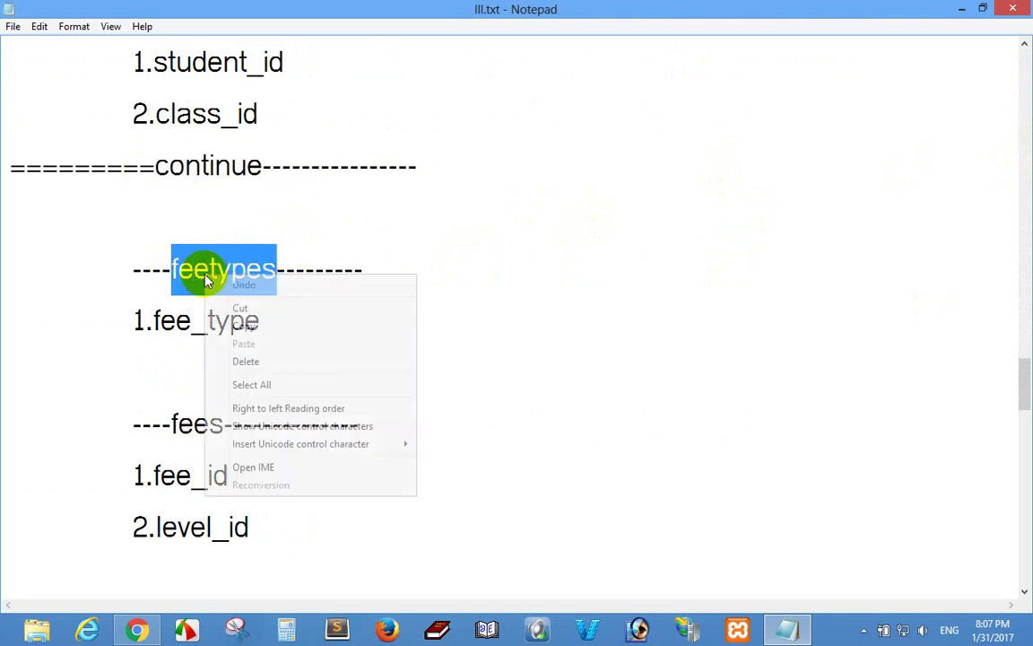
pyautogui.click(244, 325)
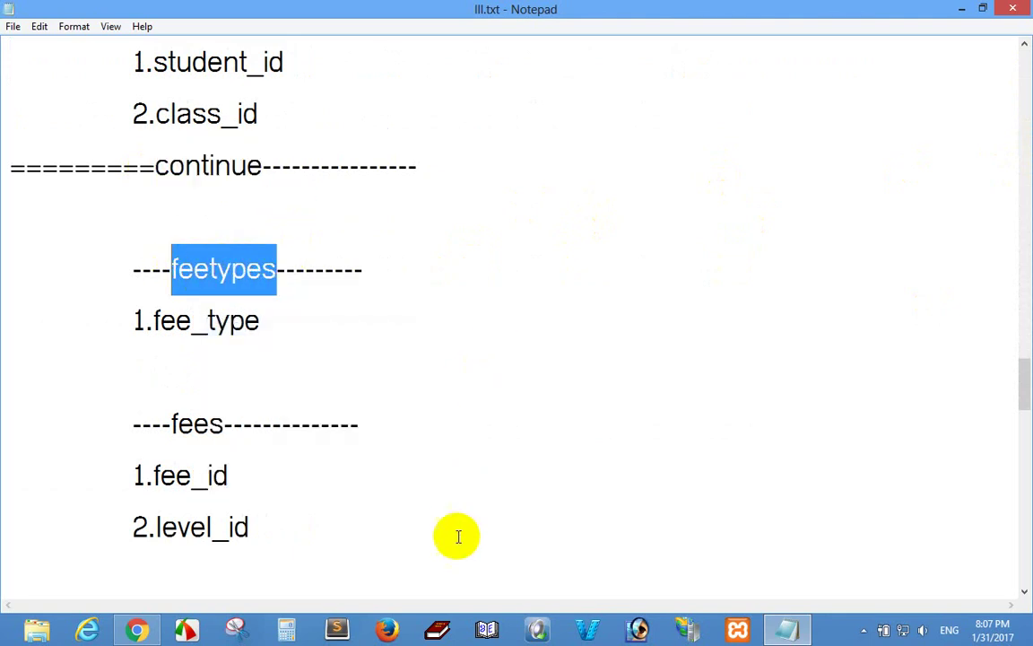
pyautogui.click(137, 630)
pyautogui.click(65, 277)
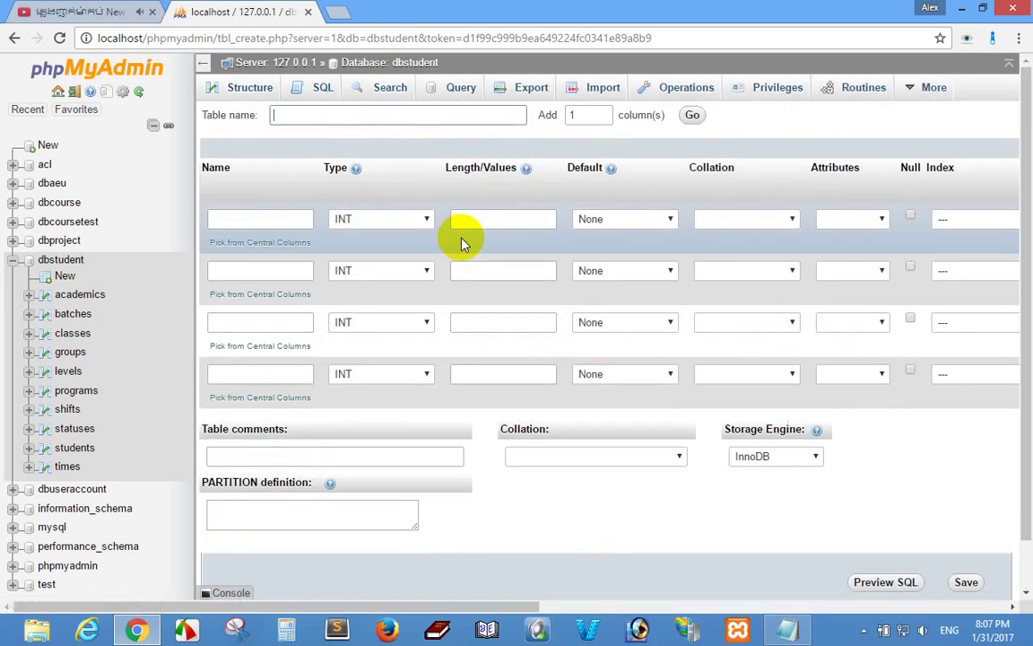
pyautogui.rightClick(265, 218)
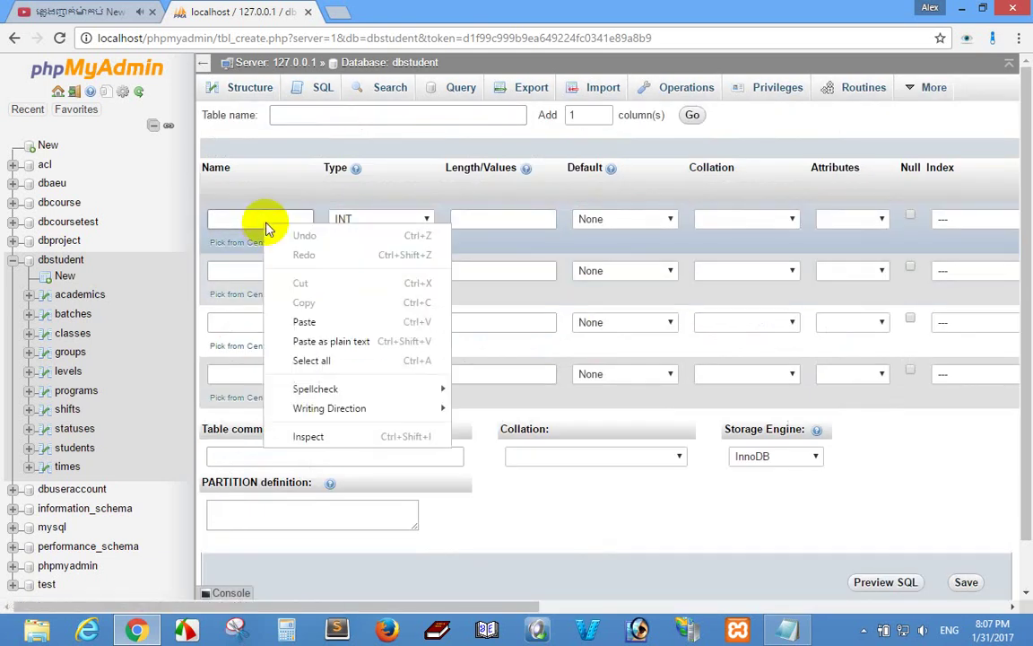
pyautogui.click(305, 322)
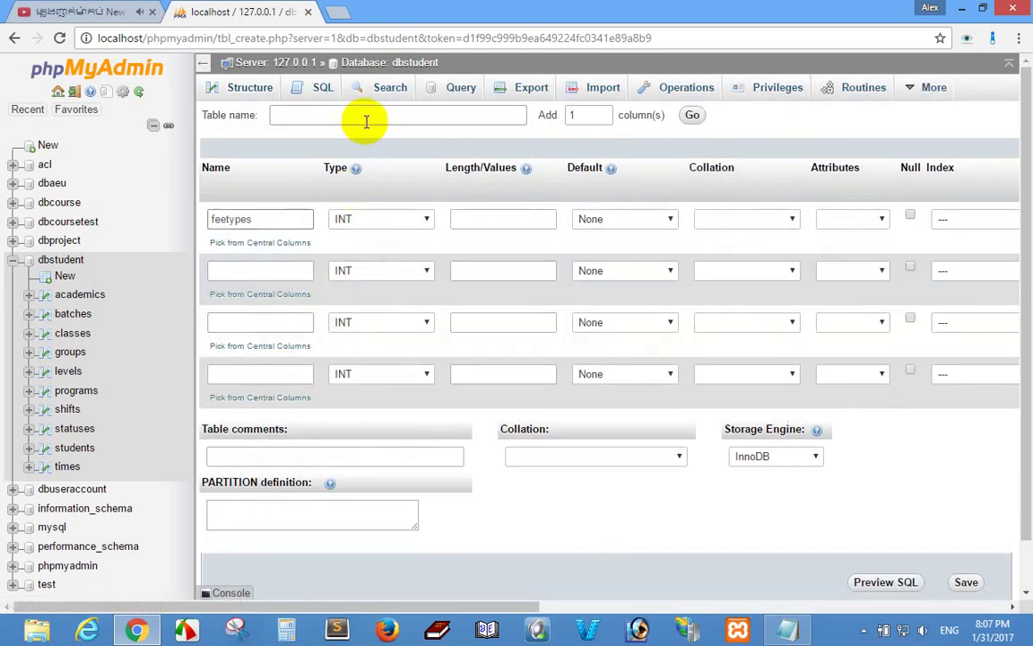
pyautogui.moveTo(341, 116); pyautogui.dragTo(212, 116)
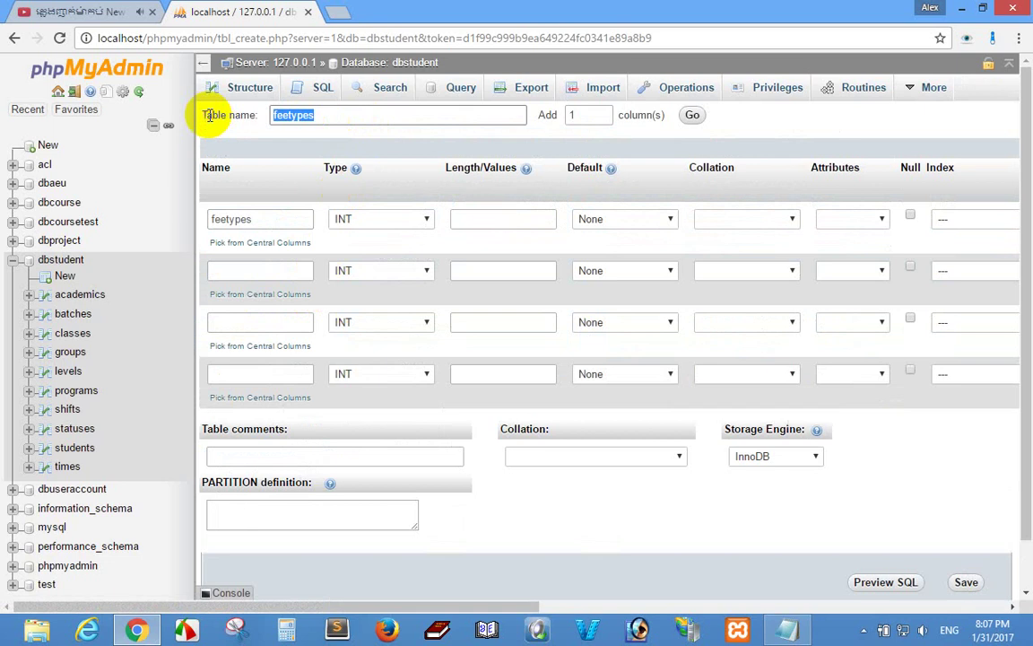
pyautogui.moveTo(275, 219); pyautogui.dragTo(152, 208)
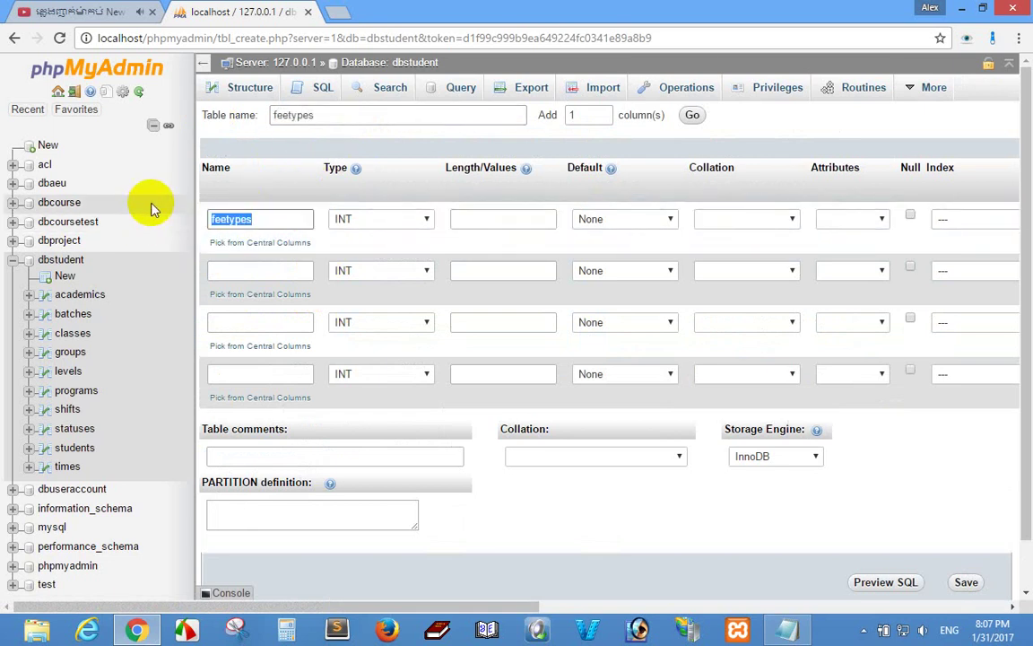
# - In the lll.txt notes, add 1.fee_type_id under the feetypes heading and renumber fee_type as 2
pyautogui.click(791, 624)
pyautogui.click(294, 319)
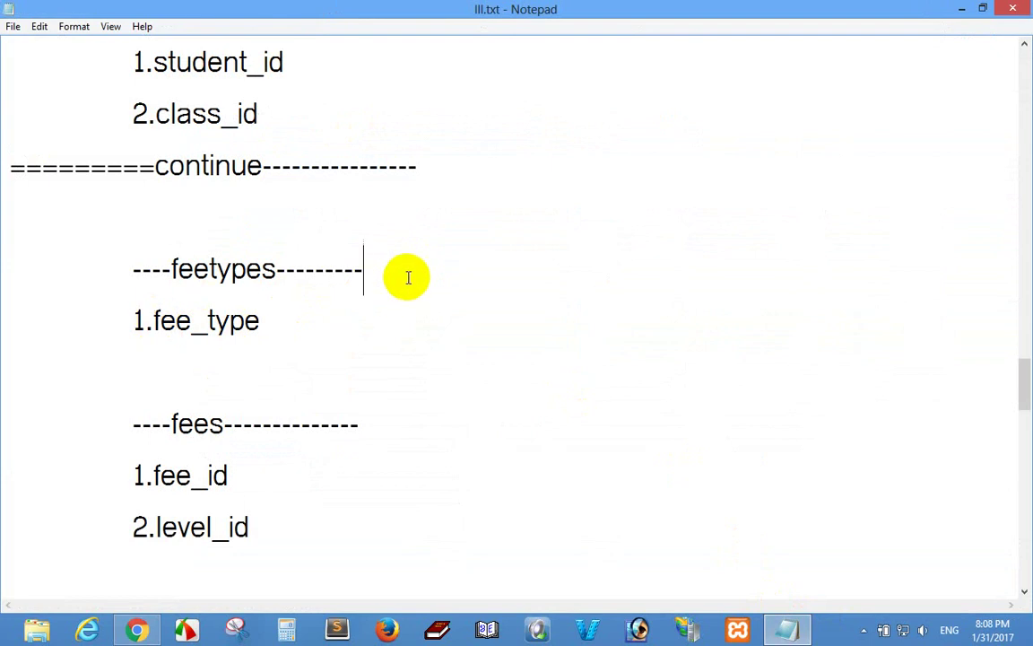
pyautogui.press('Return')
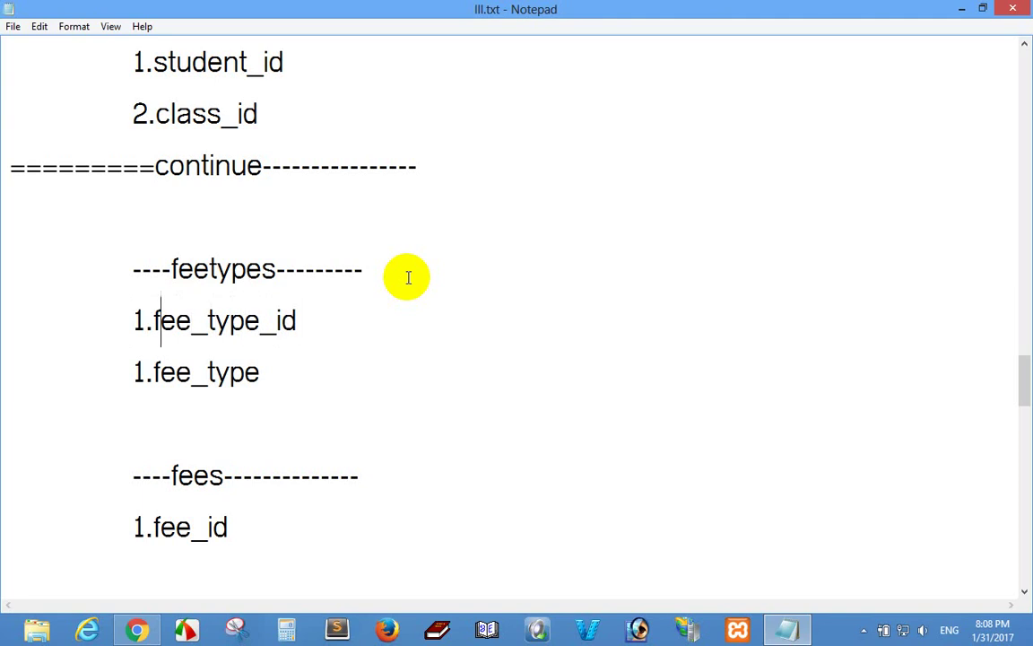
pyautogui.press('BackSpace')
pyautogui.write('2')
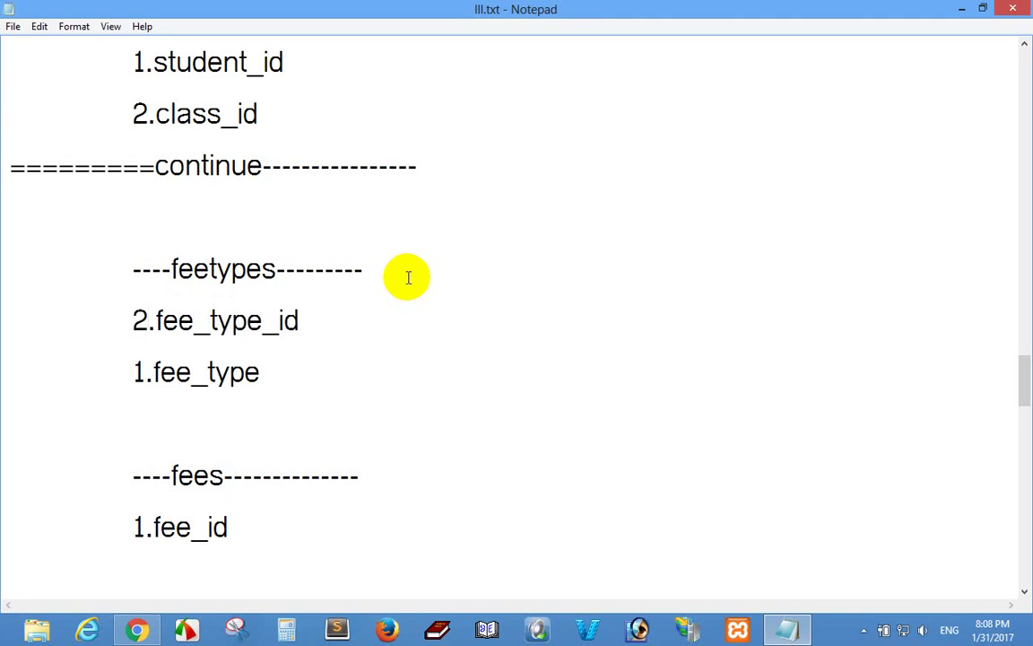
pyautogui.press('BackSpace')
pyautogui.write('1')
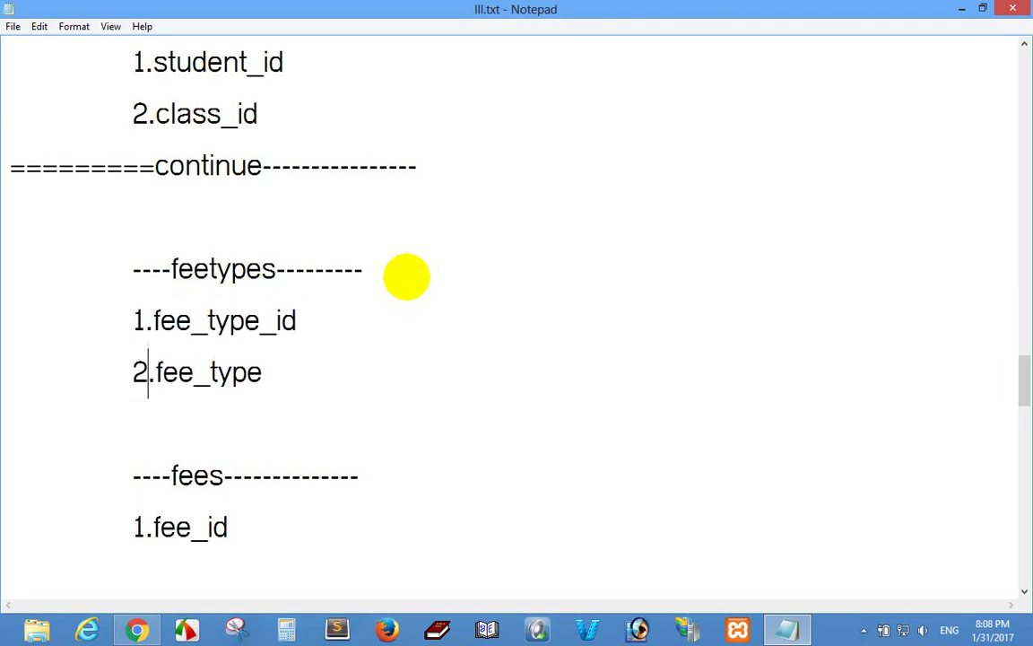
# - Copy fee_type_id from the notes and use it as the first column's name in the new feetypes table
pyautogui.scroll(-1, 408, 277)
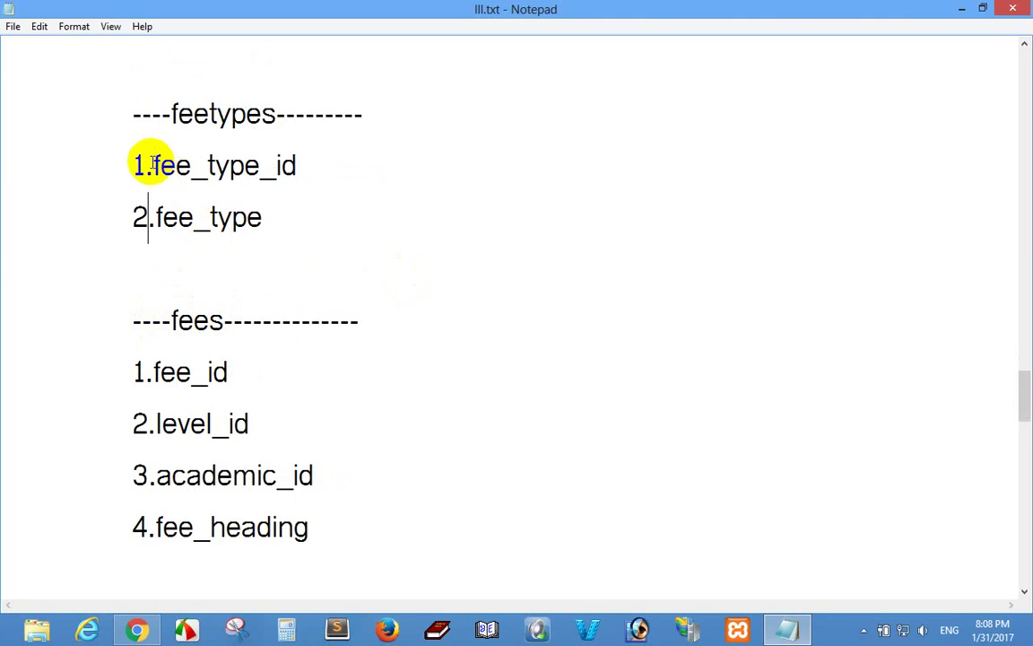
pyautogui.moveTo(151, 163); pyautogui.dragTo(296, 164)
pyautogui.rightClick(268, 168)
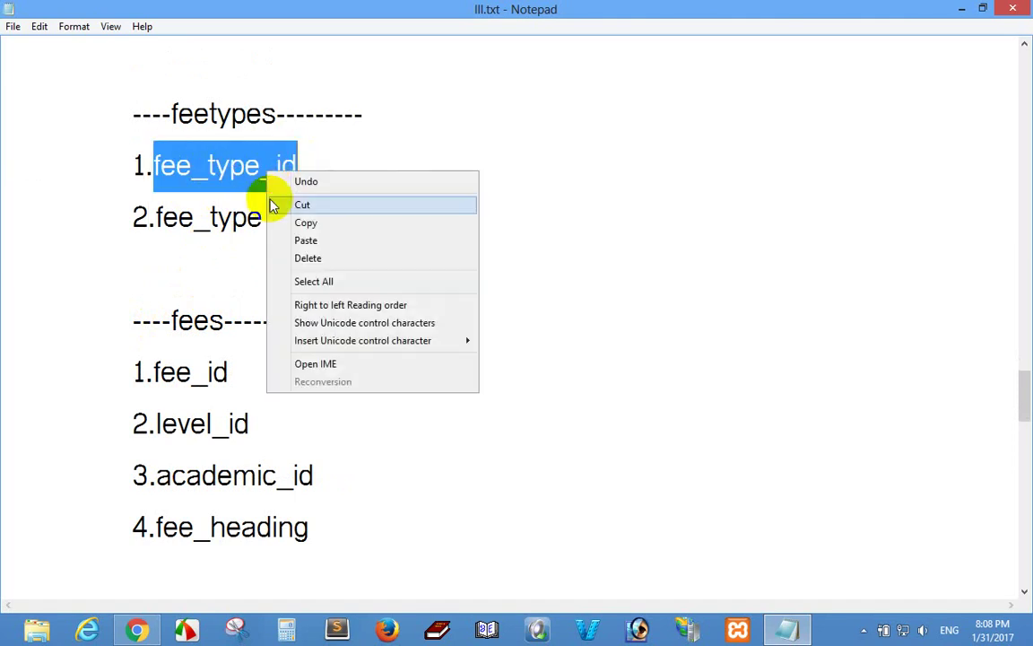
pyautogui.click(313, 221)
pyautogui.click(137, 630)
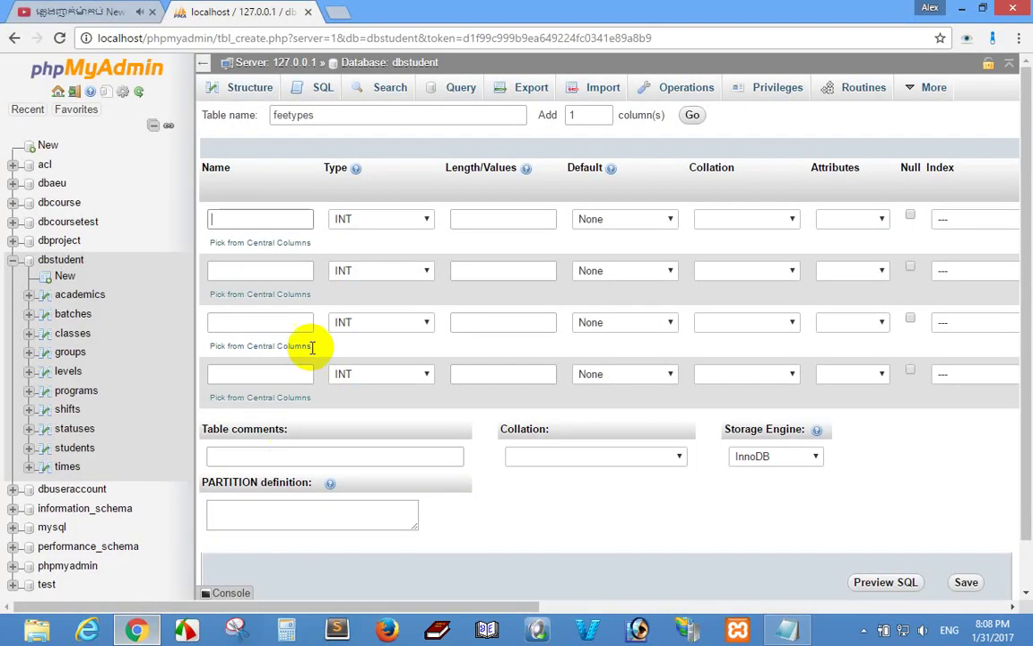
pyautogui.click(248, 218)
pyautogui.rightClick(250, 218)
pyautogui.click(264, 316)
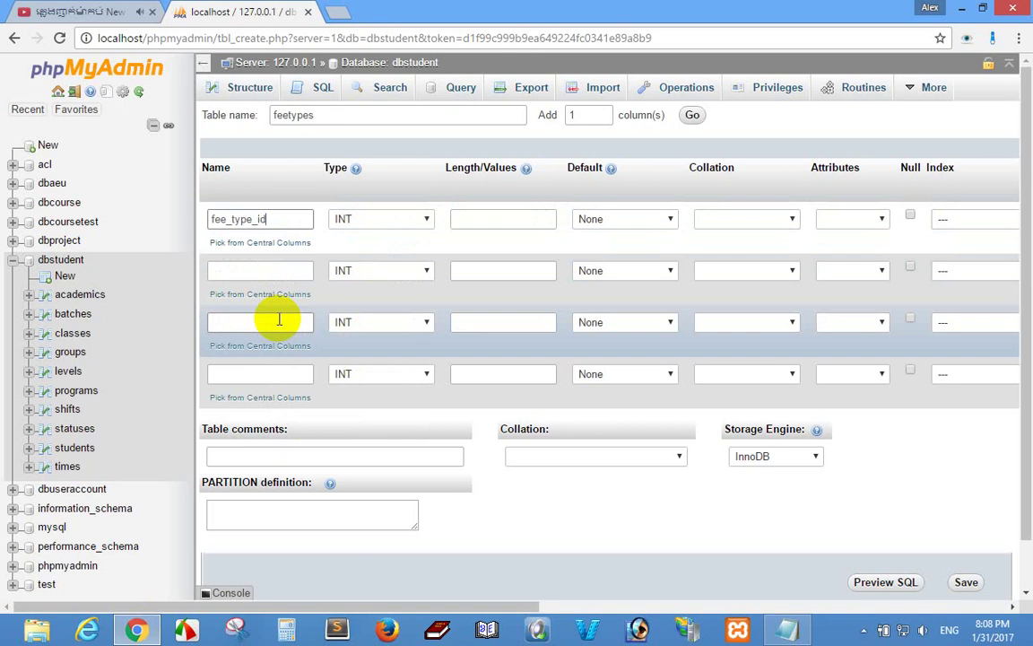
# - Name the second column fee_type and set its type to VARCHAR
pyautogui.click(265, 271)
pyautogui.write('fe')
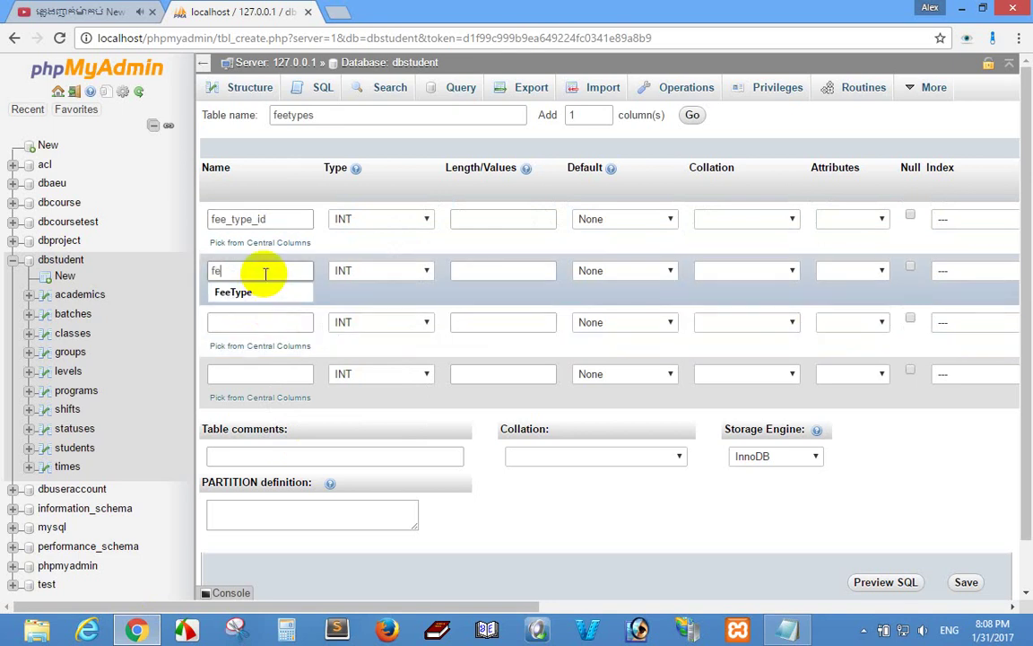
pyautogui.write('e_type')
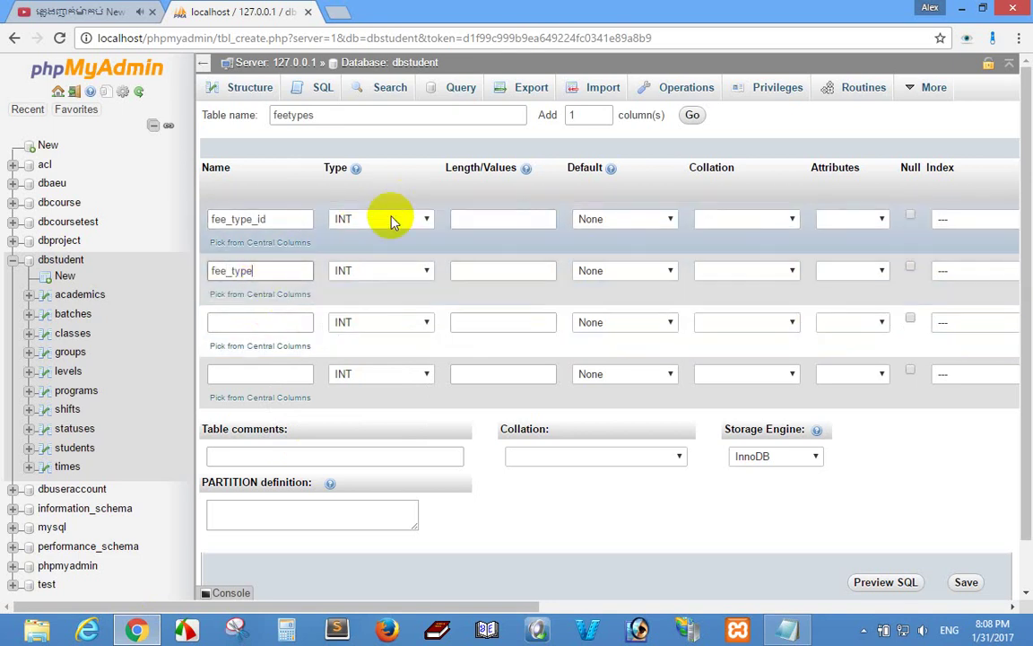
pyautogui.click(392, 218)
pyautogui.click(392, 221)
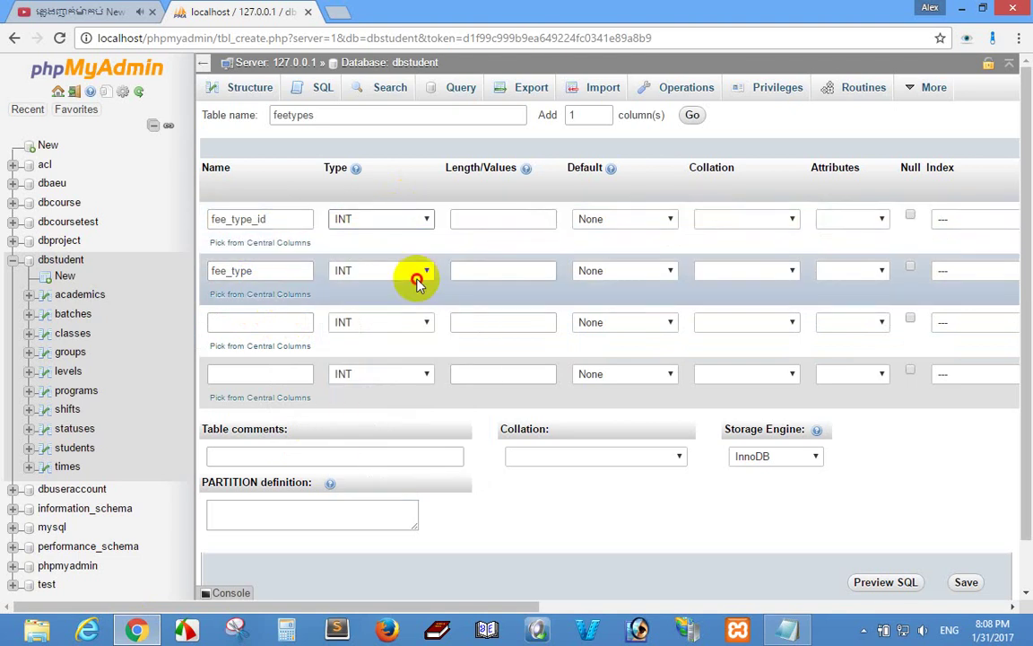
pyautogui.click(418, 273)
pyautogui.click(405, 300)
pyautogui.click(514, 272)
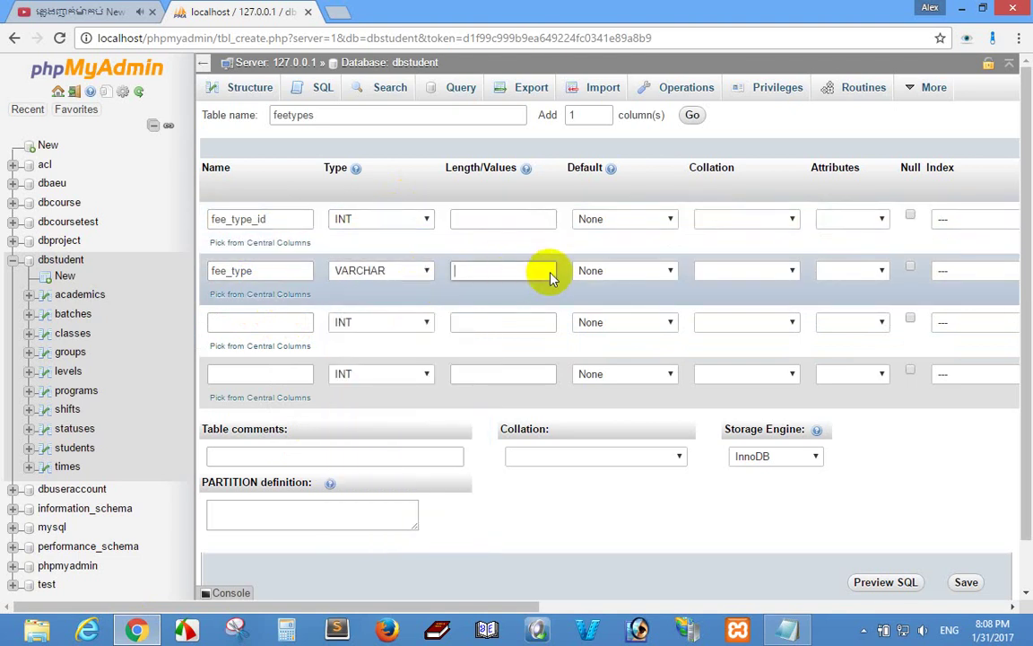
# - Make fee_type_id the primary key and turn on auto increment for it
pyautogui.click(982, 221)
pyautogui.click(971, 250)
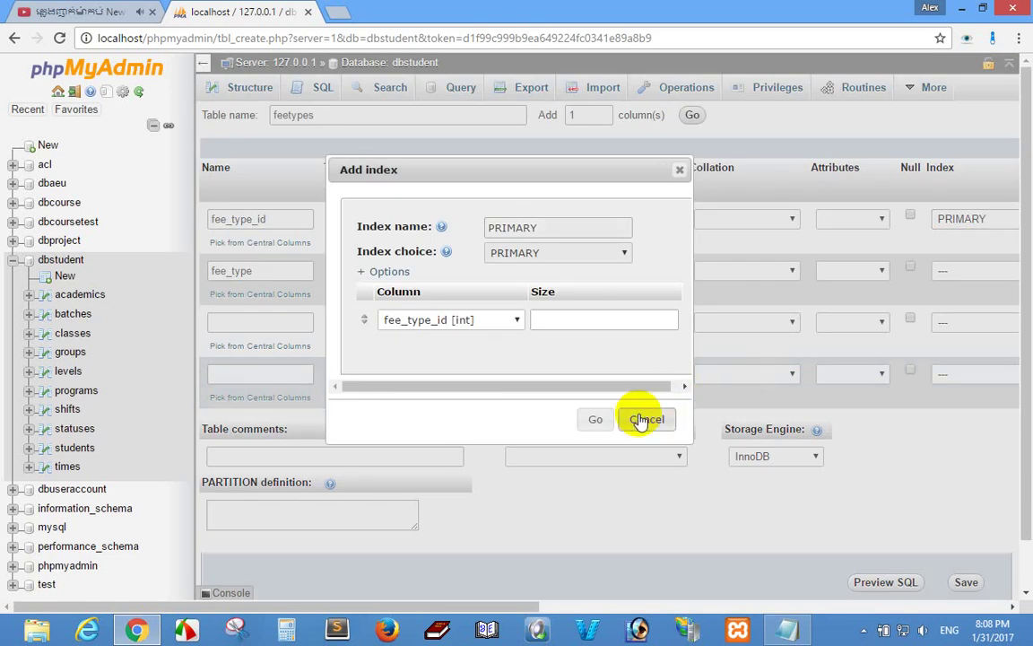
pyautogui.click(595, 420)
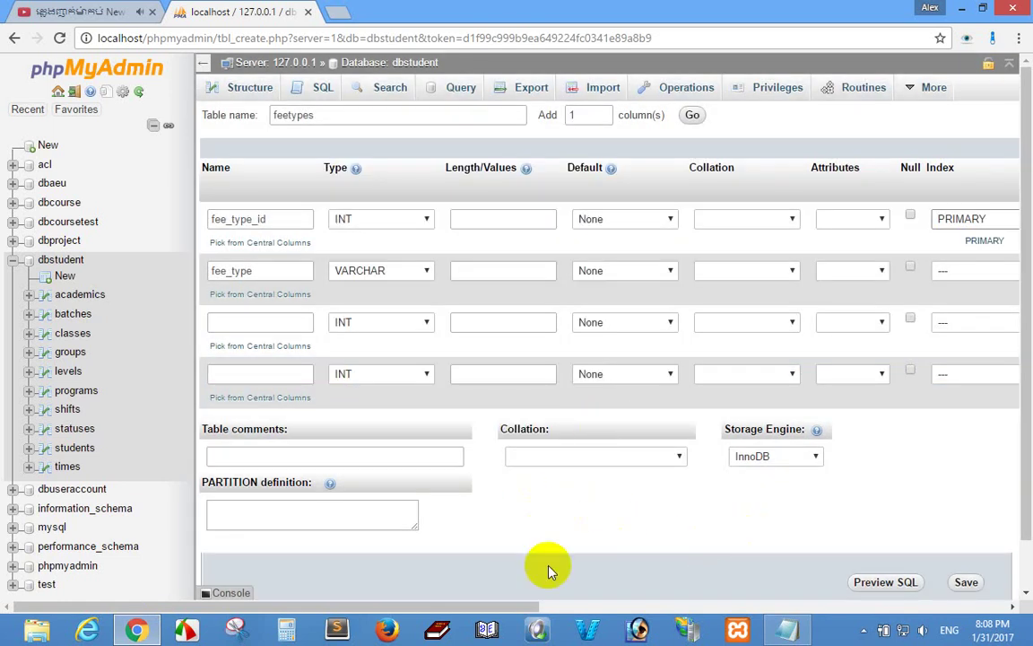
pyautogui.moveTo(461, 606); pyautogui.dragTo(588, 606)
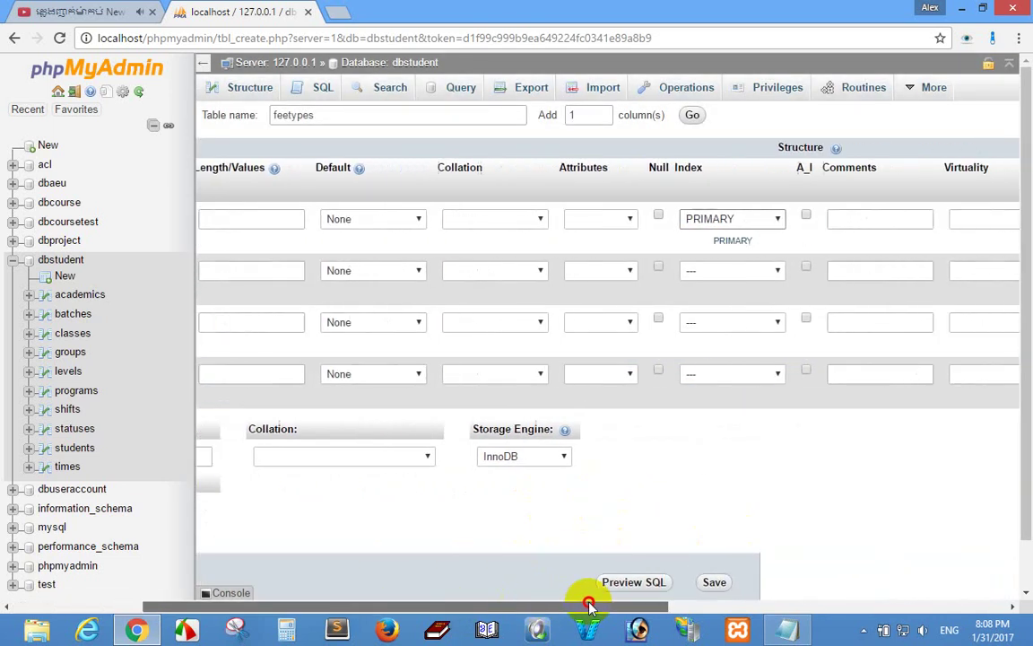
pyautogui.click(805, 215)
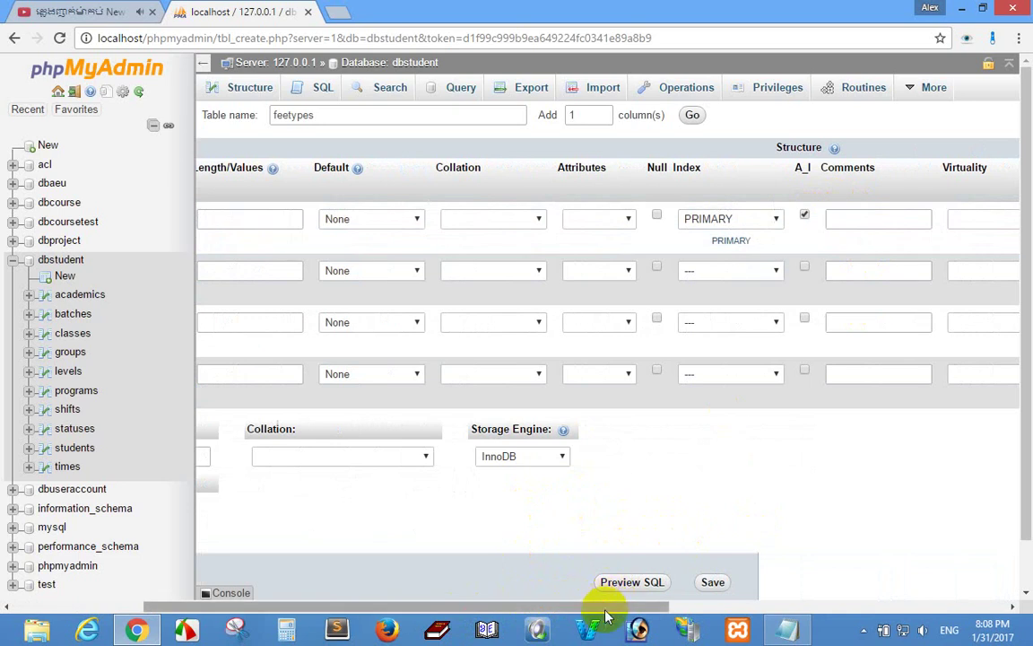
# - Set the fee_type column's length to 50 and save the feetypes table
pyautogui.moveTo(473, 625); pyautogui.dragTo(300, 605)
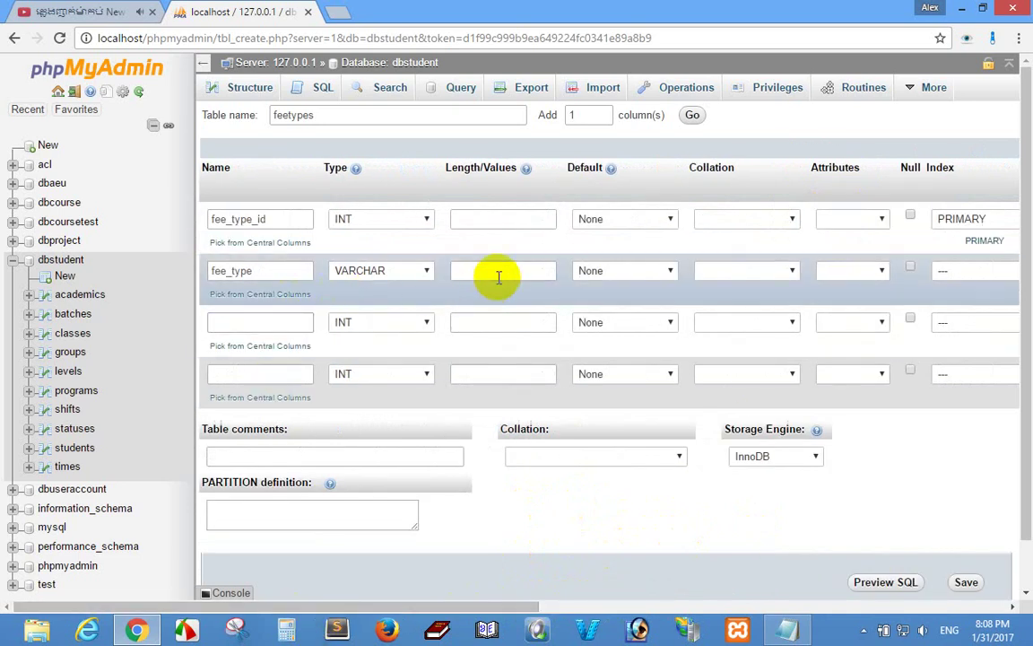
pyautogui.click(506, 267)
pyautogui.write('50')
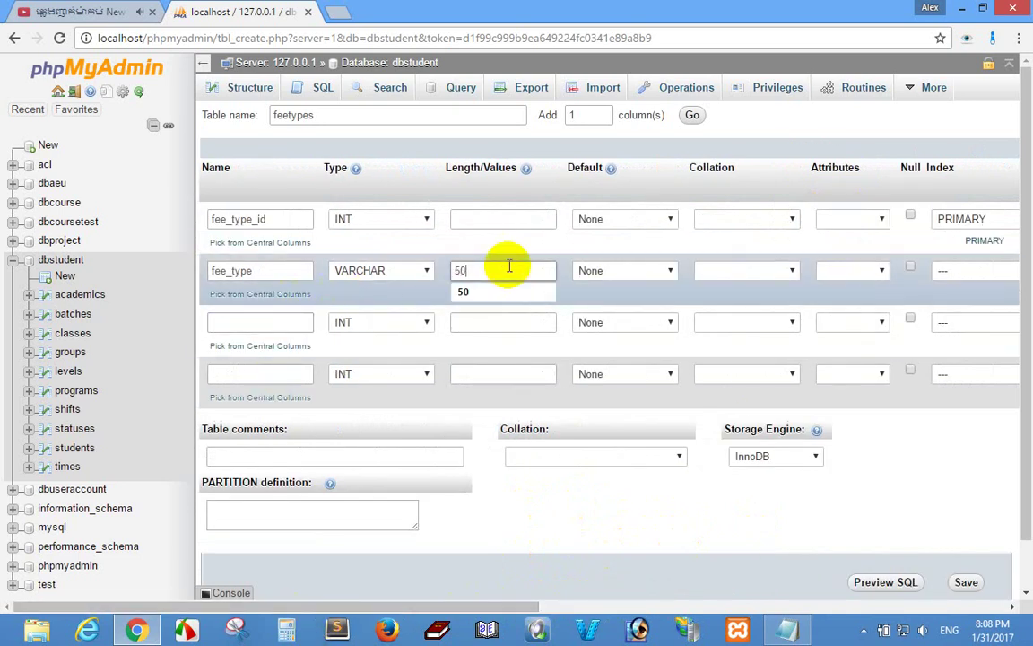
pyautogui.click(618, 438)
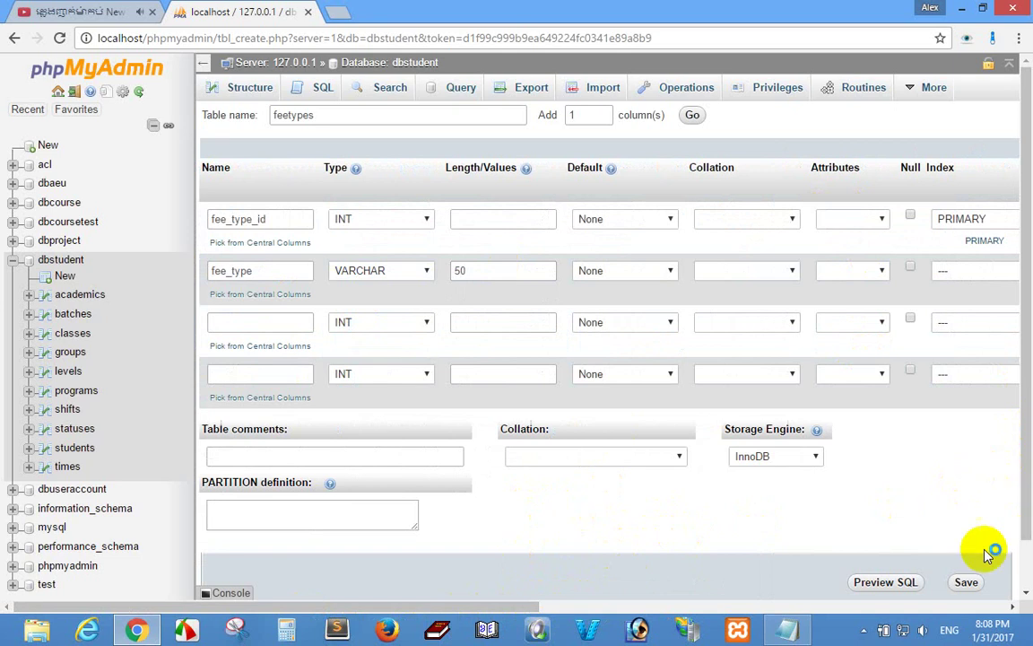
pyautogui.click(965, 582)
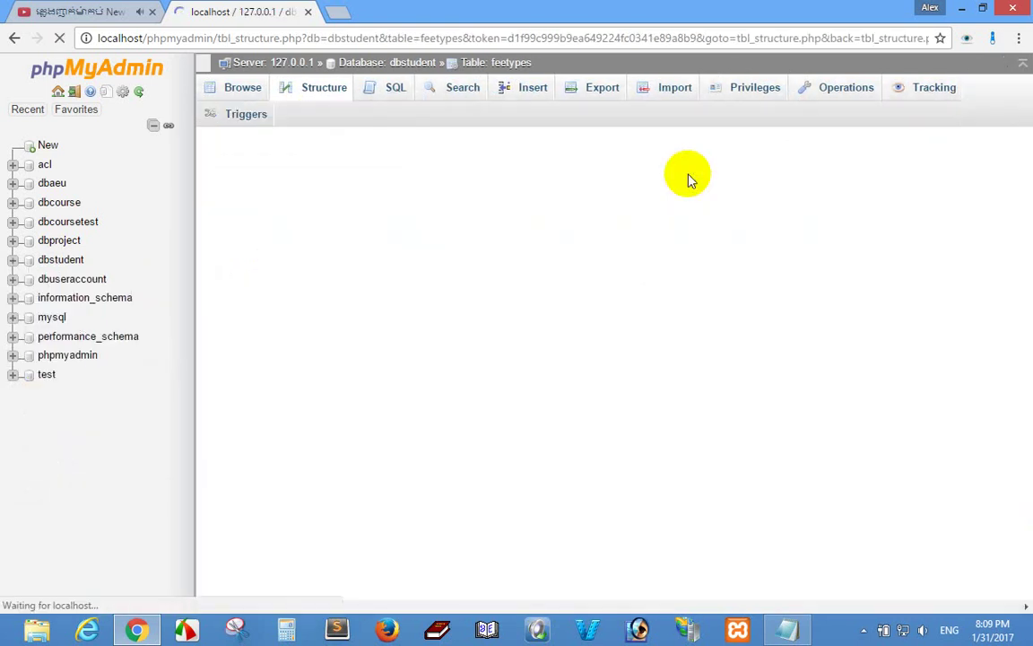
# - Set the fee_type_id column's attribute to UNSIGNED and save the change to the feetypes table
pyautogui.click(873, 184)
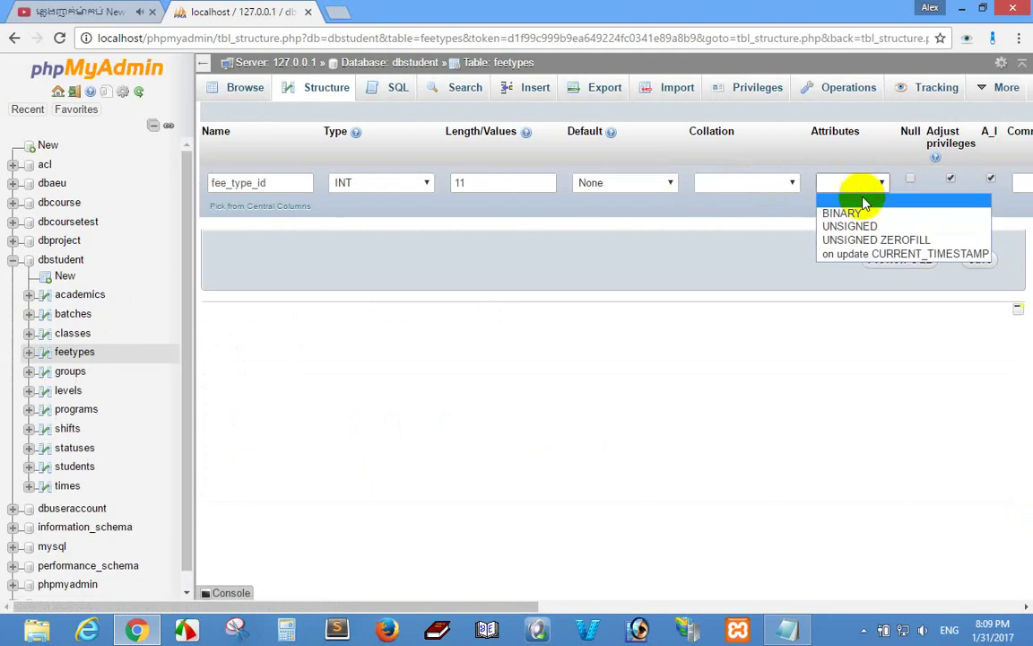
pyautogui.click(849, 227)
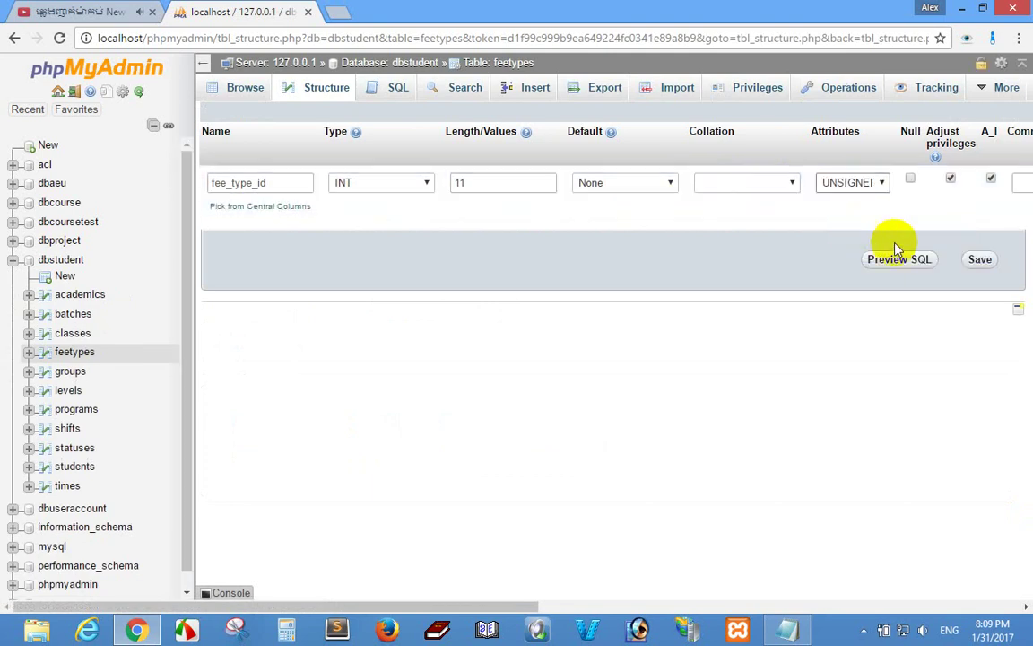
pyautogui.click(979, 261)
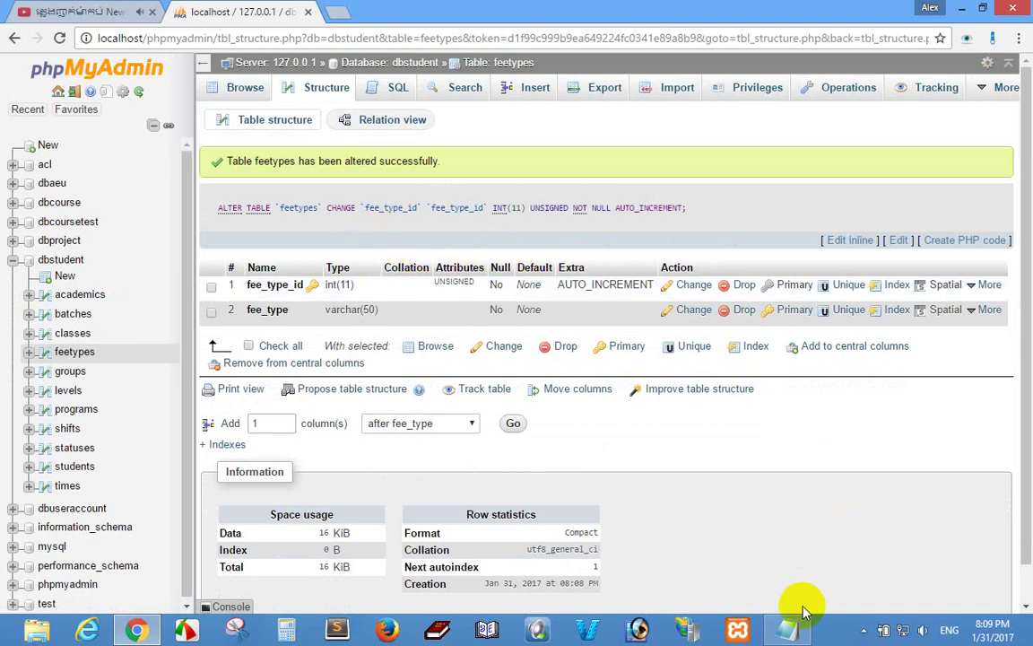
# - Switch to the lll.txt notes in Notepad and copy the table name fees from its heading
pyautogui.click(789, 628)
pyautogui.click(171, 321)
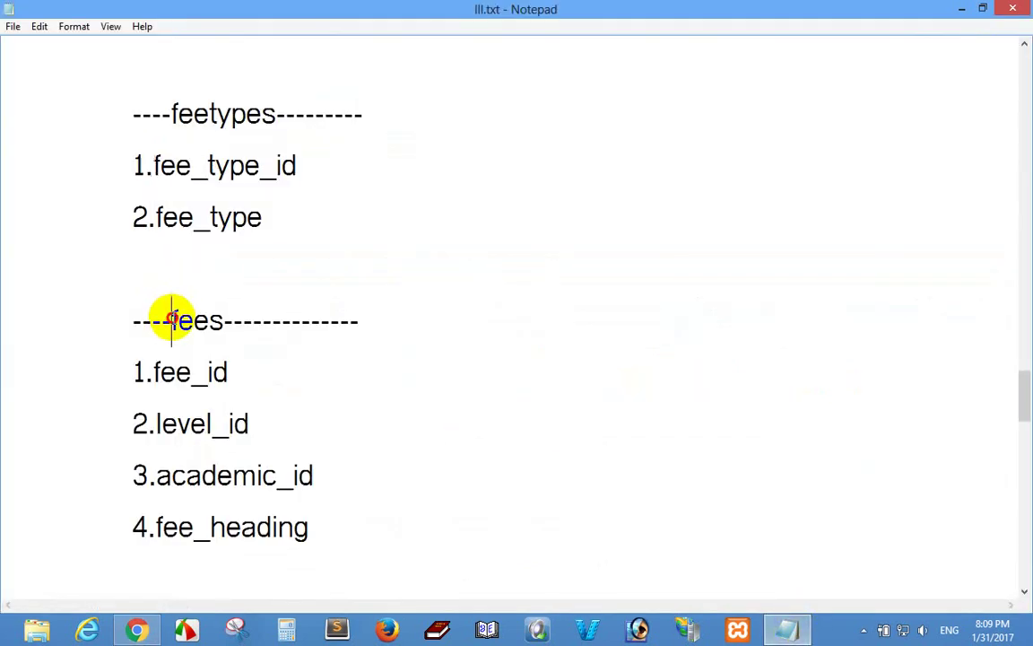
pyautogui.doubleClick(178, 320)
pyautogui.rightClick(207, 322)
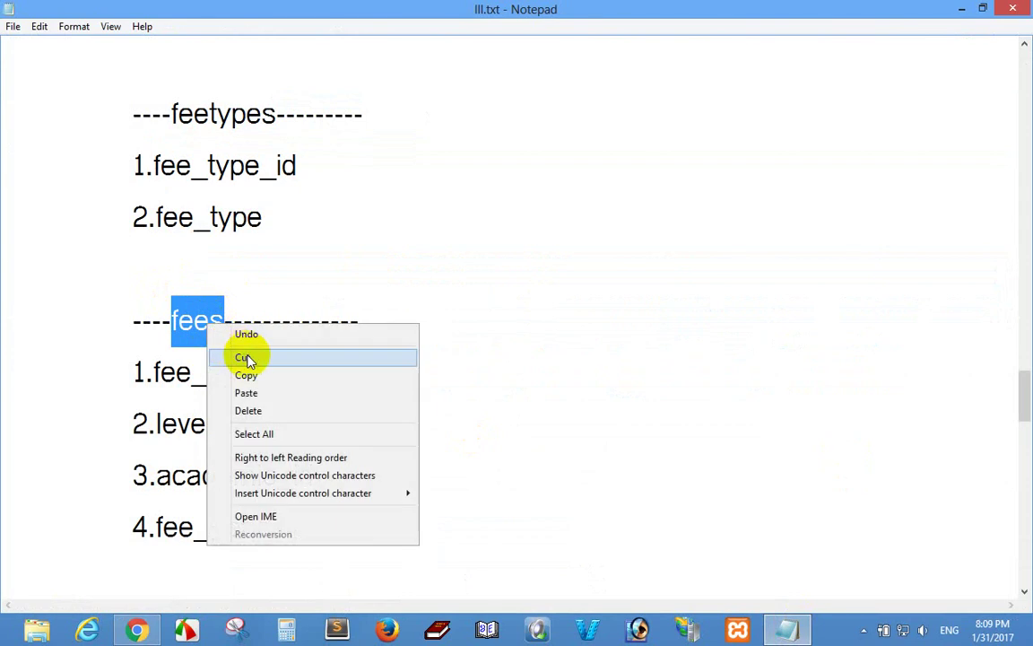
pyautogui.click(249, 374)
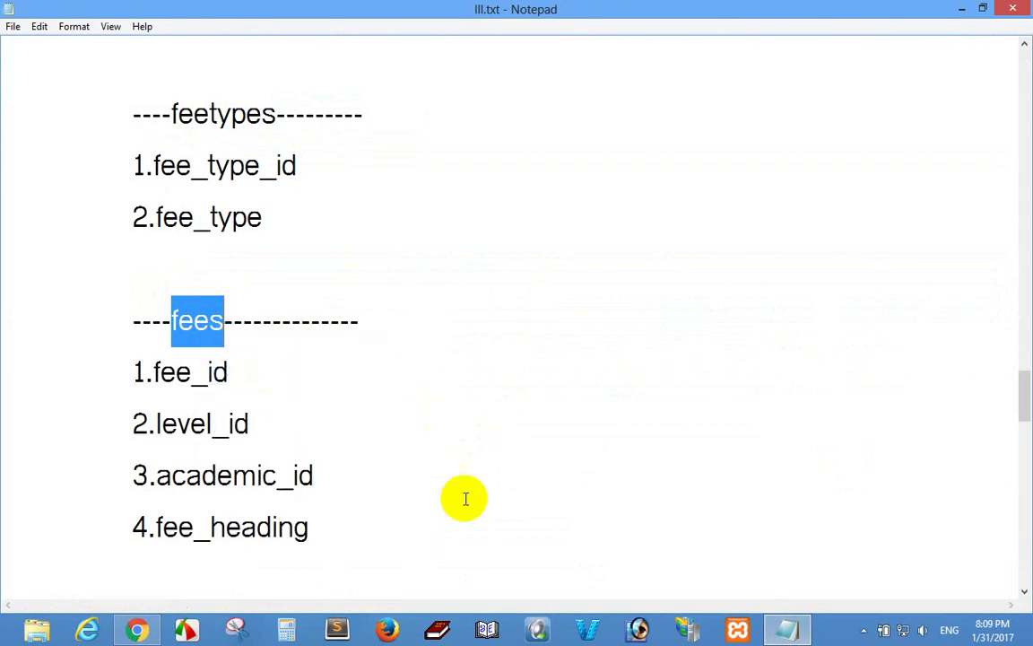
# - Switch back to phpMyAdmin, start a new table in the dbstudent database and name its first column fee_id
pyautogui.click(159, 630)
pyautogui.click(64, 276)
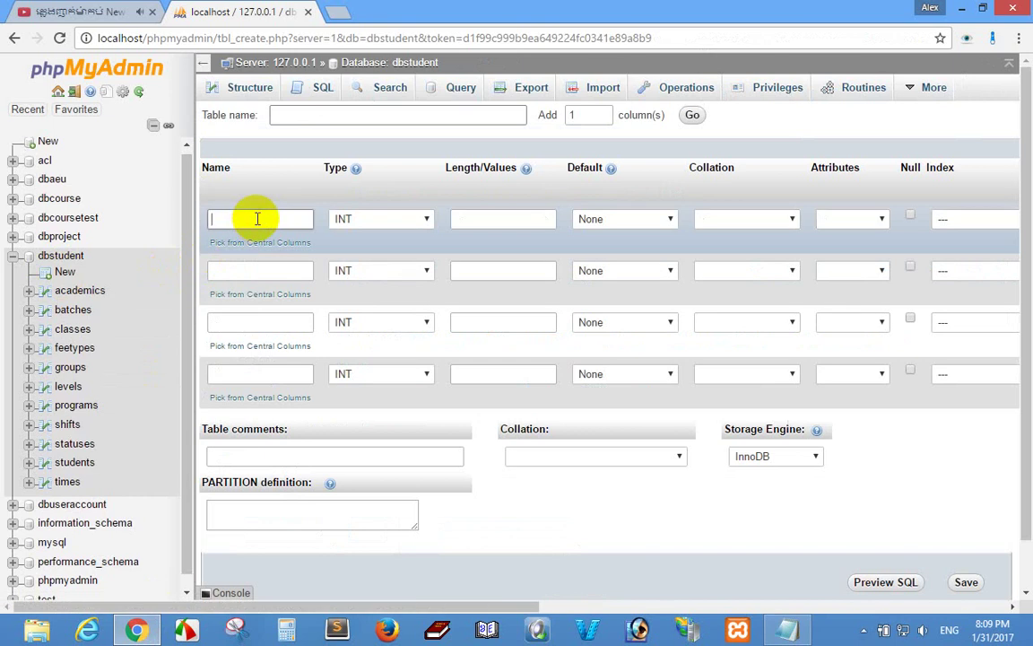
pyautogui.rightClick(256, 220)
pyautogui.click(257, 220)
pyautogui.click(258, 219)
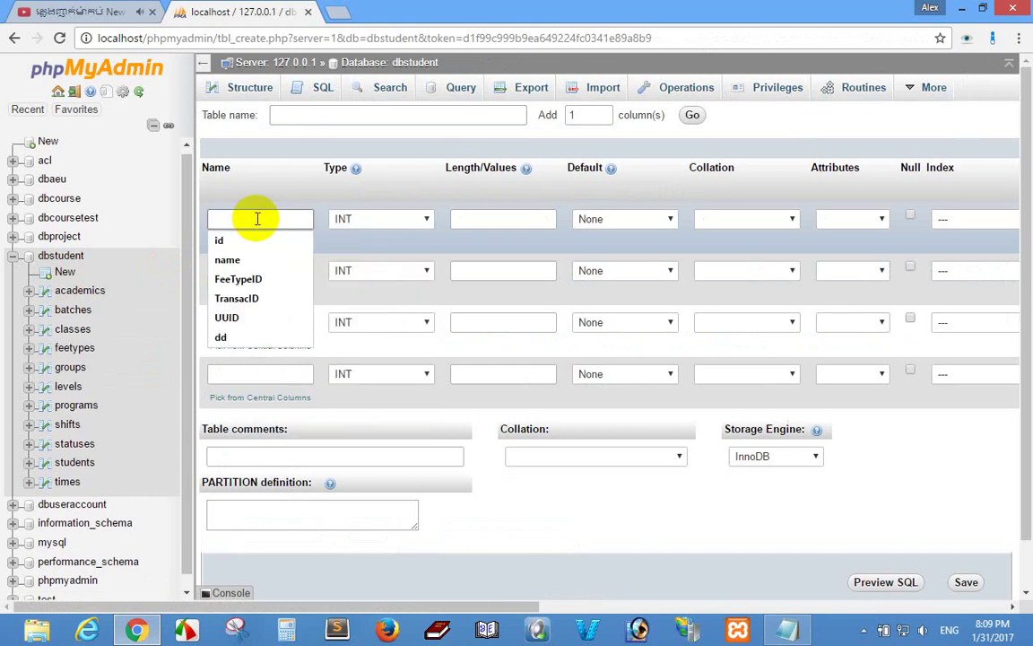
pyautogui.write('fee_id')
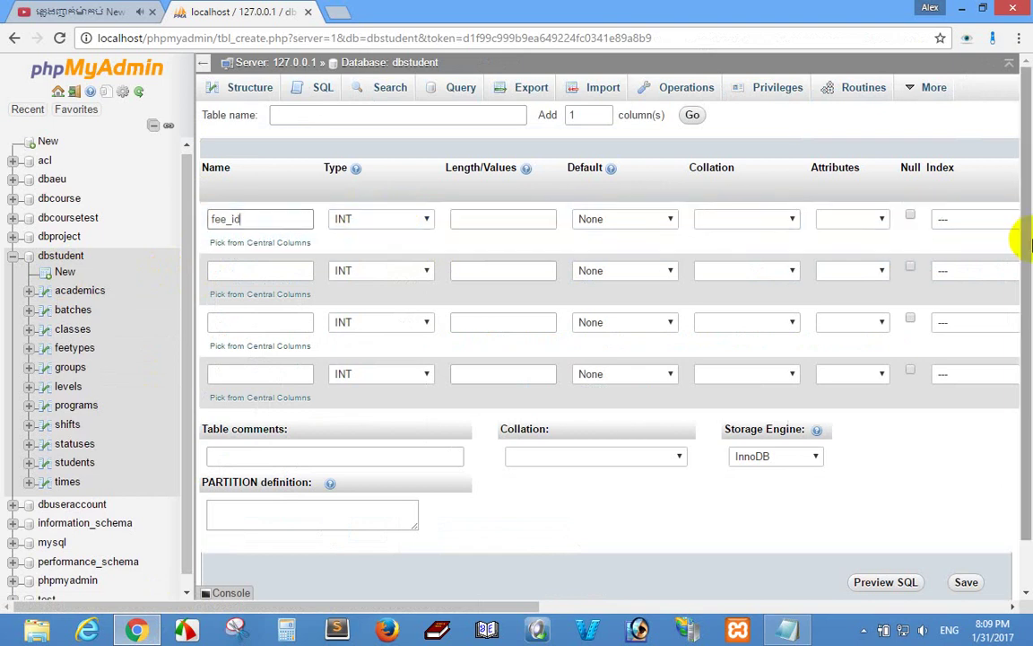
# - Make fee_id the primary key, set its attribute to UNSIGNED and turn on auto increment for it
pyautogui.click(970, 224)
pyautogui.click(960, 246)
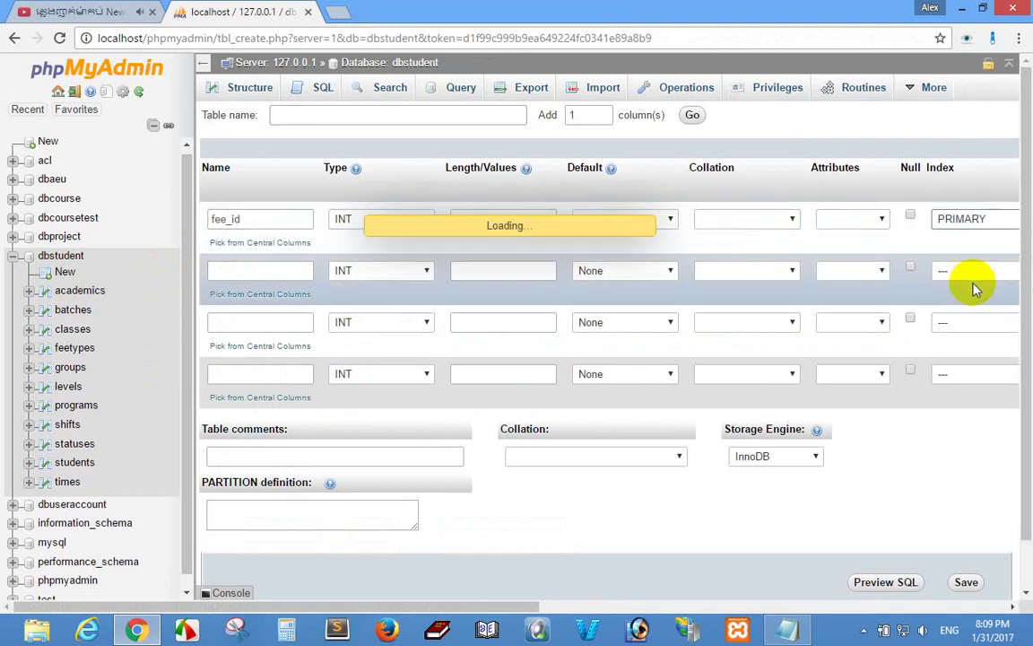
pyautogui.click(595, 418)
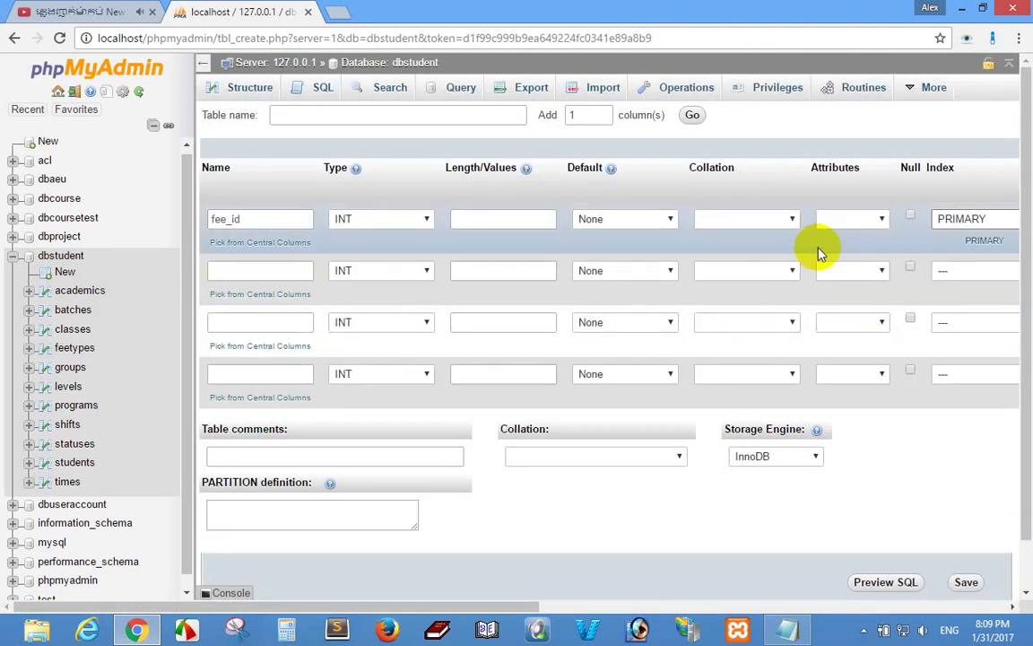
pyautogui.click(845, 222)
pyautogui.click(843, 263)
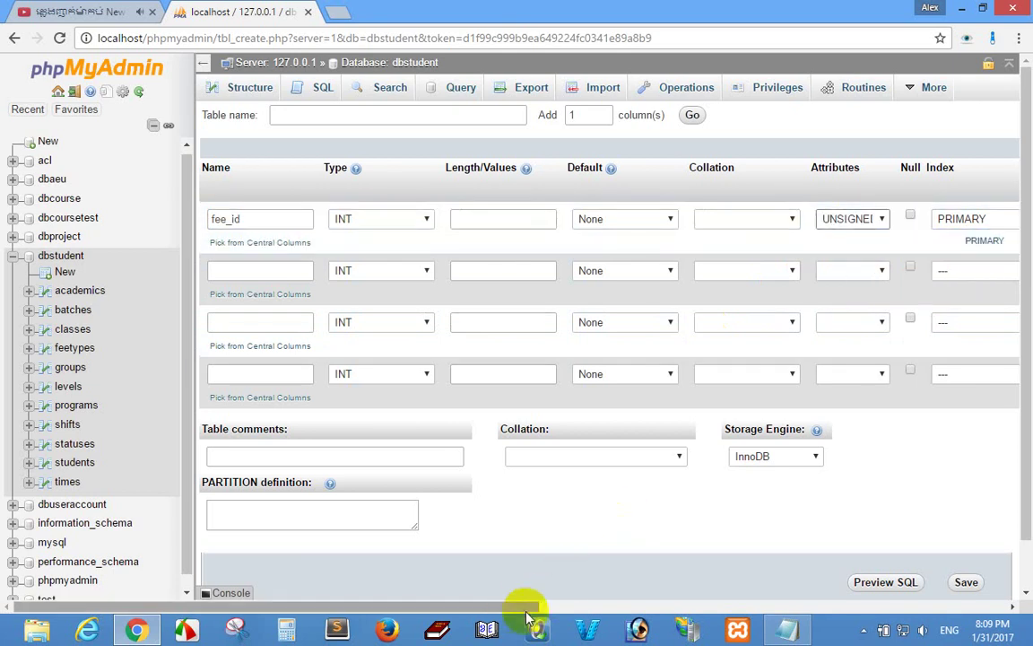
pyautogui.moveTo(546, 606); pyautogui.dragTo(515, 606)
pyautogui.click(943, 214)
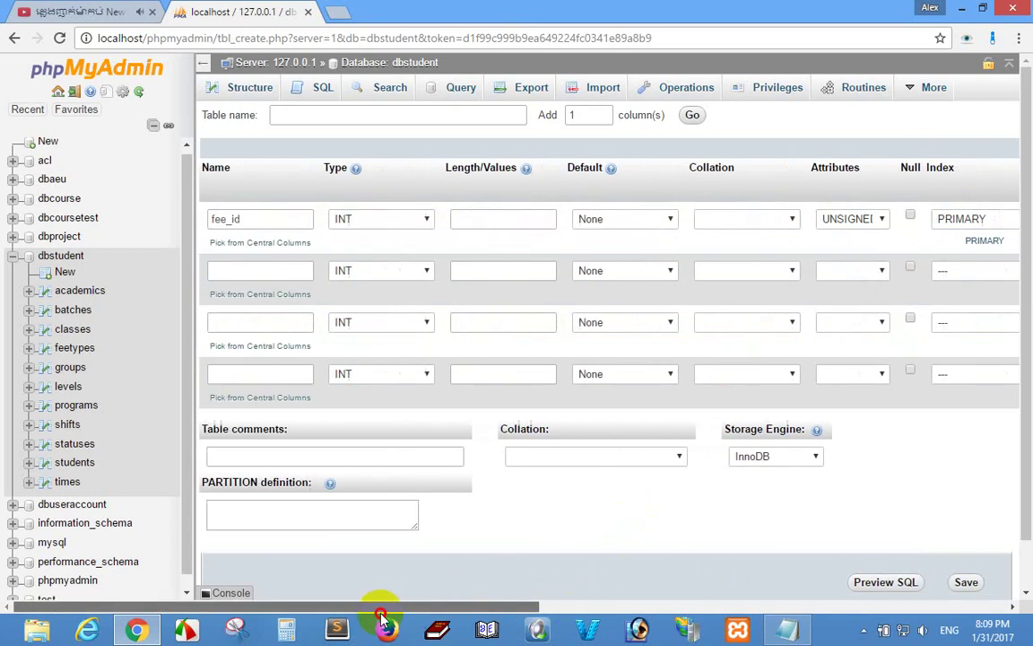
# - Copy level_id from the Notepad notes and use it as the second column's name in the new table
pyautogui.click(252, 270)
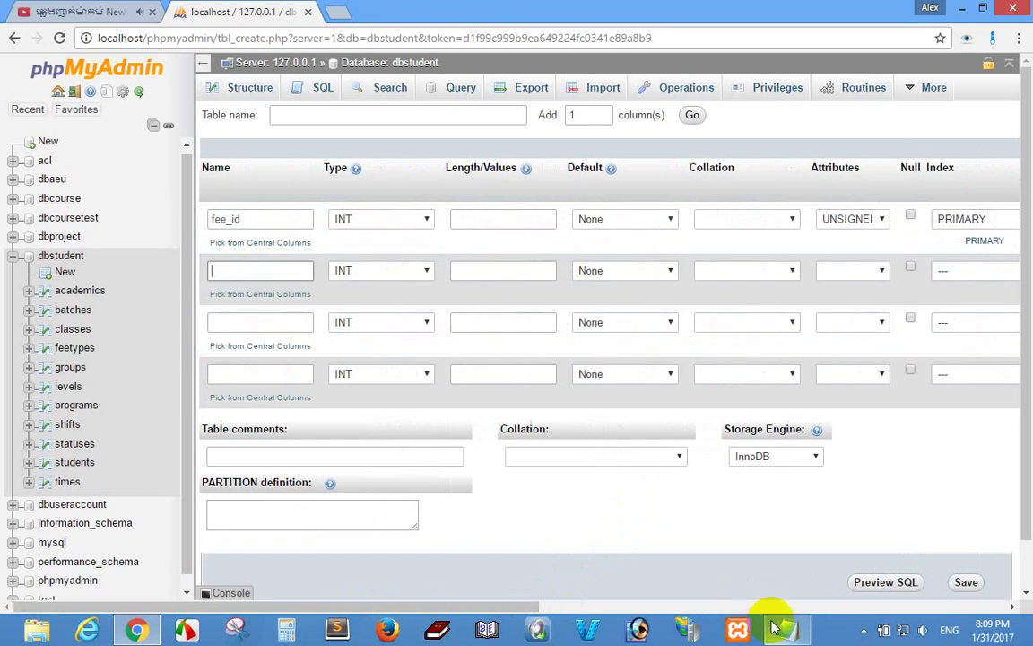
pyautogui.click(785, 628)
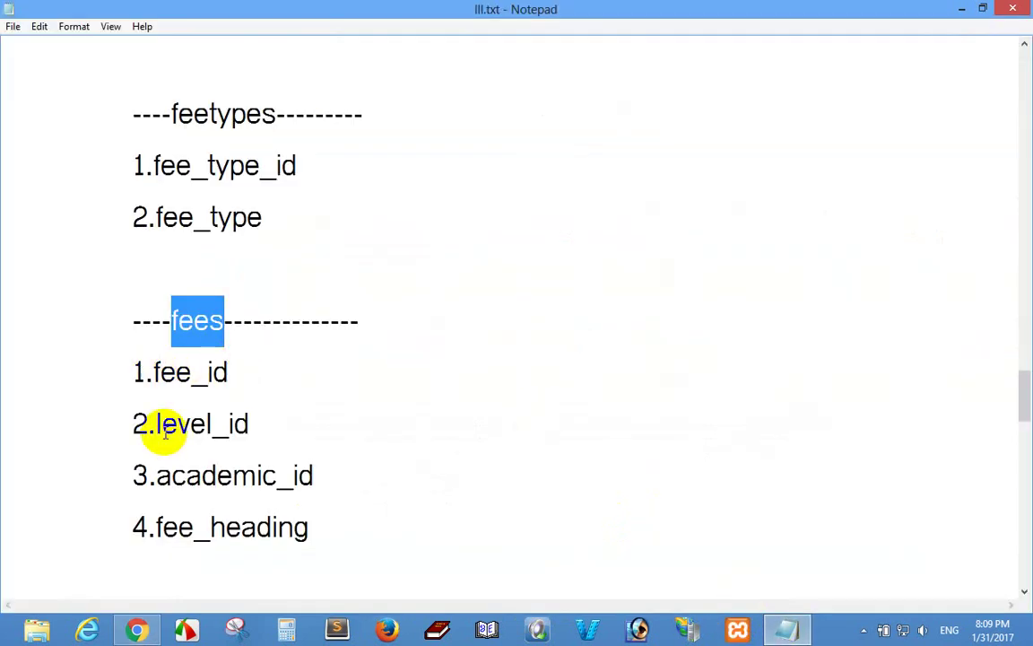
pyautogui.moveTo(157, 423); pyautogui.dragTo(267, 424)
pyautogui.rightClick(224, 431)
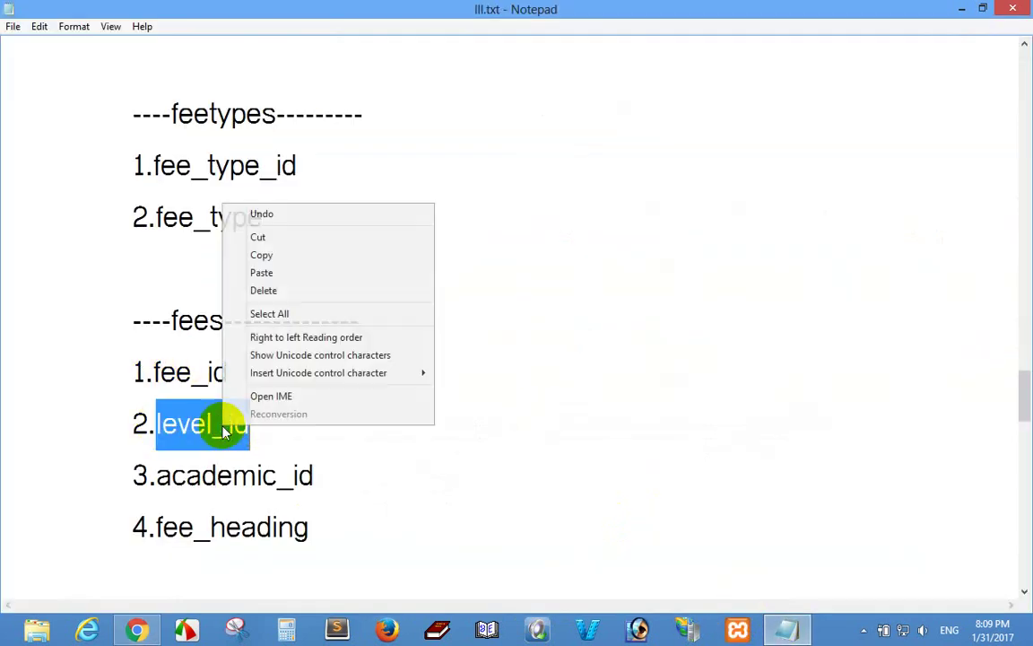
pyautogui.click(260, 255)
pyautogui.click(148, 628)
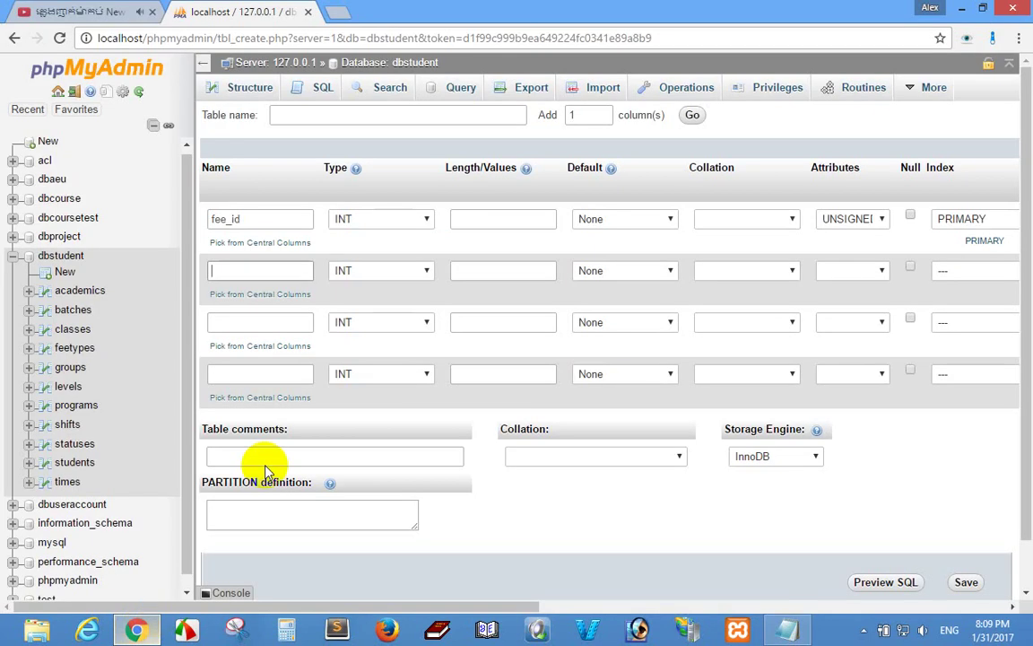
pyautogui.click(265, 270)
pyautogui.rightClick(262, 272)
pyautogui.click(303, 369)
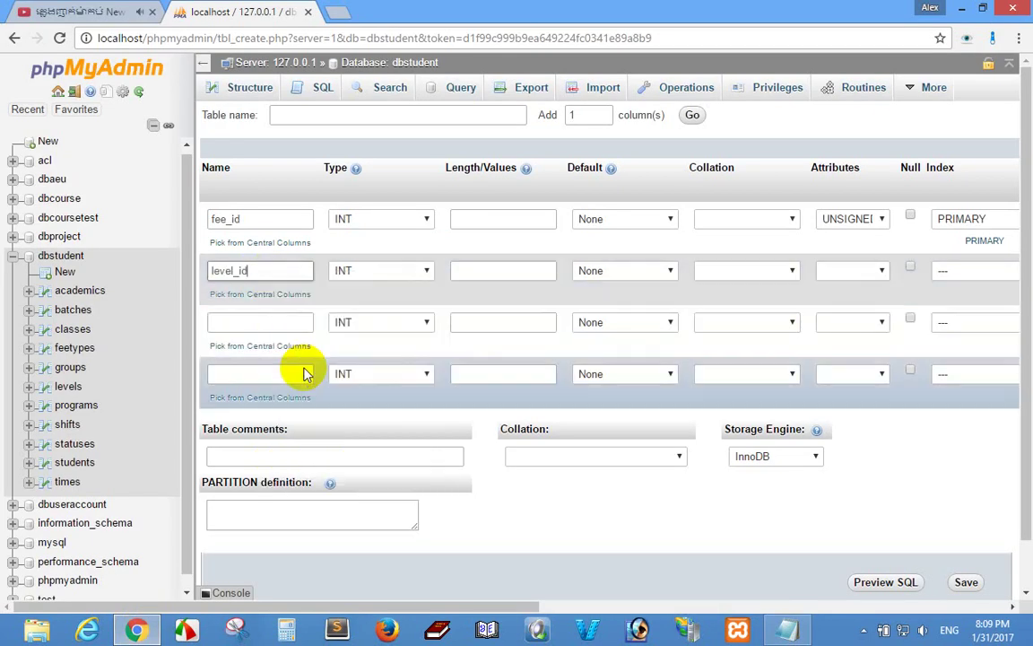
# - Copy academic_id from the Notepad notes and use it as the third column's name
pyautogui.hotkey('alt', 'Tab')
pyautogui.scroll(-3, 309, 385)
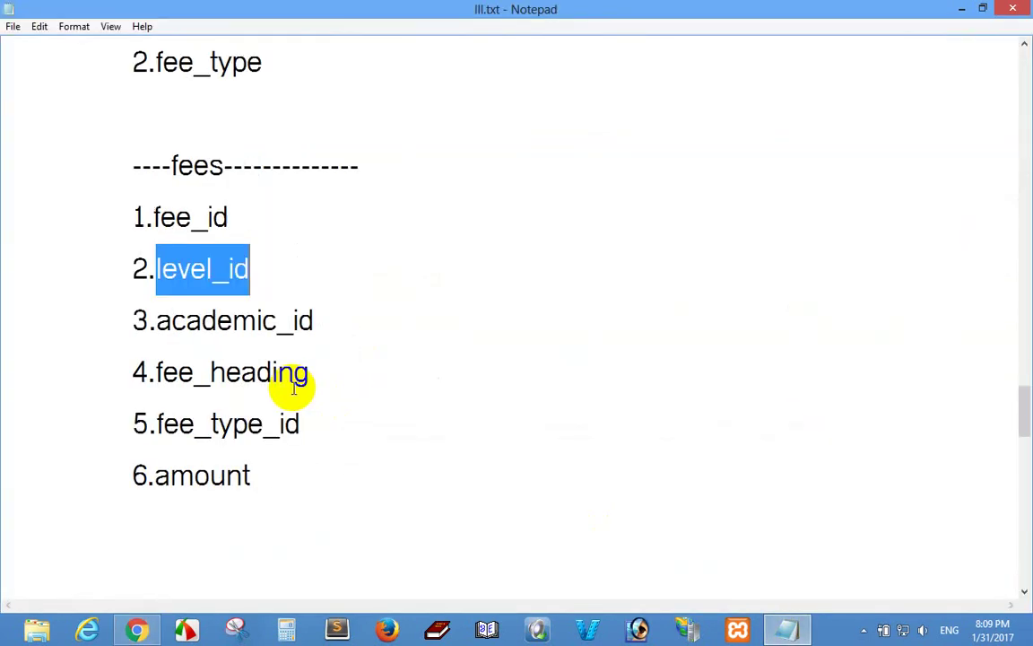
pyautogui.moveTo(154, 320); pyautogui.dragTo(316, 321)
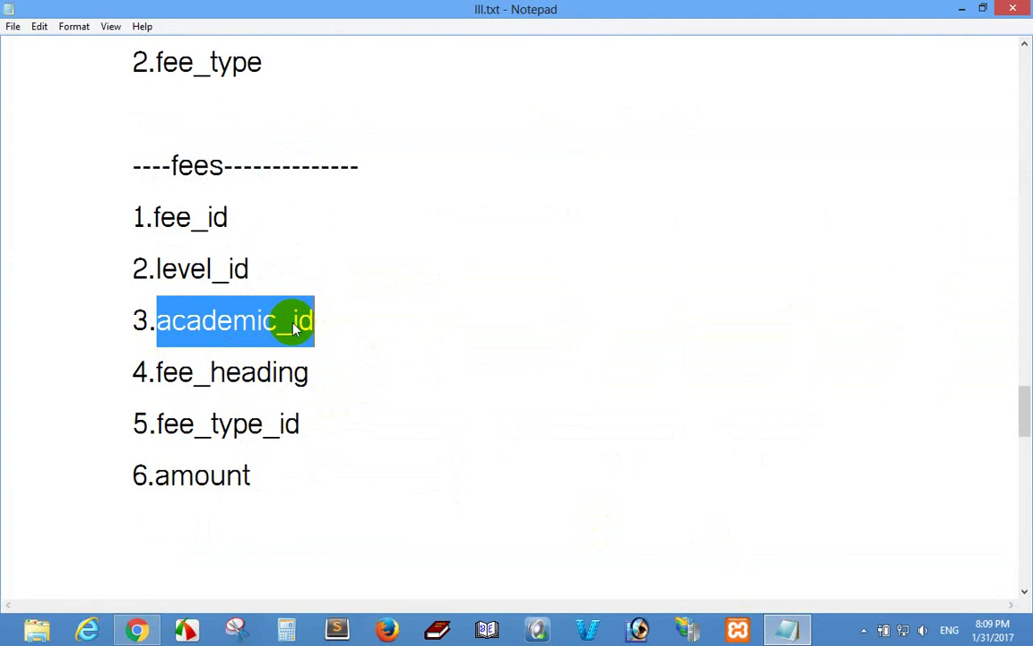
pyautogui.rightClick(289, 318)
pyautogui.click(336, 371)
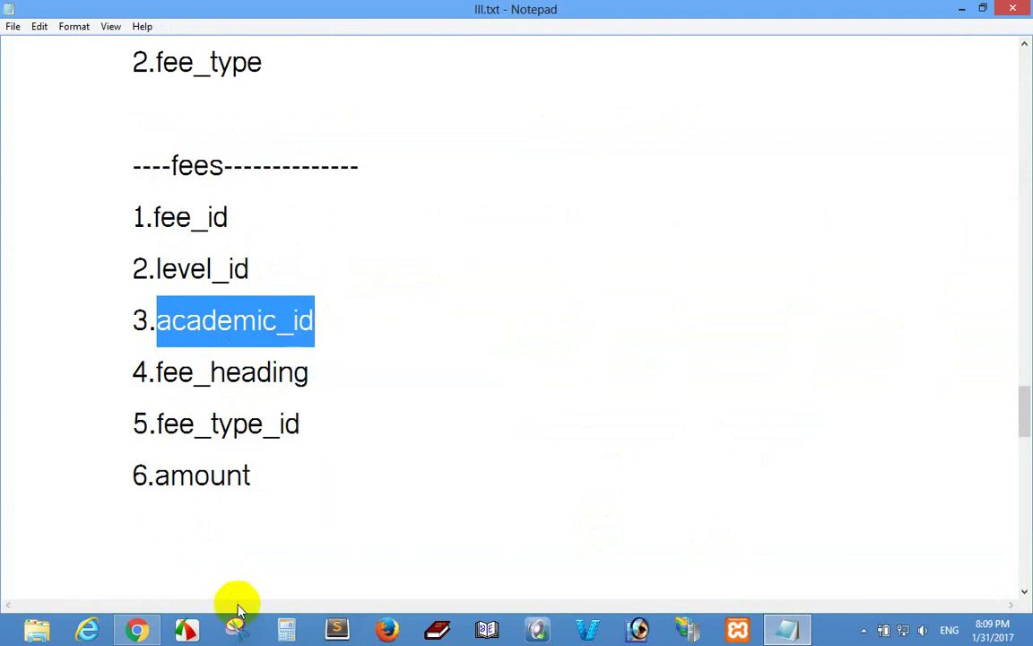
pyautogui.click(137, 628)
pyautogui.rightClick(257, 328)
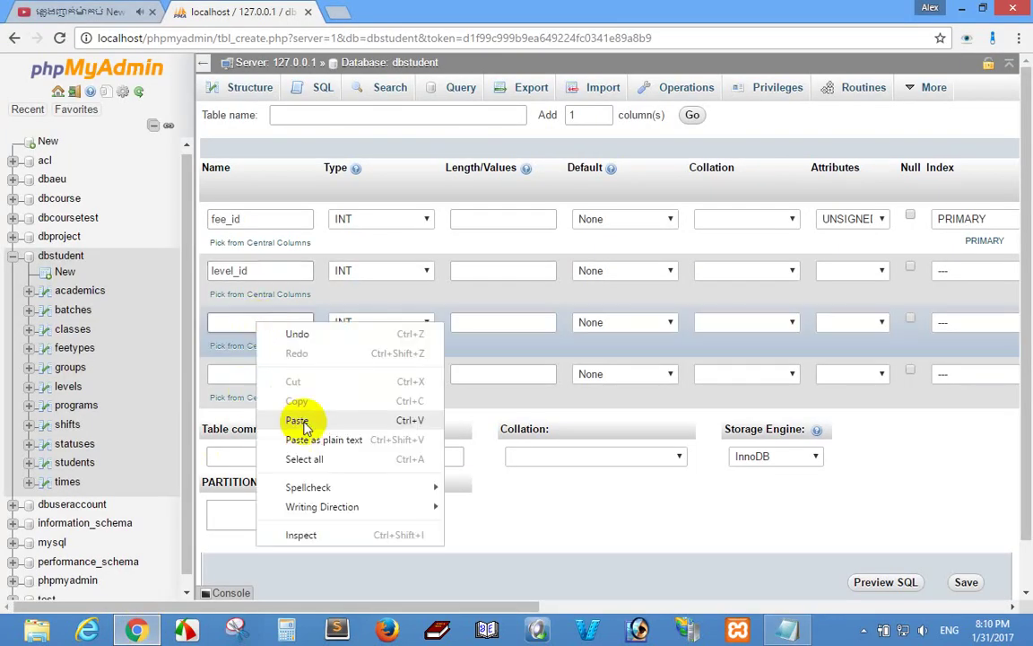
pyautogui.click(295, 420)
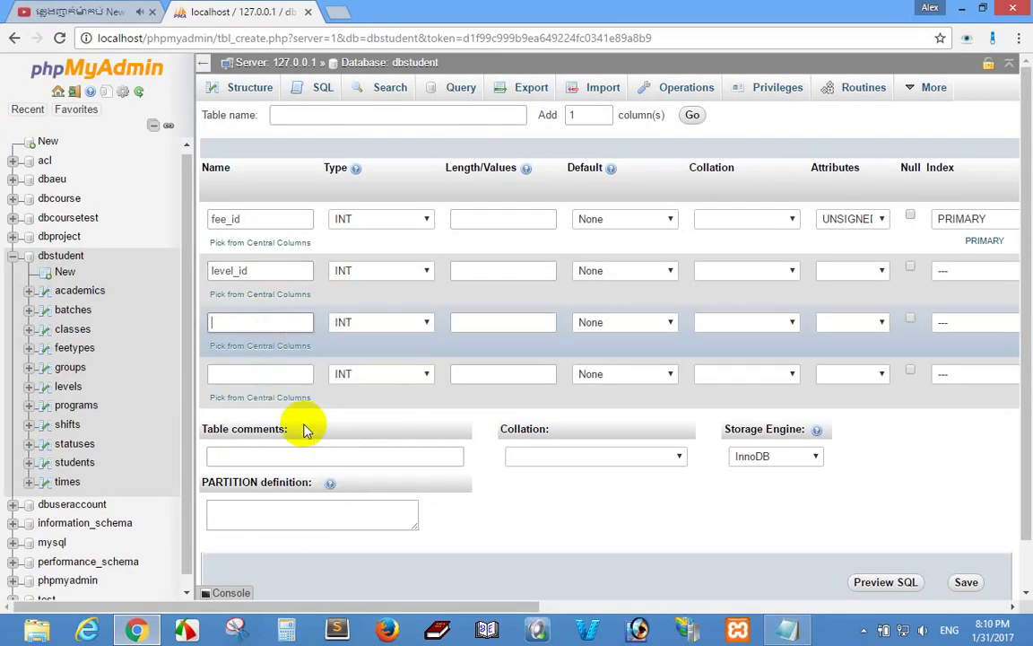
# - Copy fee_heading from the Notepad notes and use it as the fourth column's name
pyautogui.click(789, 621)
pyautogui.moveTo(151, 372); pyautogui.dragTo(300, 376)
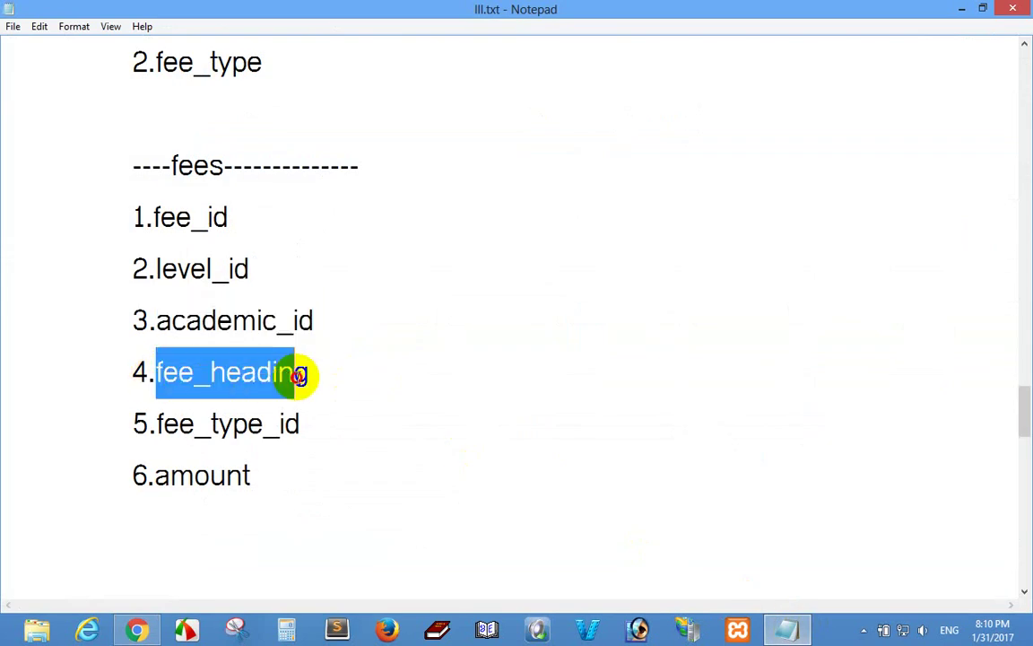
pyautogui.rightClick(285, 377)
pyautogui.click(315, 428)
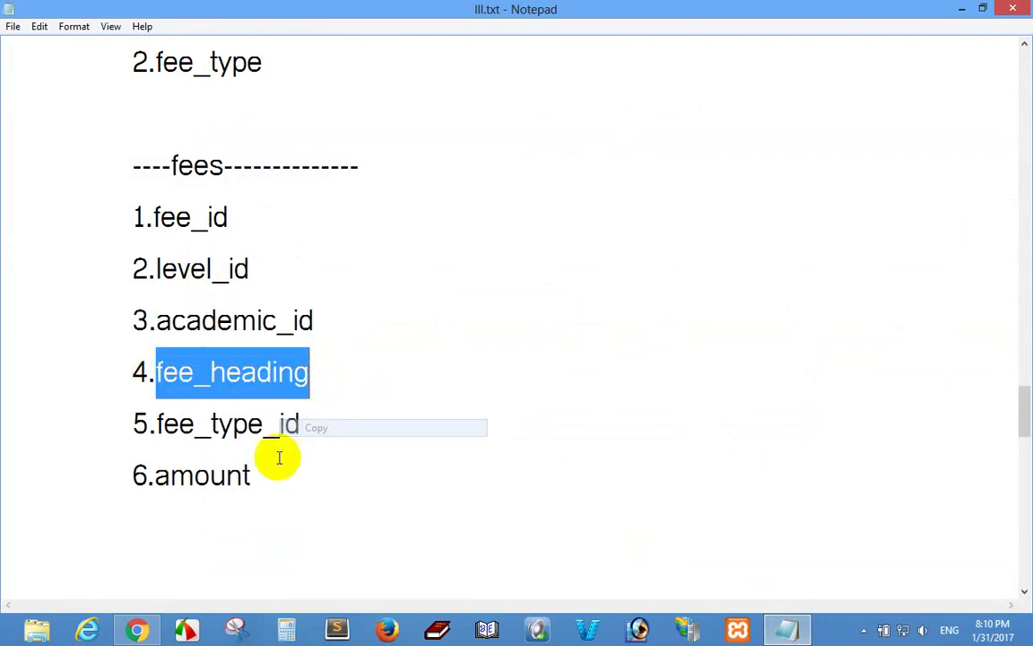
pyautogui.click(141, 628)
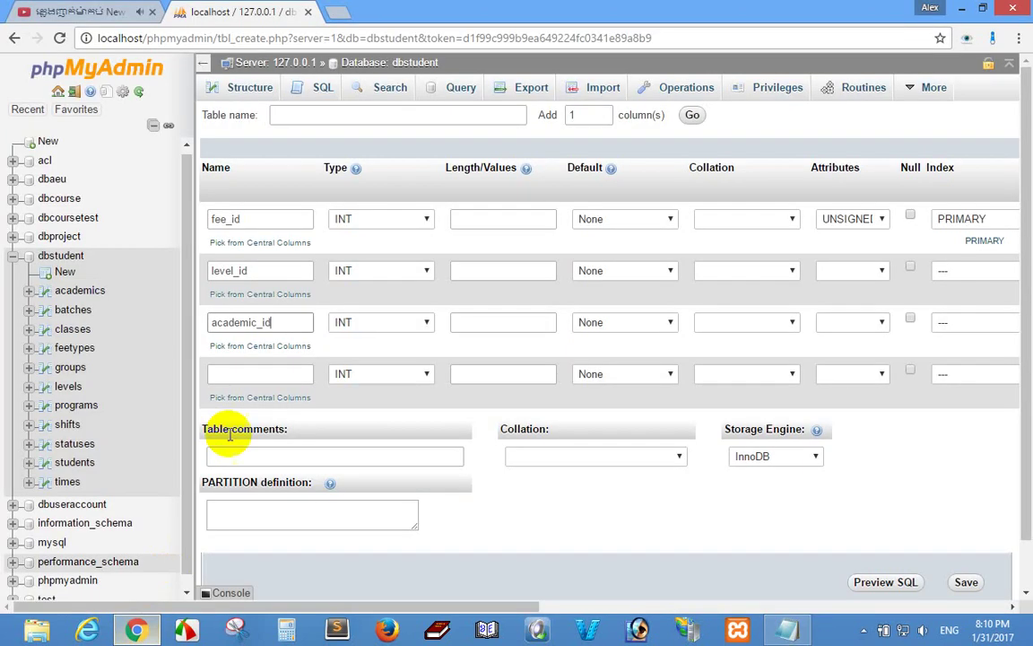
pyautogui.rightClick(247, 374)
pyautogui.click(286, 473)
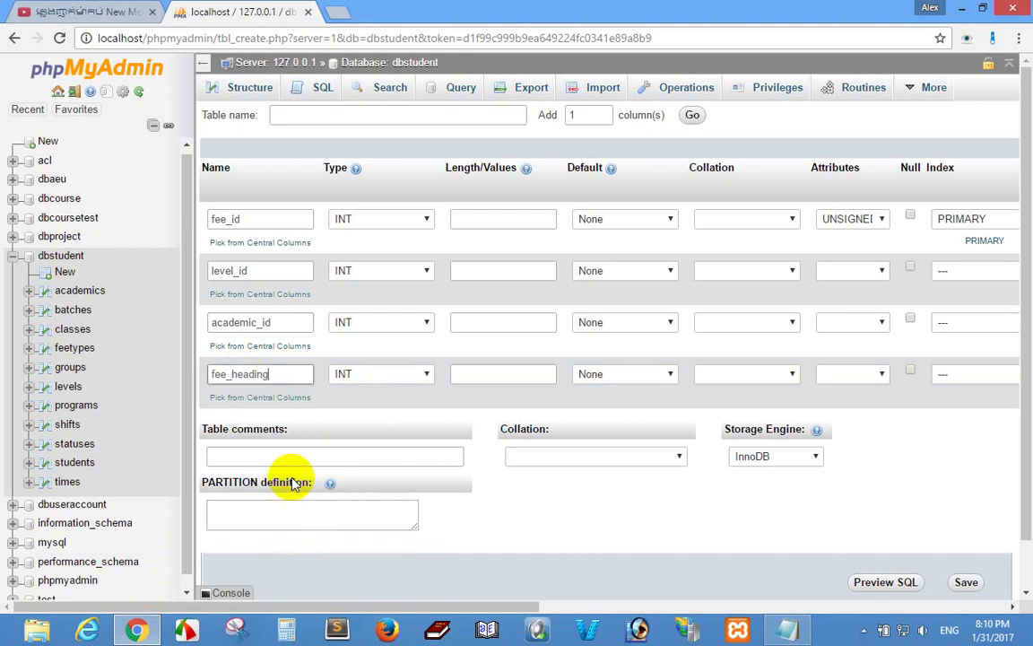
# - Set the fee_heading column to VARCHAR with length 100 and add more empty column rows to the table
pyautogui.click(373, 384)
pyautogui.click(395, 111)
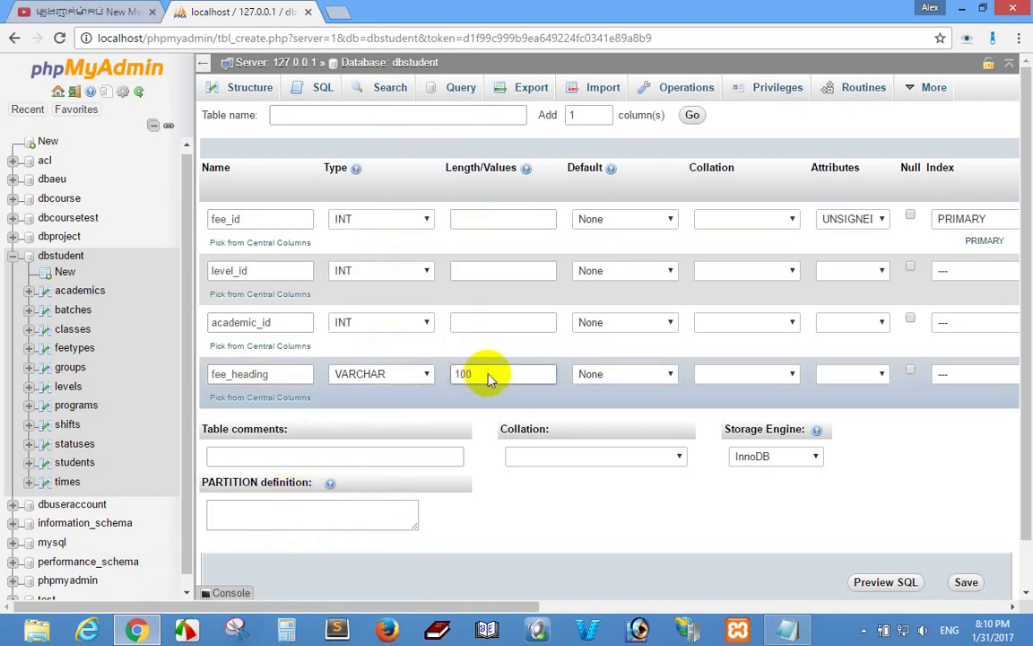
pyautogui.click(605, 113)
pyautogui.click(605, 113)
pyautogui.click(691, 115)
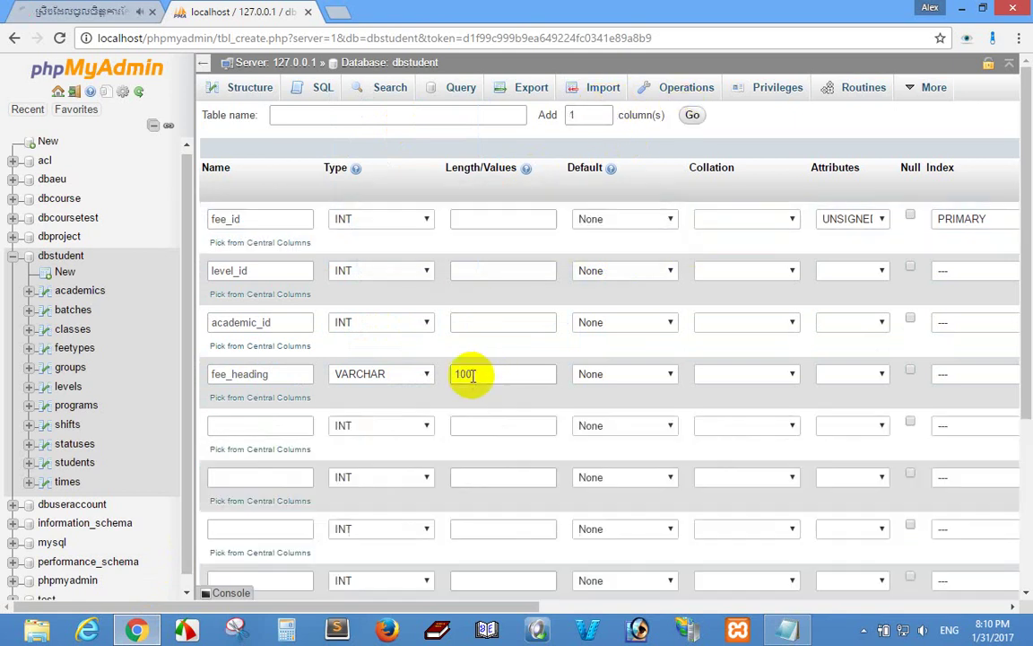
# - Copy .fee_type_id from the Notepad notes, including its leading dot, and paste it as the fifth column's name
pyautogui.click(274, 420)
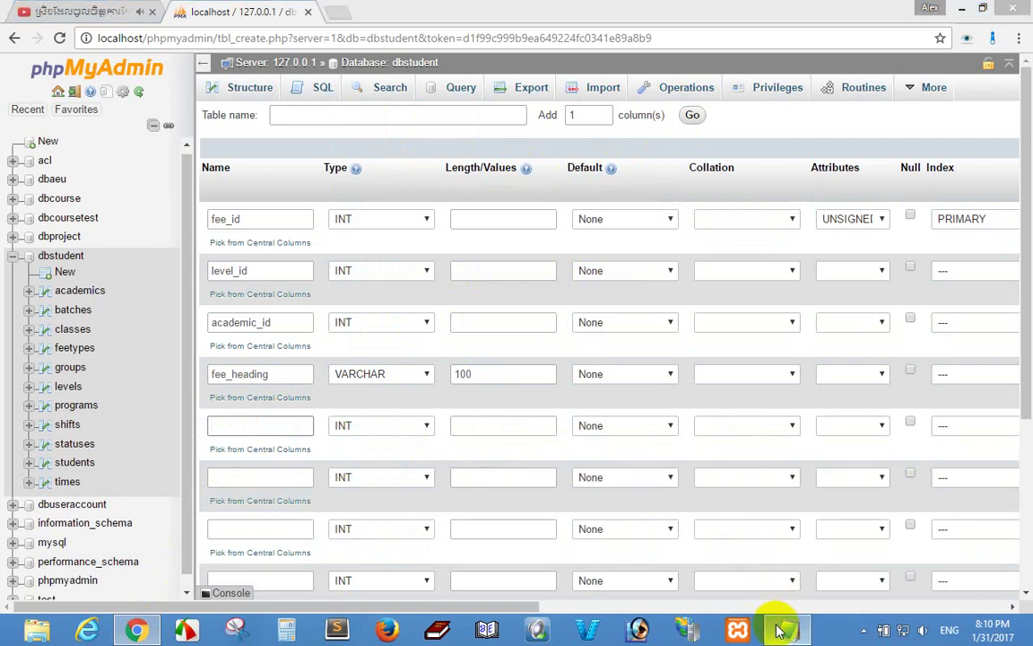
pyautogui.click(782, 628)
pyautogui.moveTo(149, 425); pyautogui.dragTo(299, 424)
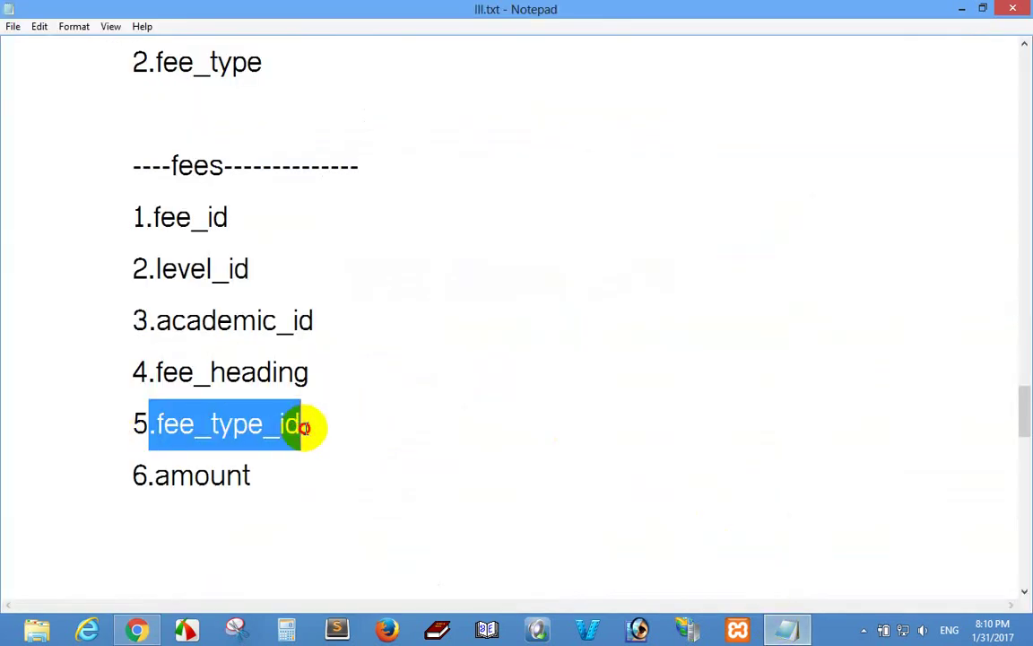
pyautogui.rightClick(300, 424)
pyautogui.click(350, 265)
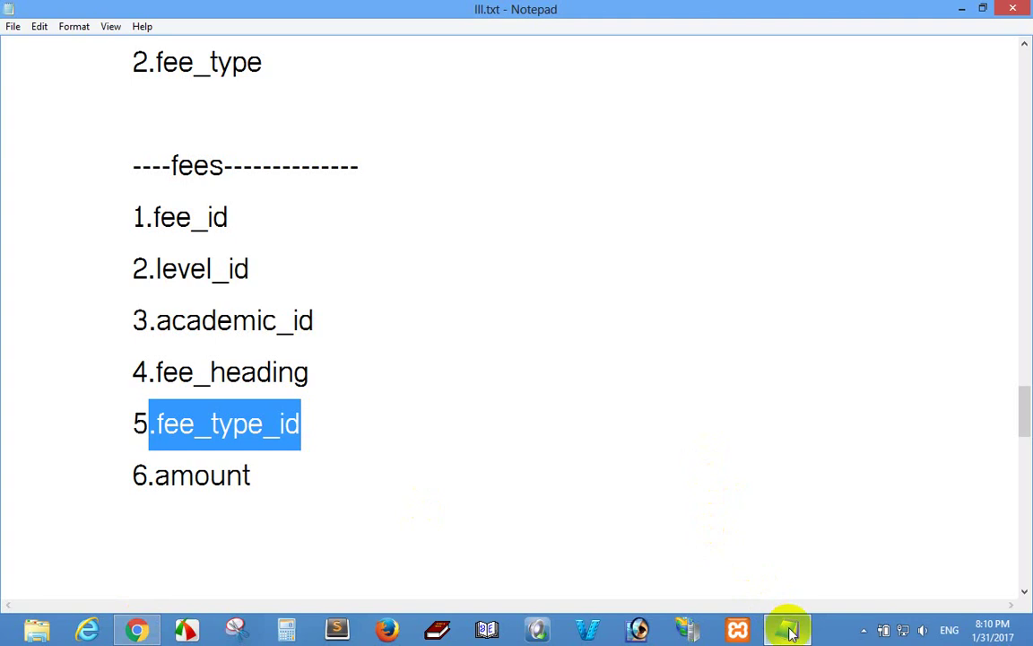
pyautogui.click(136, 628)
pyautogui.click(233, 427)
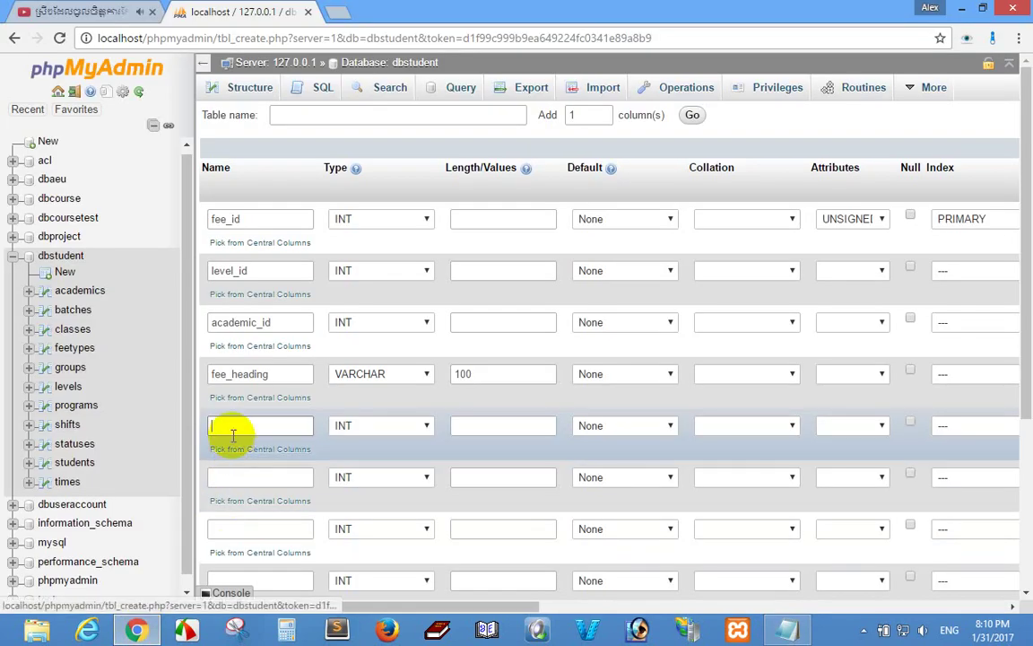
pyautogui.rightClick(230, 427)
pyautogui.click(277, 302)
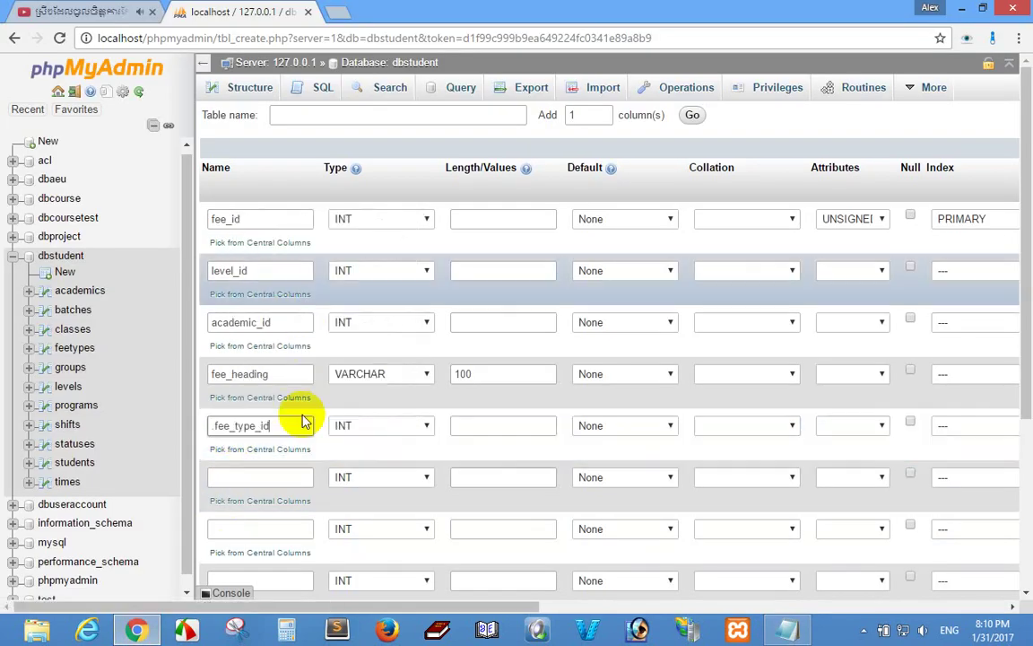
# - Copy amount from the Notepad notes and use it as the sixth column's name
pyautogui.click(243, 477)
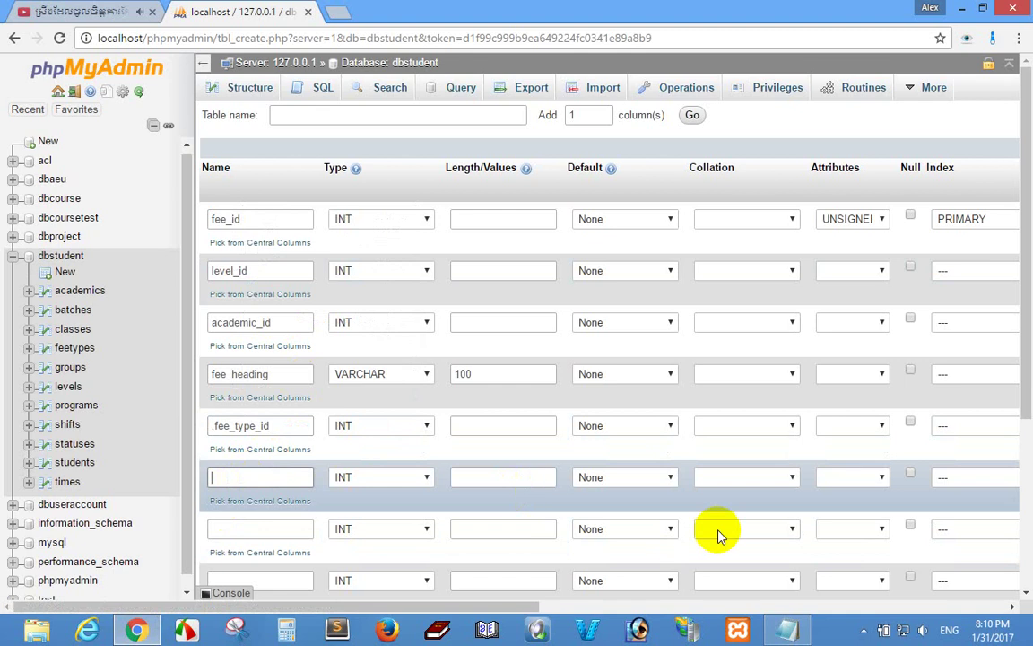
pyautogui.click(787, 629)
pyautogui.click(334, 422)
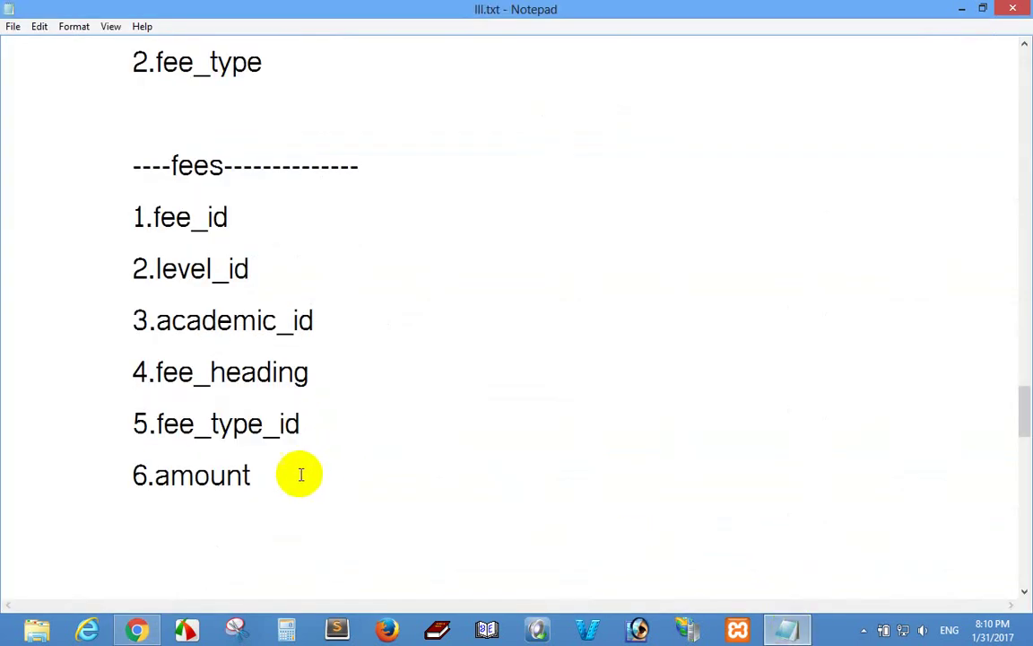
pyautogui.scroll(-1, 296, 477)
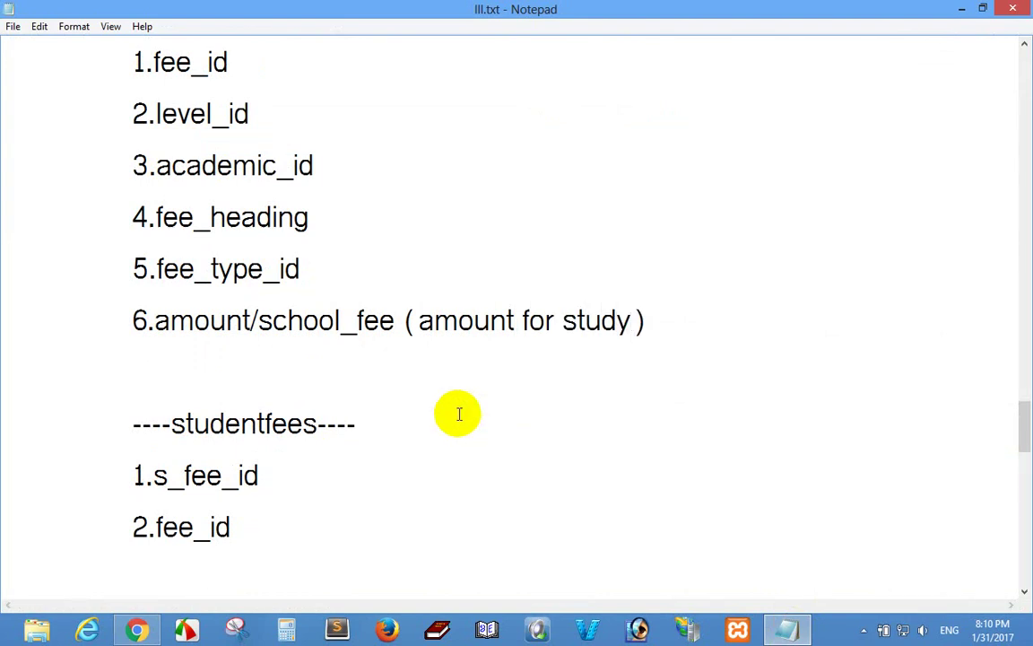
pyautogui.moveTo(245, 319); pyautogui.dragTo(157, 326)
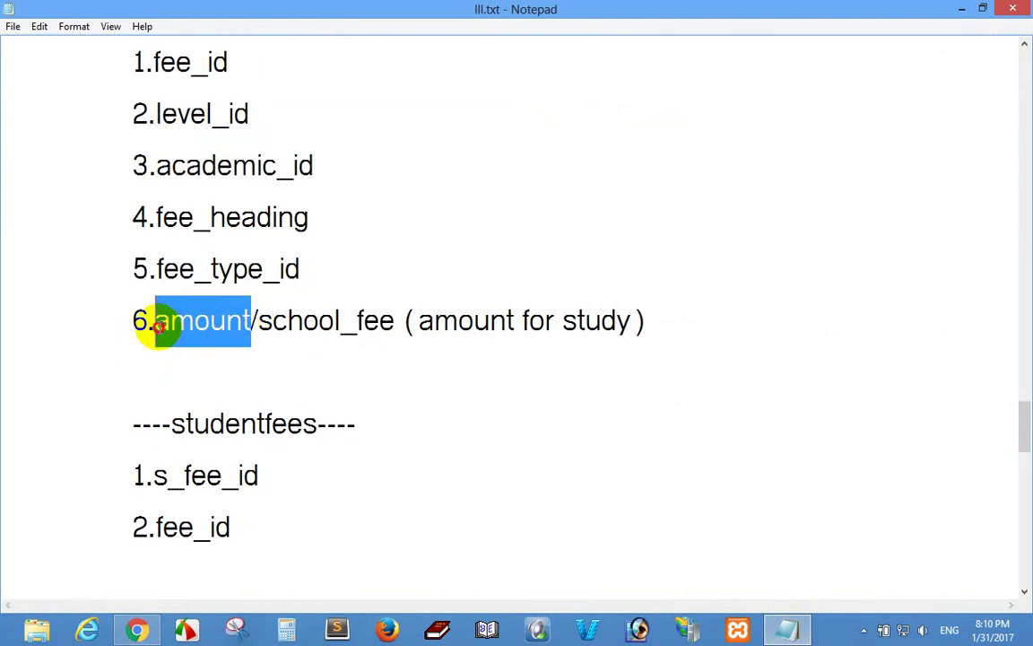
pyautogui.rightClick(171, 323)
pyautogui.click(210, 377)
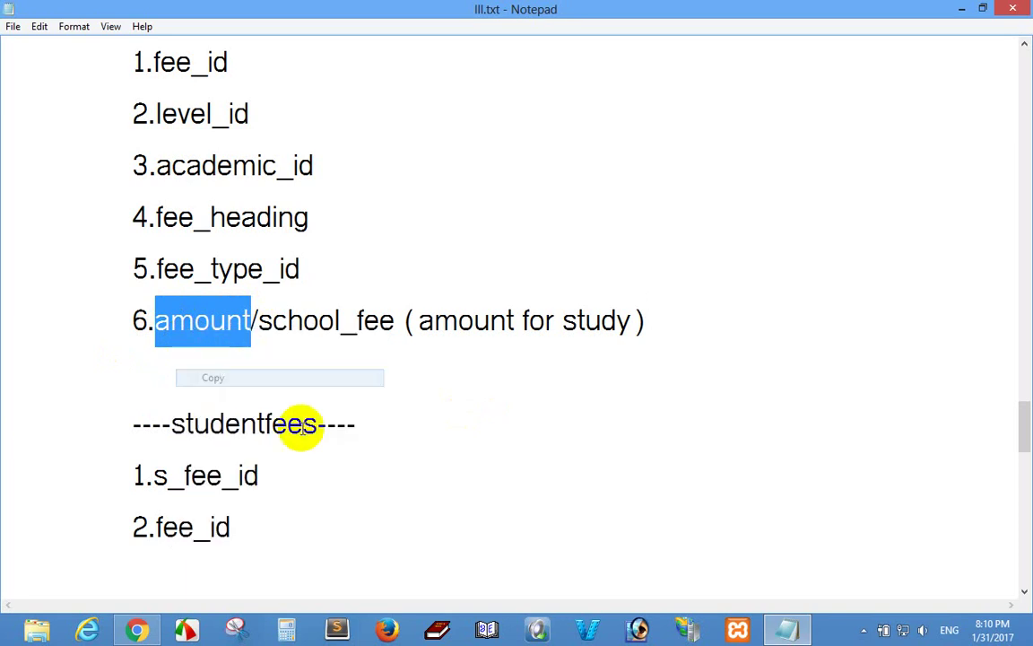
pyautogui.click(134, 631)
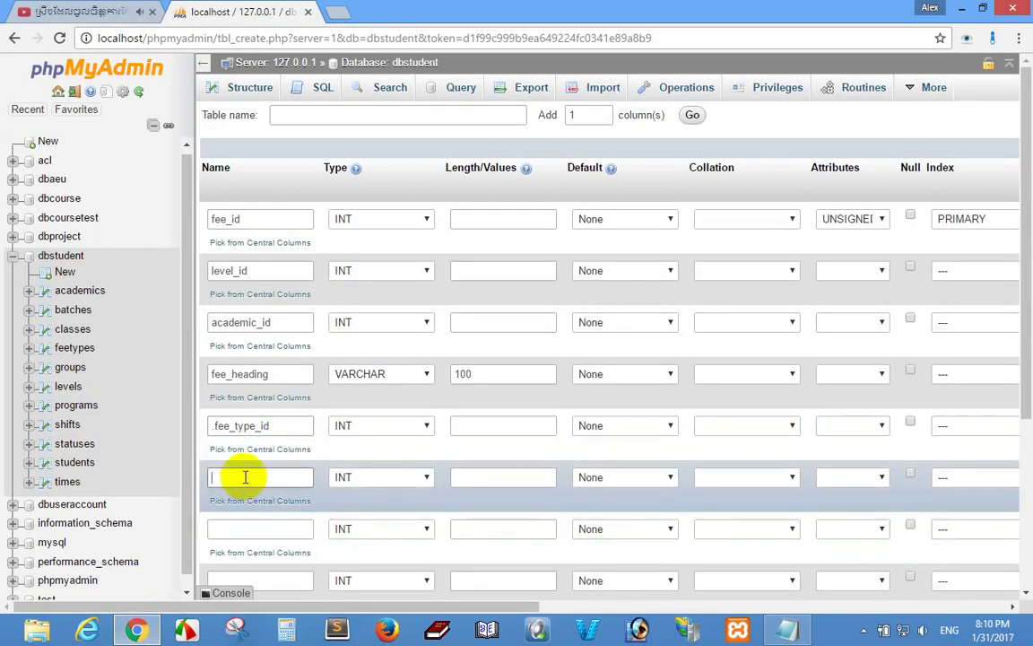
pyautogui.rightClick(245, 480)
pyautogui.click(287, 349)
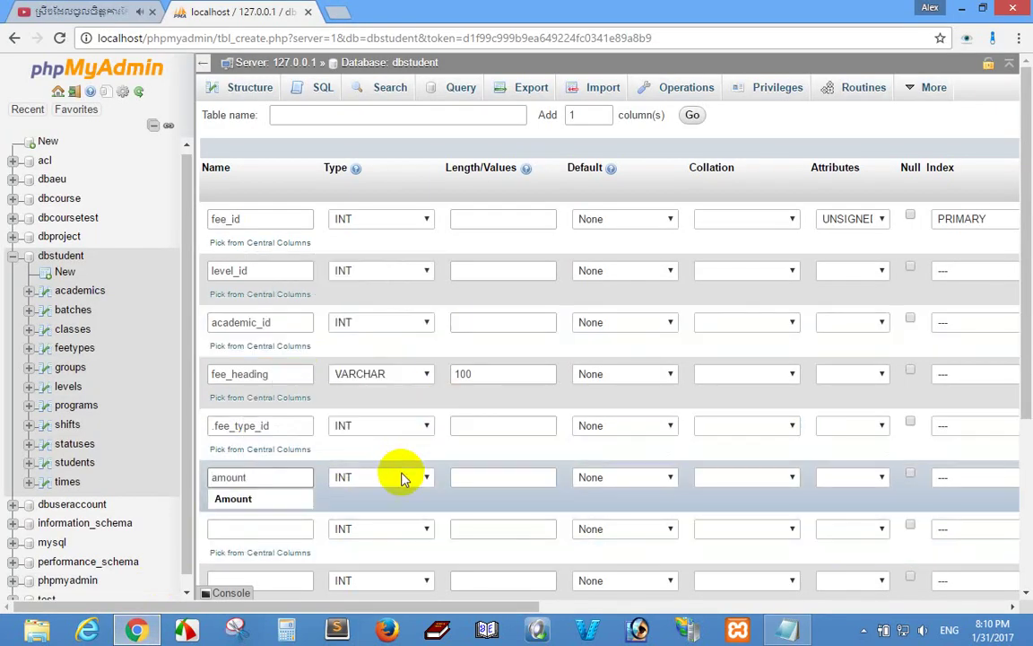
# - Set the amount column's type to FLOAT and check the column list against the Notepad notes
pyautogui.click(400, 482)
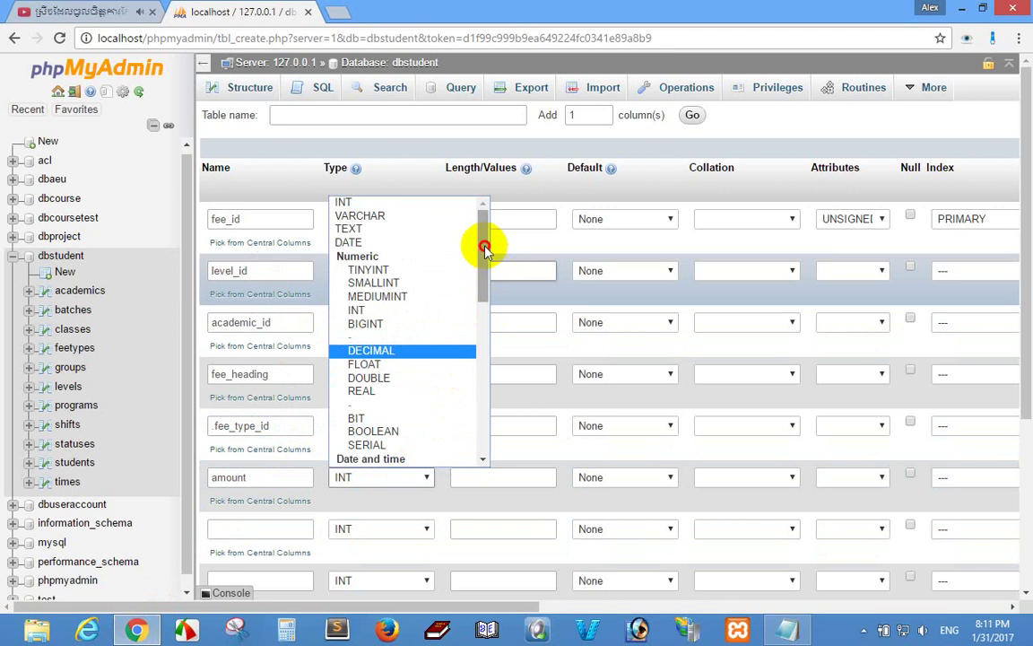
pyautogui.moveTo(485, 248); pyautogui.dragTo(488, 283)
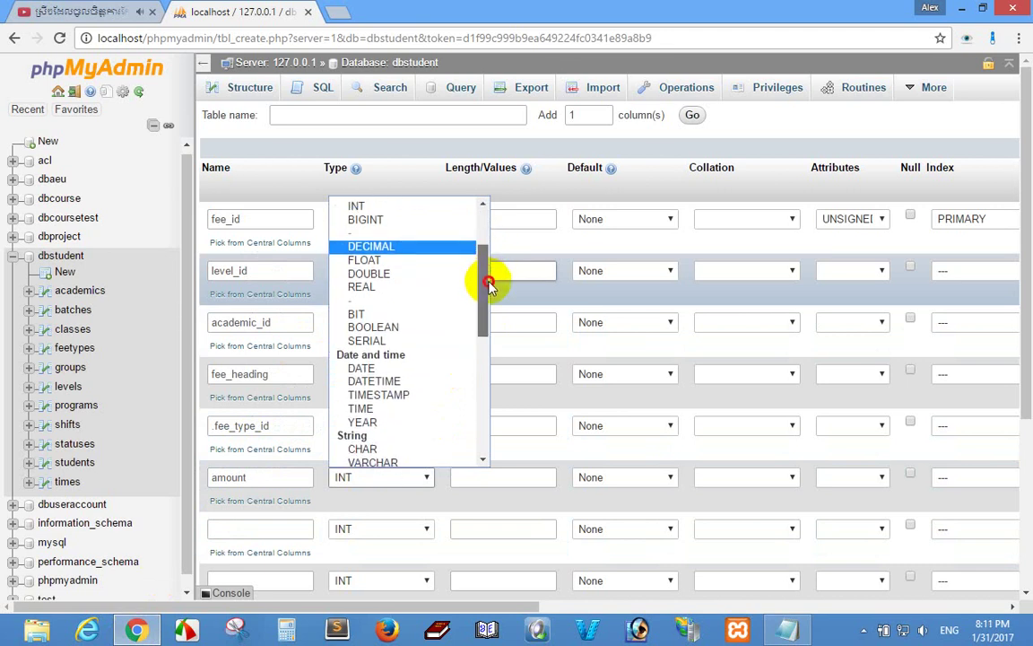
pyautogui.click(370, 260)
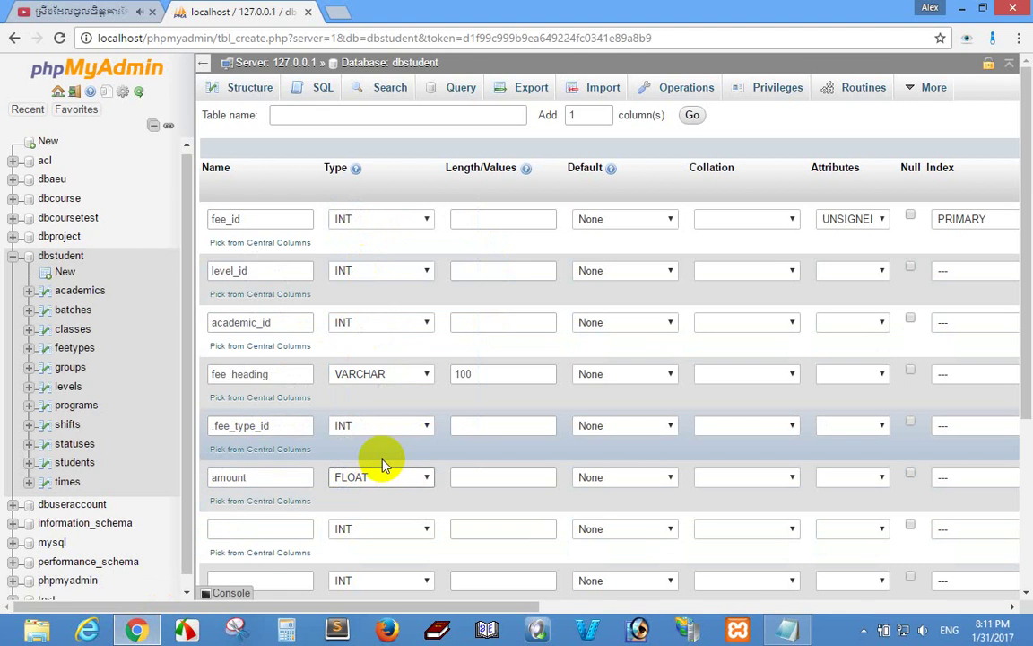
pyautogui.scroll(-1, 496, 346)
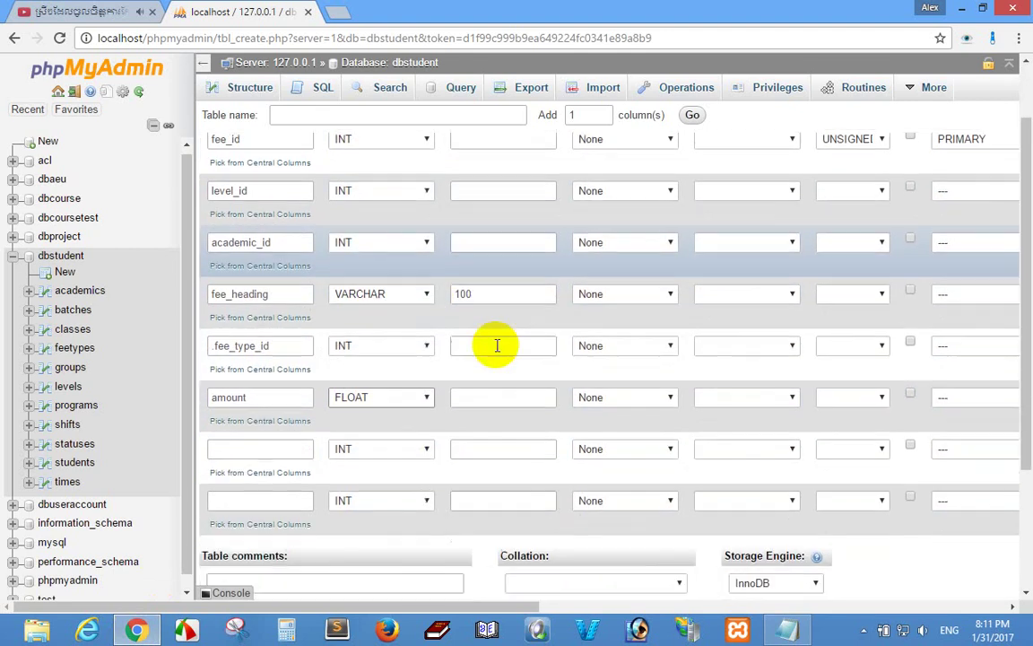
pyautogui.click(795, 632)
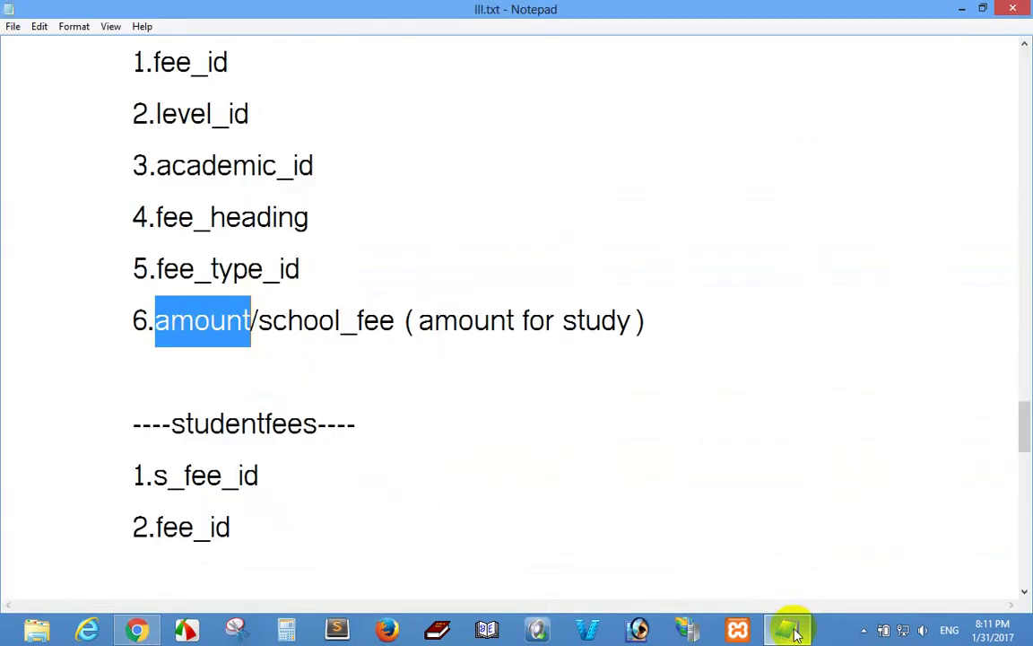
pyautogui.click(151, 633)
# - Try to save the new table, and enter fees as its table name
pyautogui.scroll(-2, 823, 411)
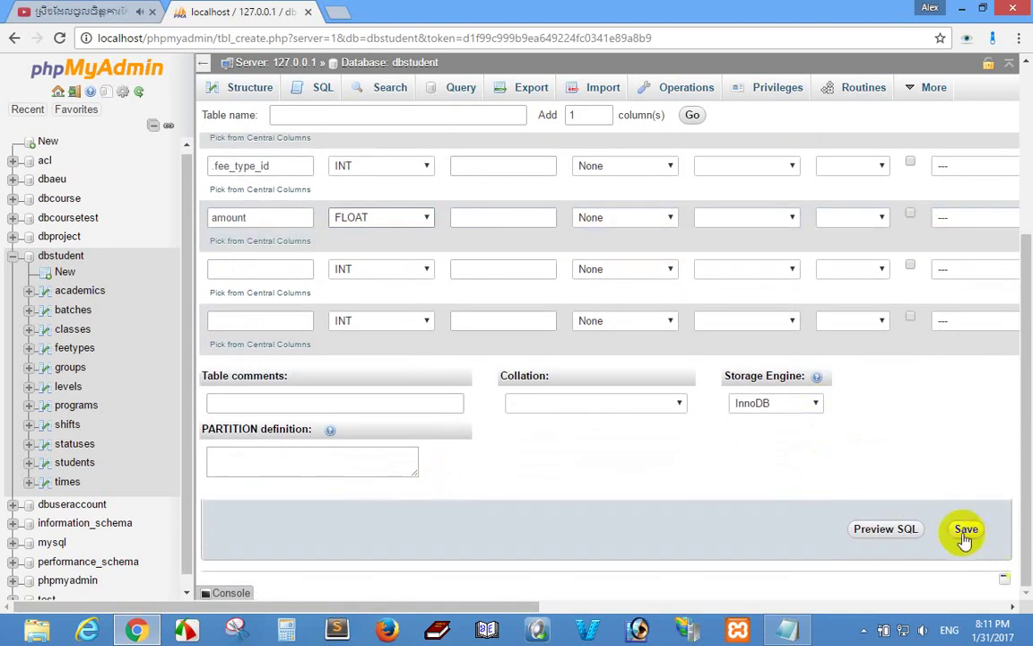
pyautogui.click(965, 530)
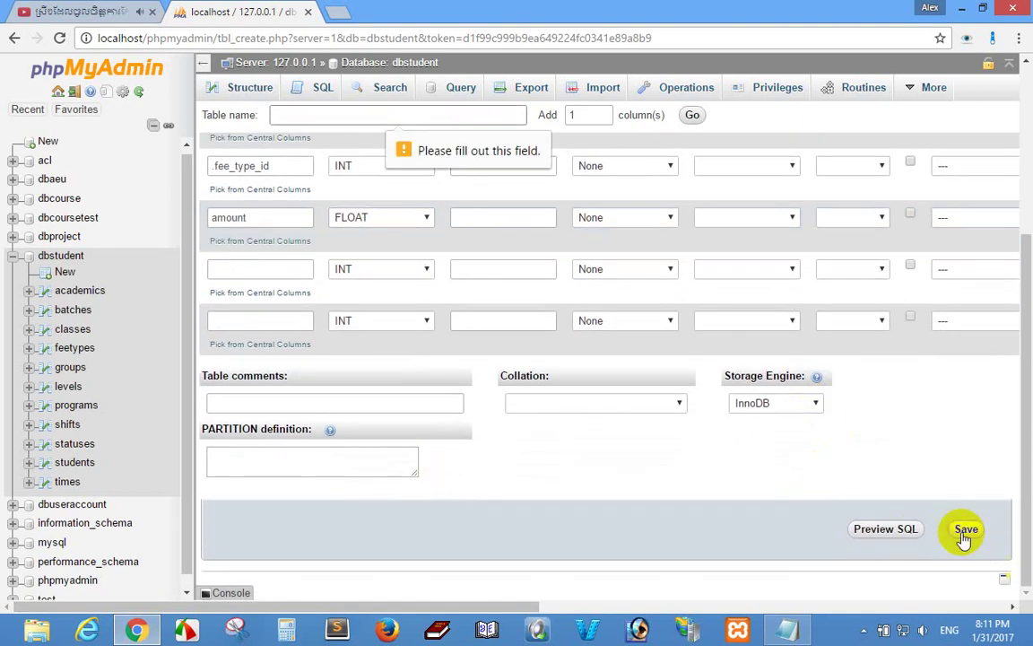
pyautogui.scroll(2, 392, 196)
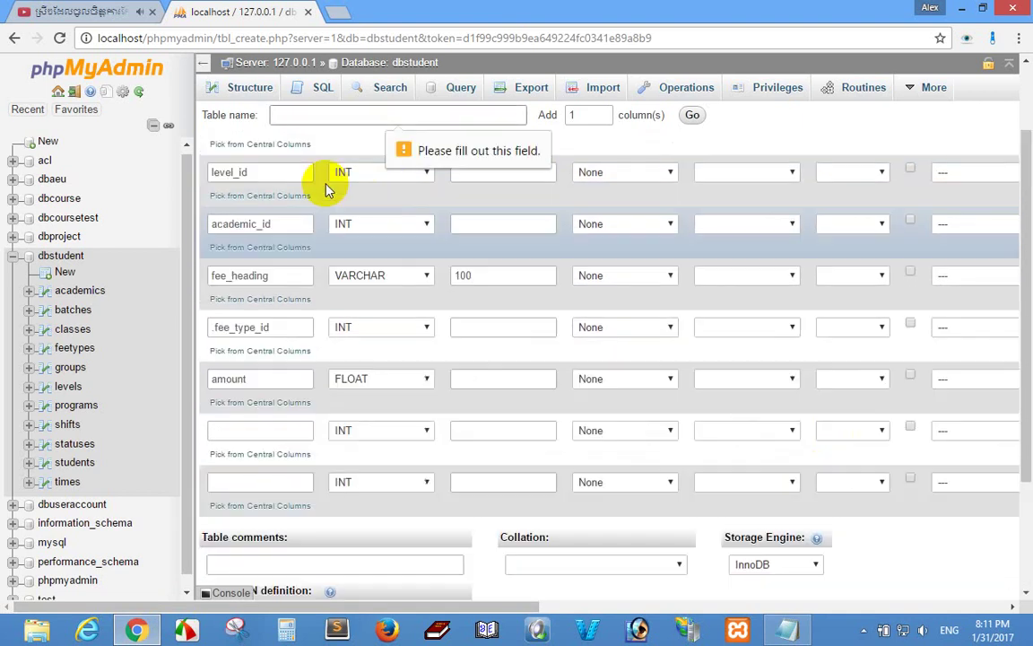
pyautogui.click(331, 115)
pyautogui.click(331, 115)
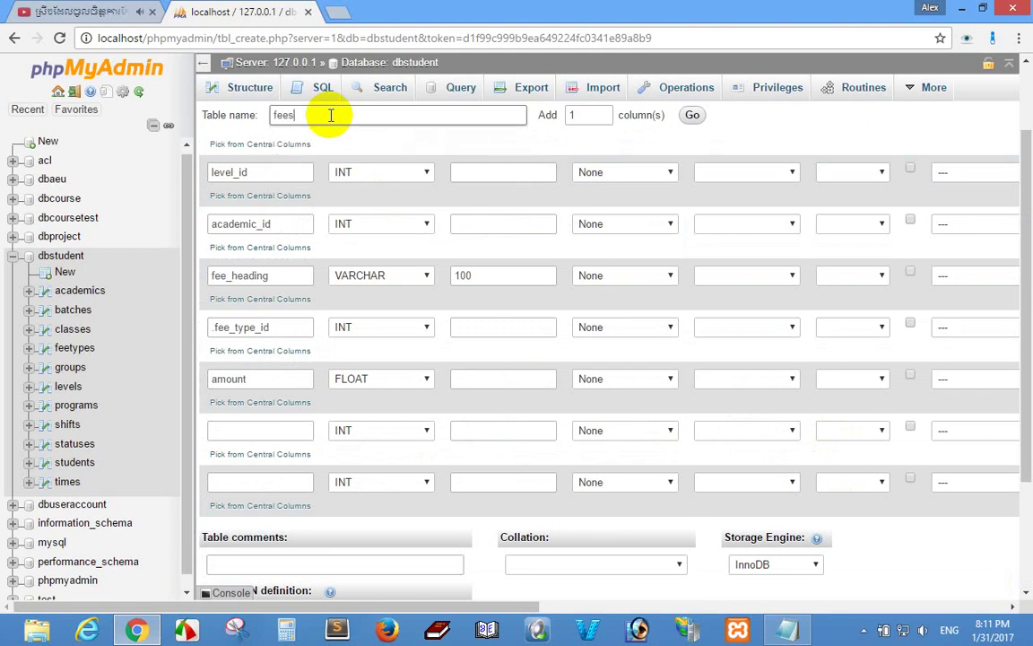
# - Replace the table name with fees copied from the Notepad notes and save the table
pyautogui.click(785, 630)
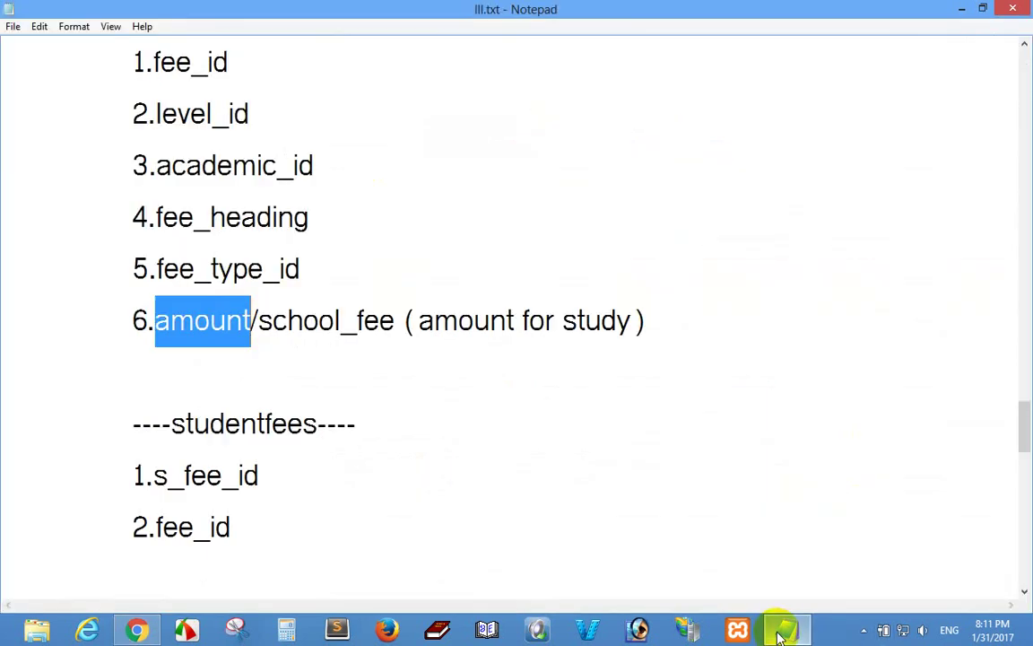
pyautogui.scroll(2, 391, 350)
pyautogui.doubleClick(194, 320)
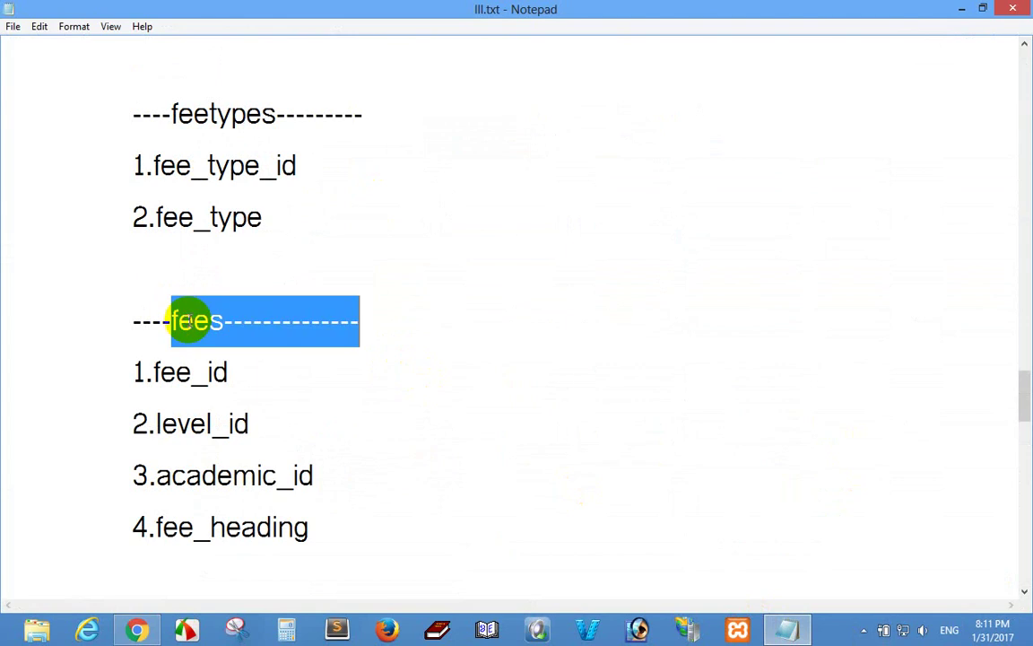
pyautogui.click(194, 320)
pyautogui.moveTo(223, 321); pyautogui.dragTo(171, 320)
pyautogui.rightClick(182, 320)
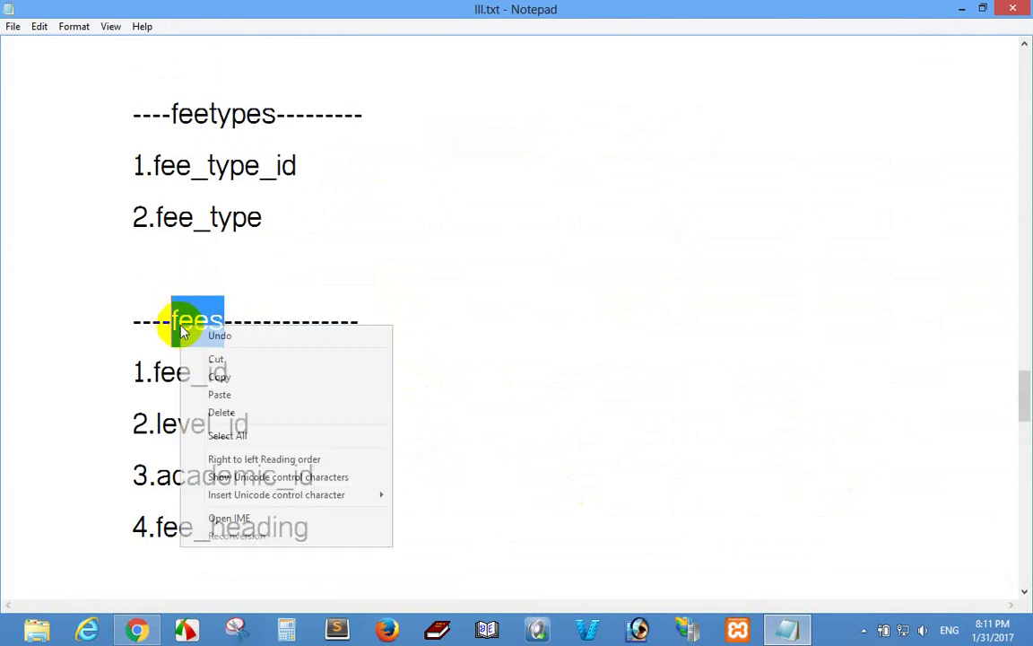
pyautogui.click(229, 374)
pyautogui.scroll(-2, 350, 377)
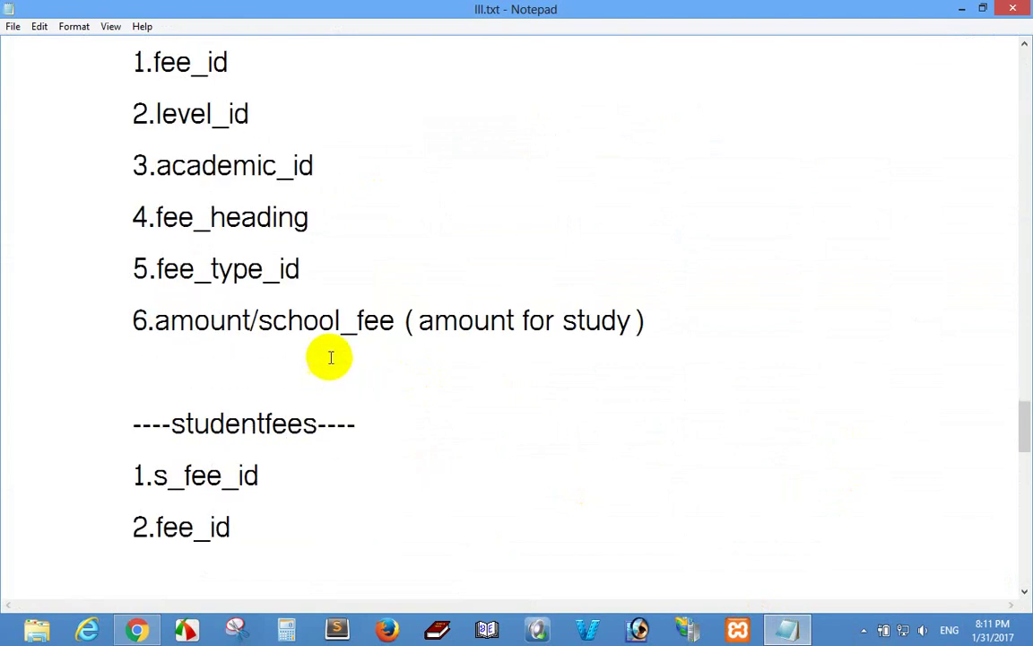
pyautogui.click(120, 637)
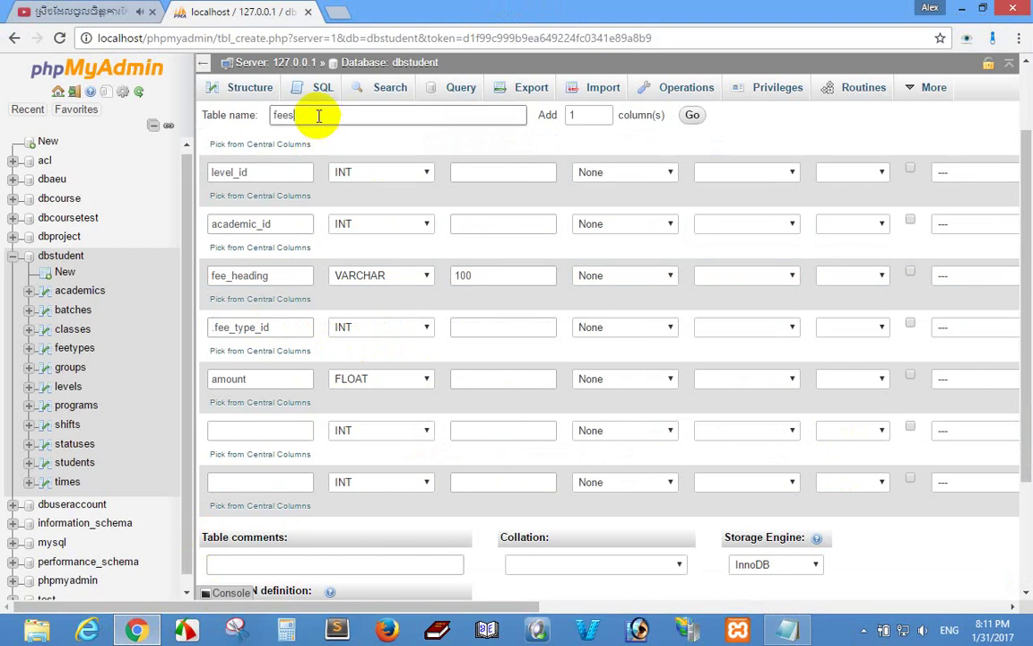
pyautogui.doubleClick(282, 115)
pyautogui.rightClick(302, 118)
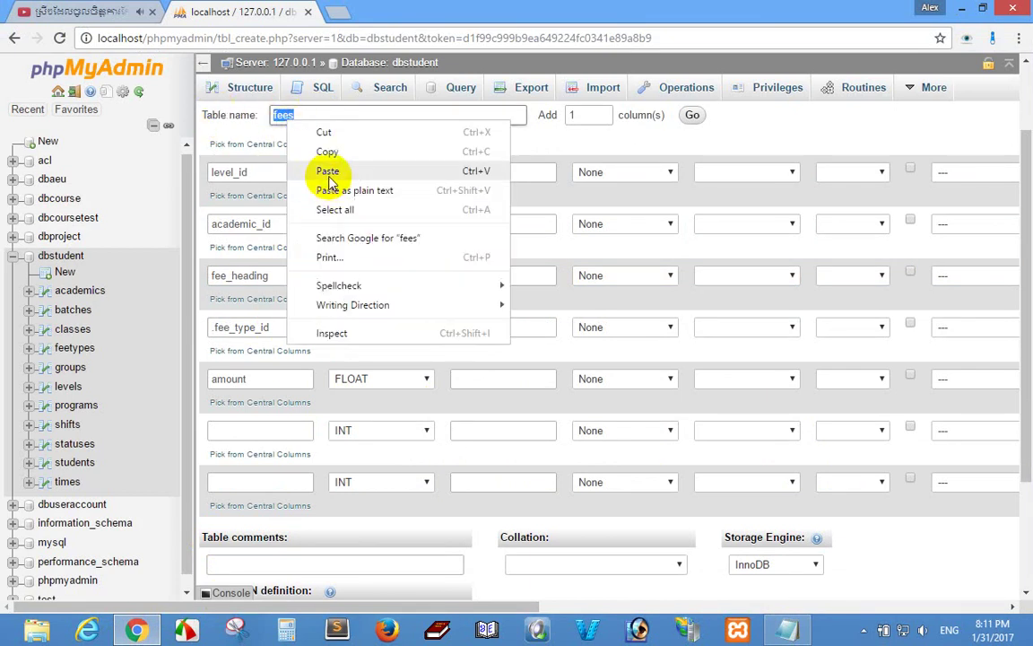
pyautogui.click(325, 168)
pyautogui.moveTo(1017, 452); pyautogui.dragTo(1019, 560)
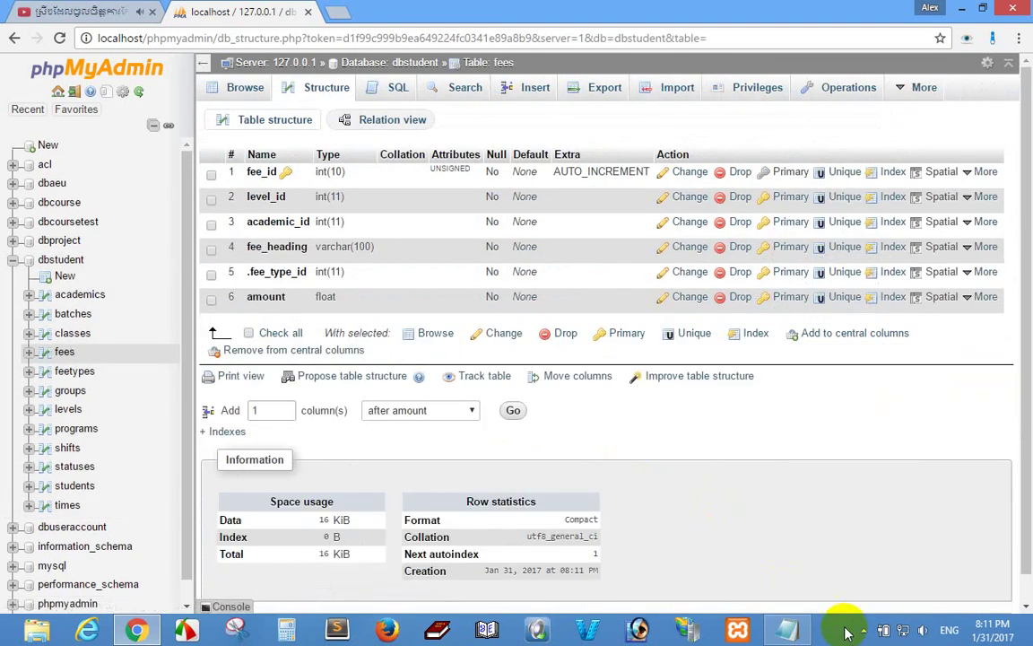
# - Start another new table in dbstudent and name it studentfees, copied from the Notepad notes
pyautogui.click(786, 630)
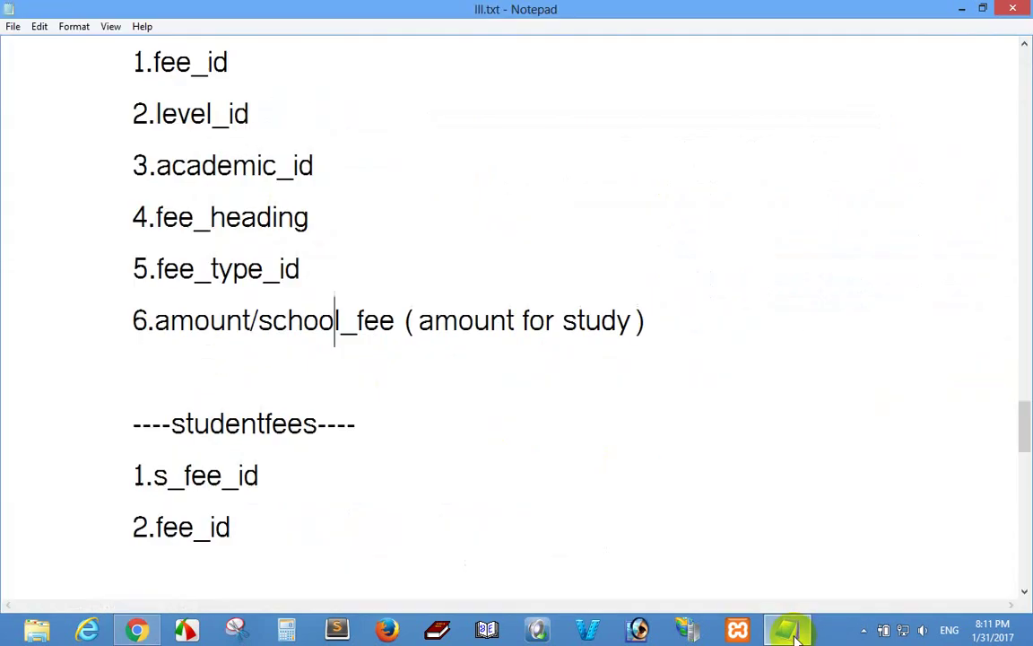
pyautogui.scroll(-1, 358, 410)
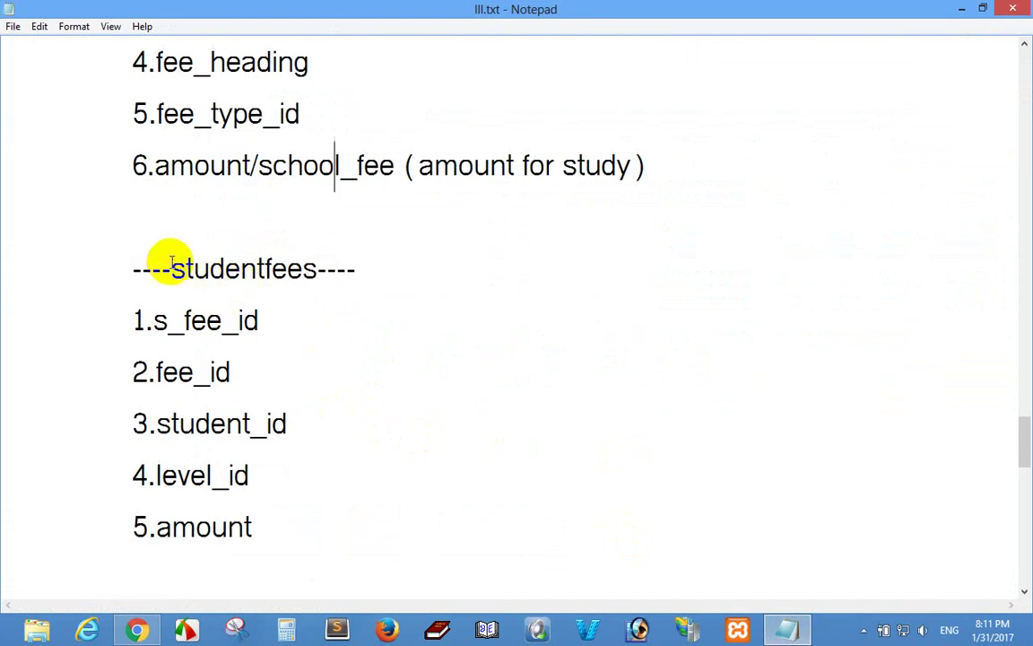
pyautogui.moveTo(172, 269); pyautogui.dragTo(307, 271)
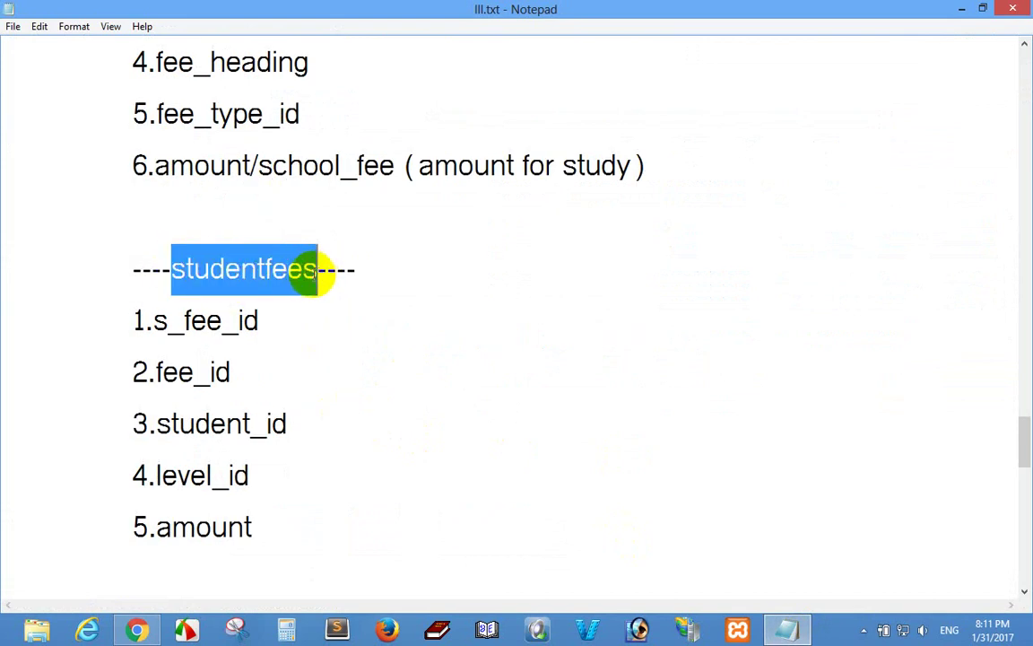
pyautogui.rightClick(280, 275)
pyautogui.click(321, 329)
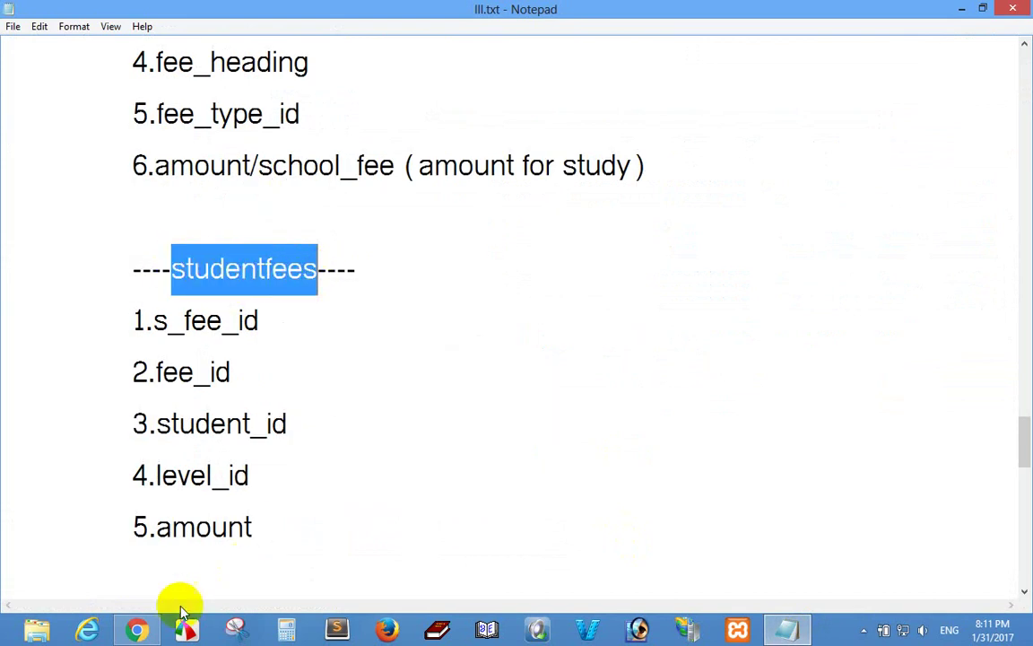
pyautogui.click(138, 625)
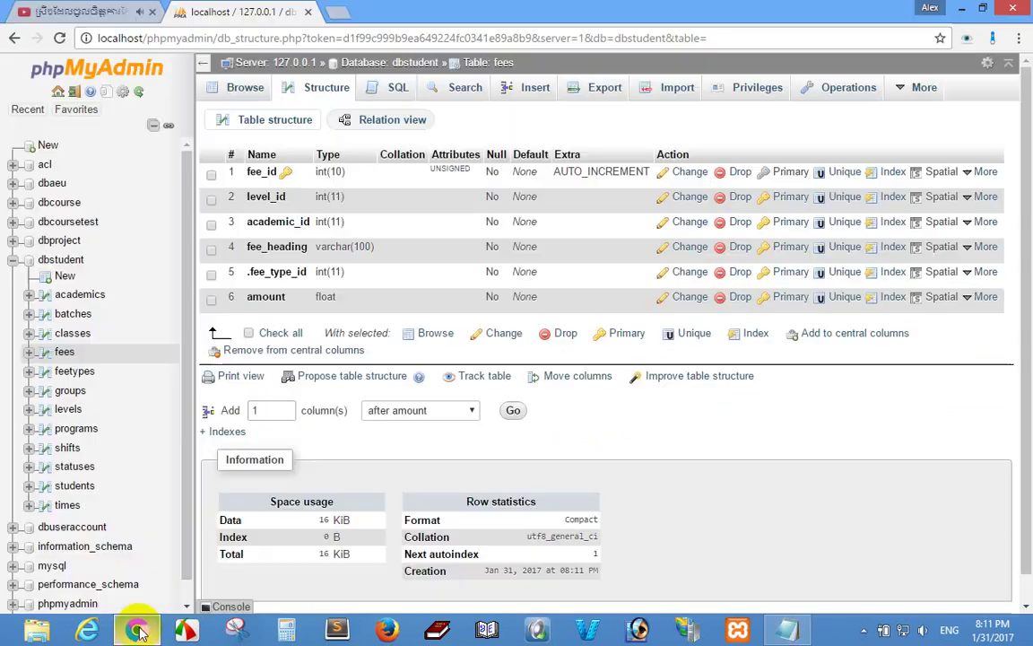
pyautogui.click(64, 278)
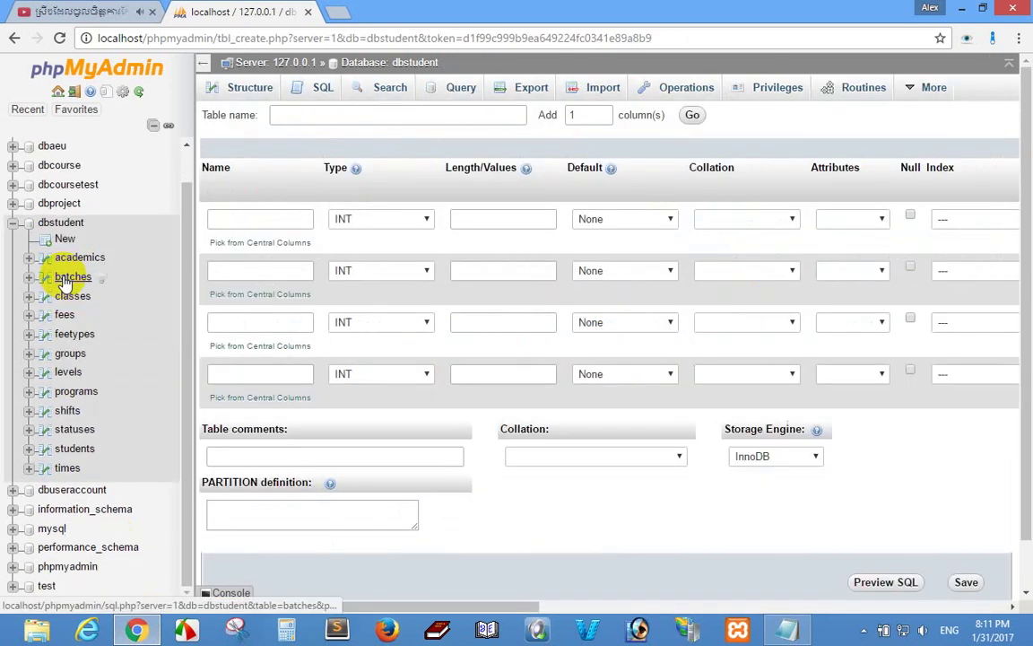
pyautogui.click(311, 121)
pyautogui.rightClick(319, 120)
pyautogui.click(358, 218)
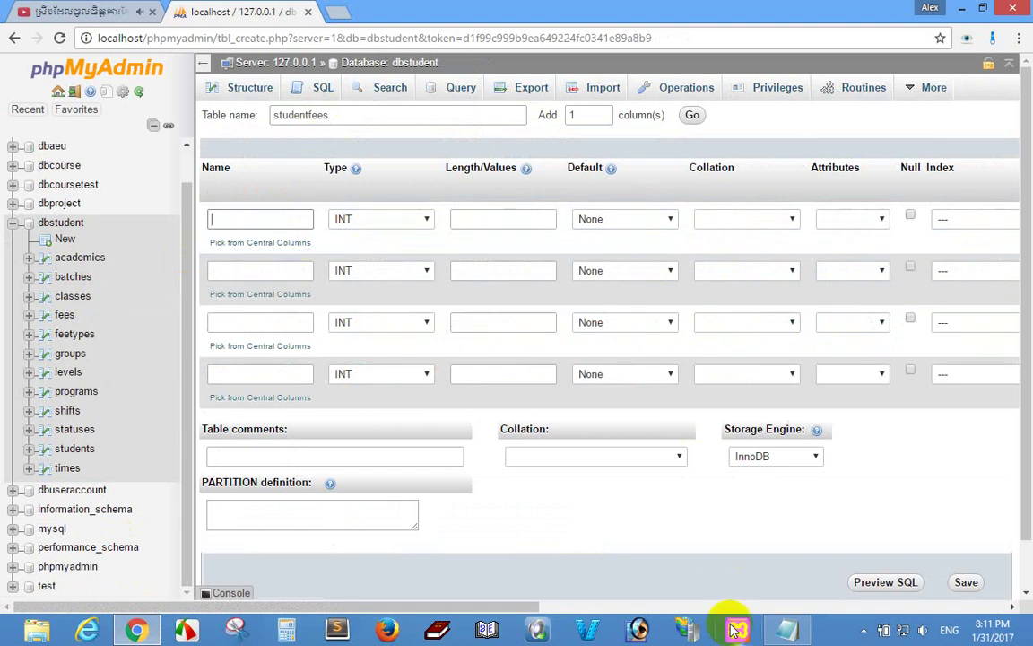
# - Copy s_fee_id from the Notepad notes and use it as the first column's name in studentfees
pyautogui.click(786, 629)
pyautogui.moveTo(154, 320); pyautogui.dragTo(261, 321)
pyautogui.rightClick(216, 323)
pyautogui.click(256, 375)
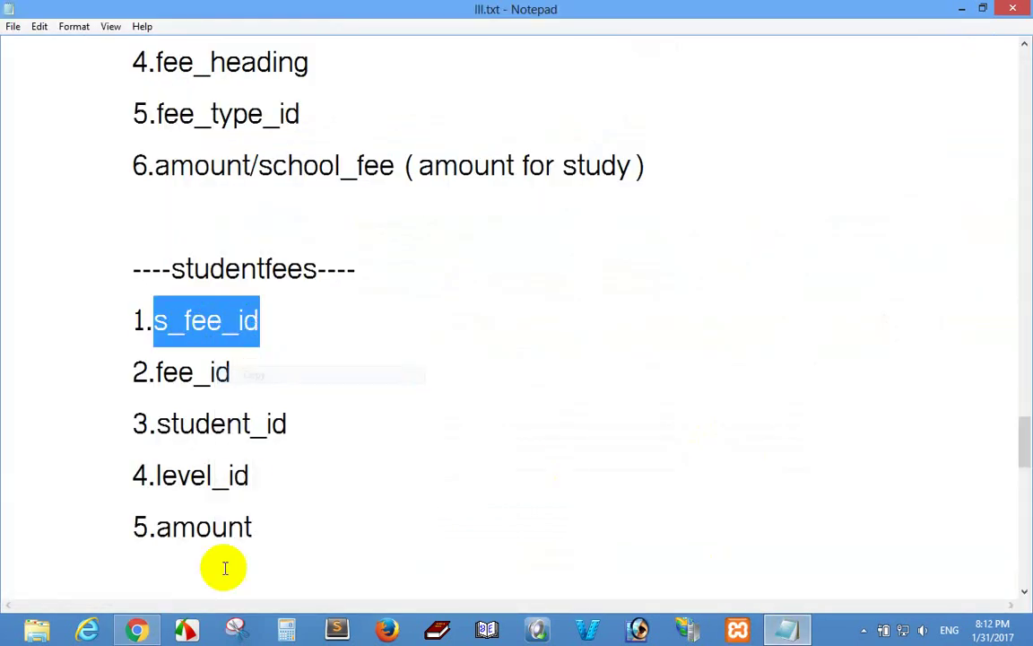
pyautogui.click(136, 628)
pyautogui.click(243, 217)
pyautogui.rightClick(242, 217)
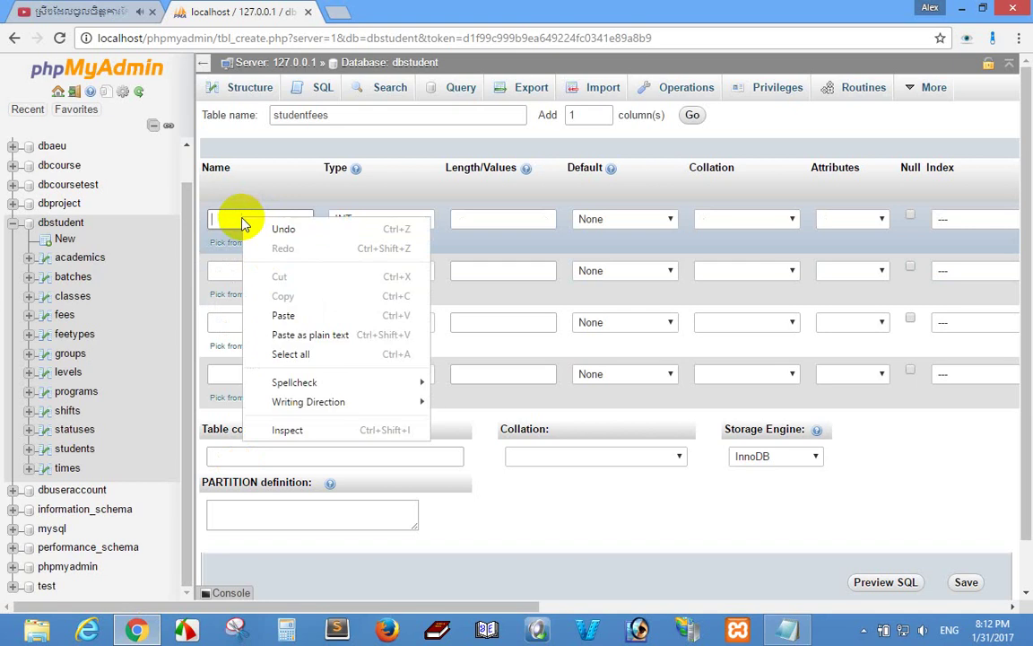
pyautogui.click(286, 311)
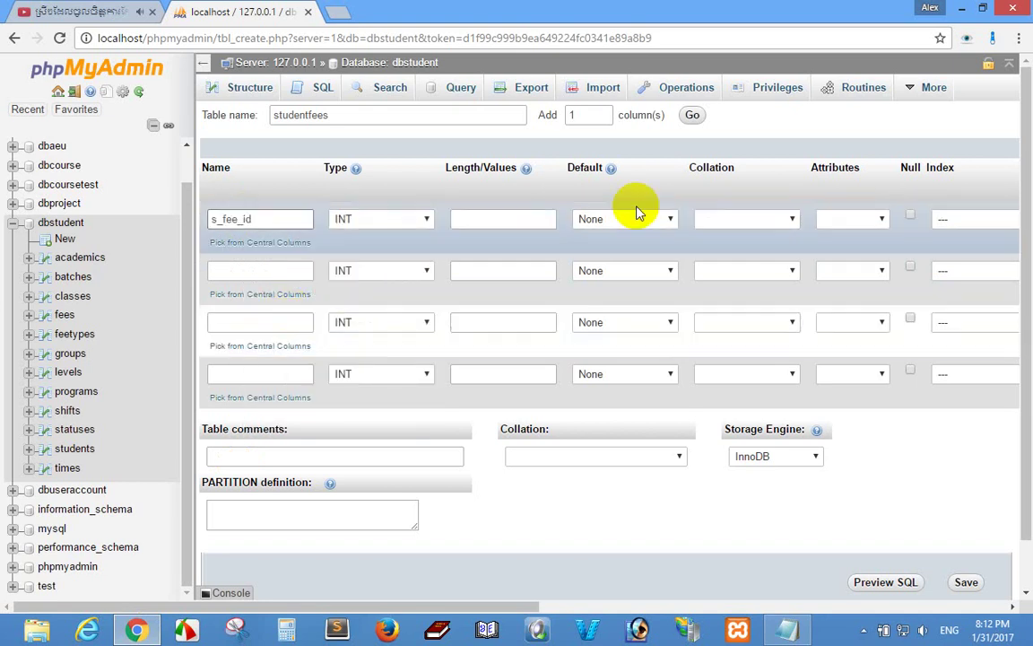
# - Set the s_fee_id column's index to PRIMARY and confirm the index settings
pyautogui.click(953, 219)
pyautogui.click(960, 250)
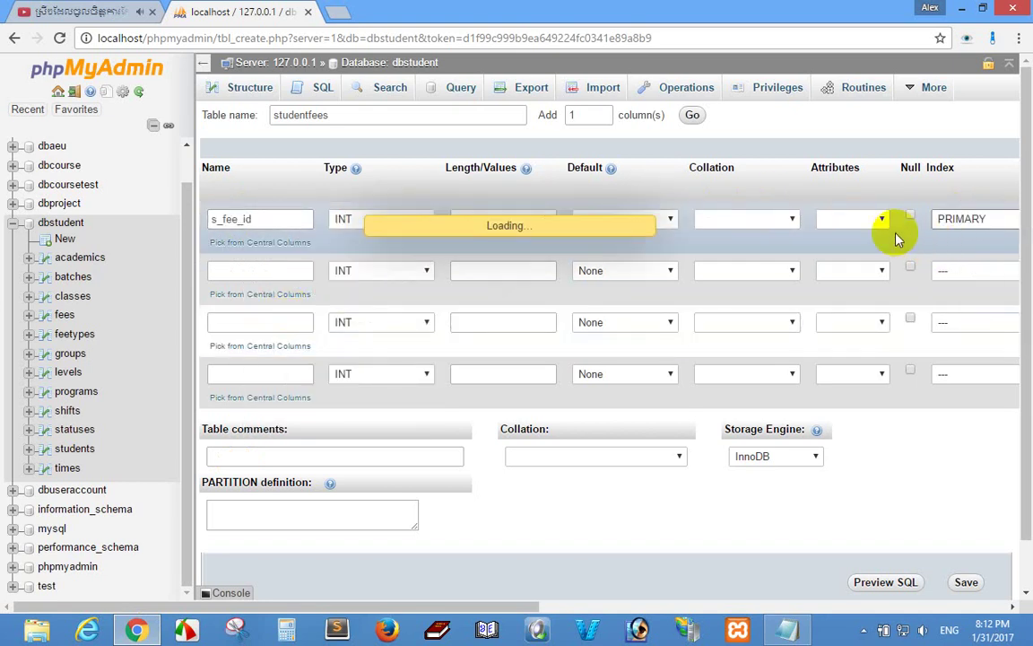
pyautogui.click(592, 430)
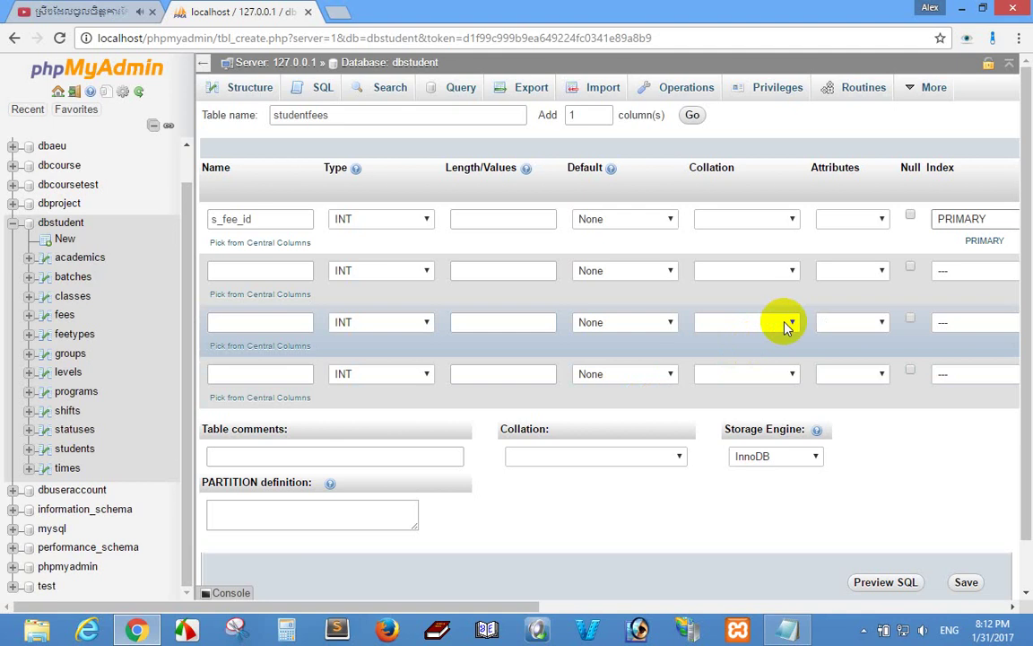
# - Set the s_fee_id column's attribute to UNSIGNED and enable auto-increment for it
pyautogui.click(848, 218)
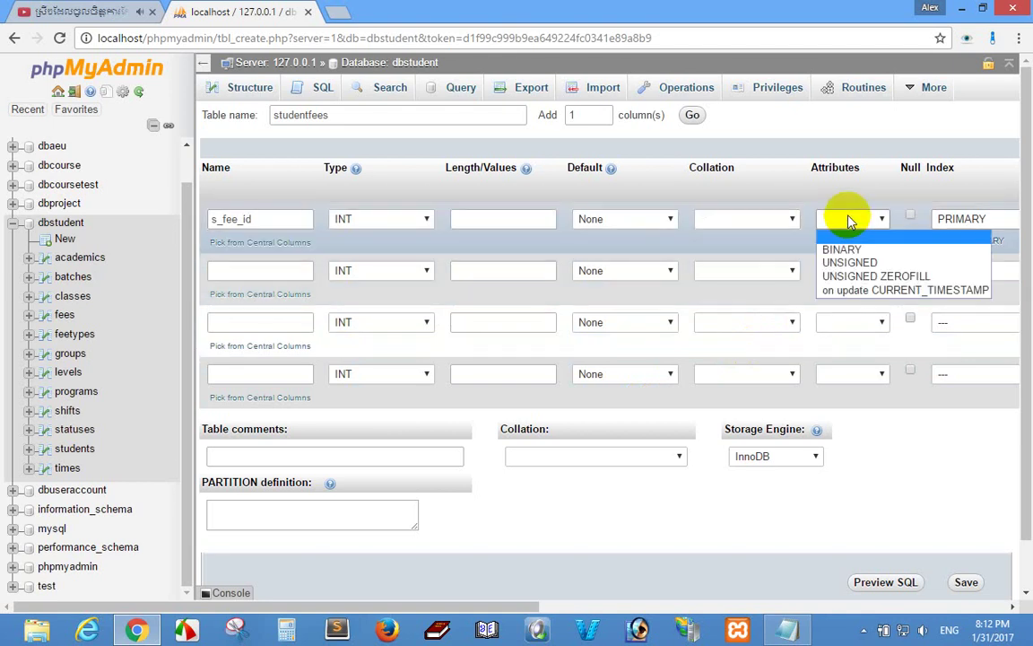
pyautogui.click(845, 262)
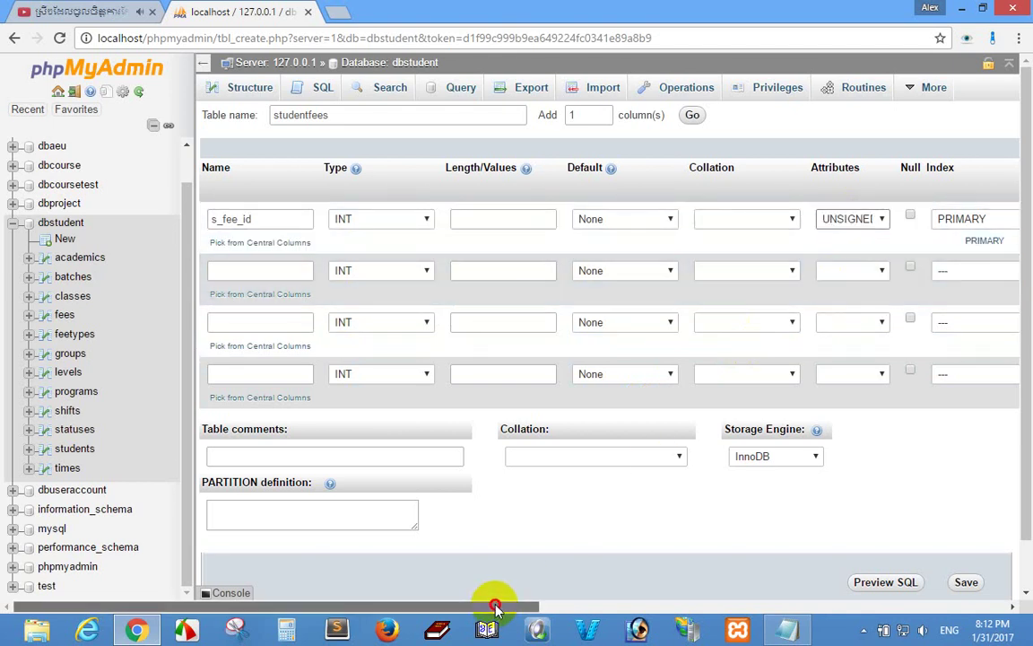
pyautogui.moveTo(491, 600); pyautogui.dragTo(538, 606)
pyautogui.click(949, 216)
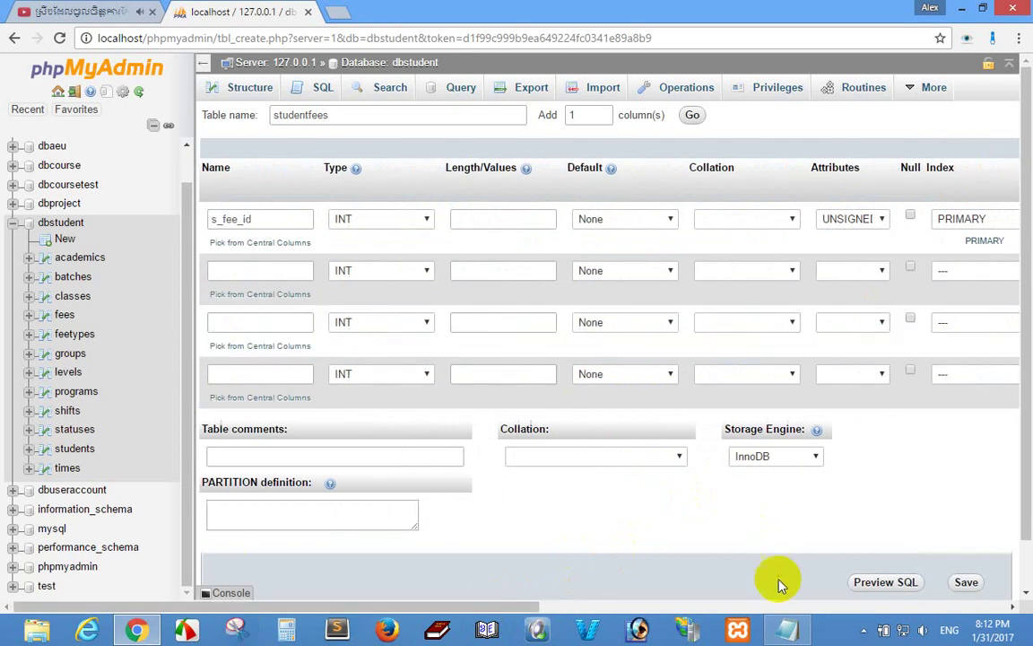
# - Copy fee_id from the studentfees section of the Notepad notes and use it as the second column's name
pyautogui.click(786, 630)
pyautogui.moveTo(153, 371); pyautogui.dragTo(235, 372)
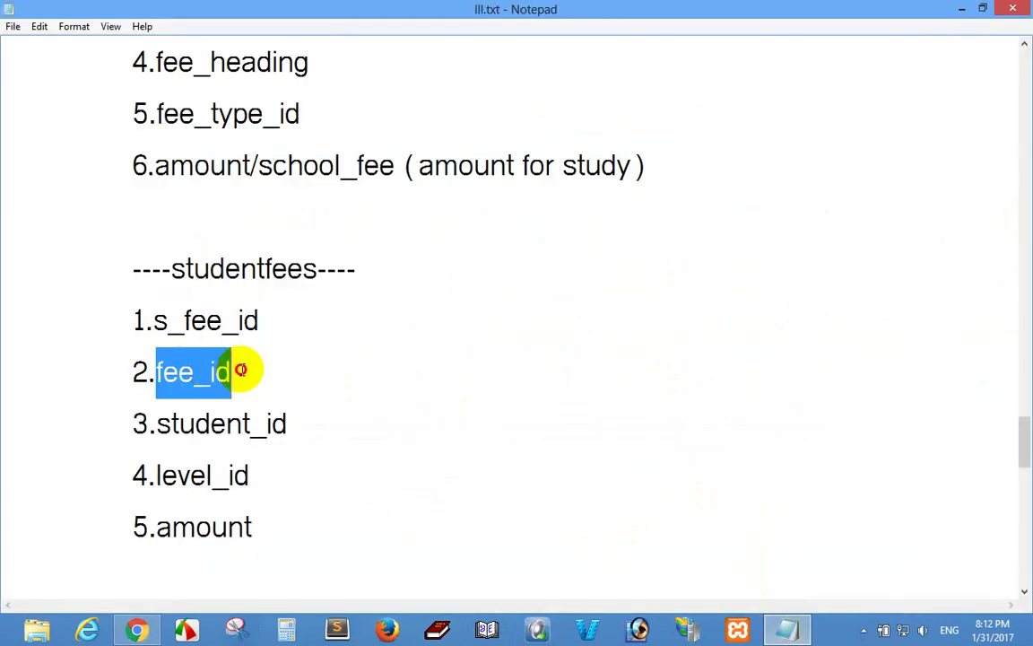
pyautogui.rightClick(220, 370)
pyautogui.click(280, 423)
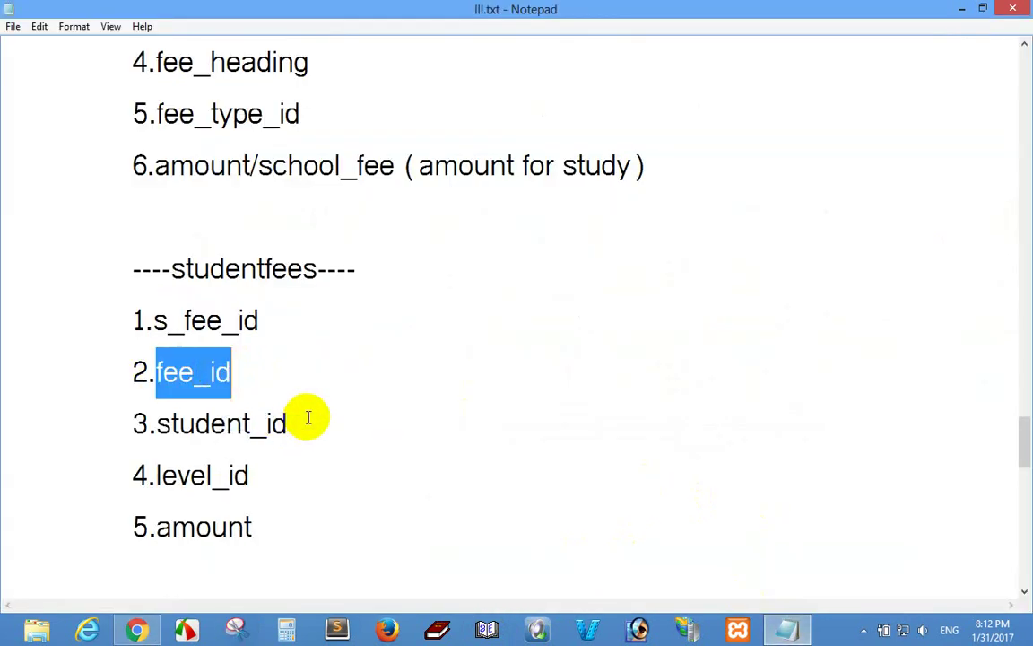
pyautogui.click(137, 631)
pyautogui.rightClick(275, 273)
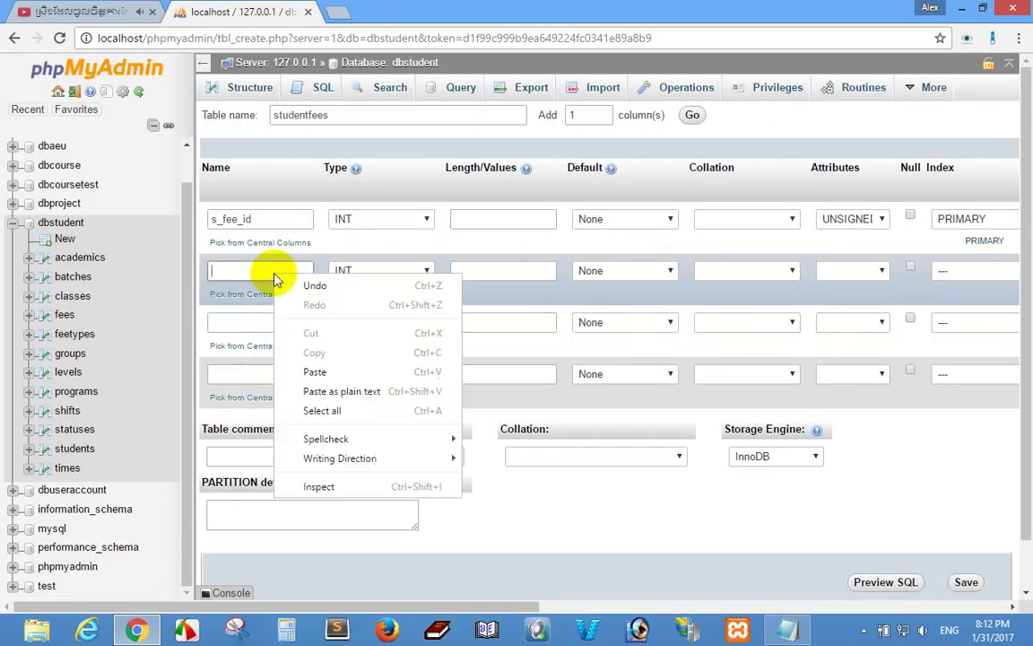
pyautogui.click(332, 372)
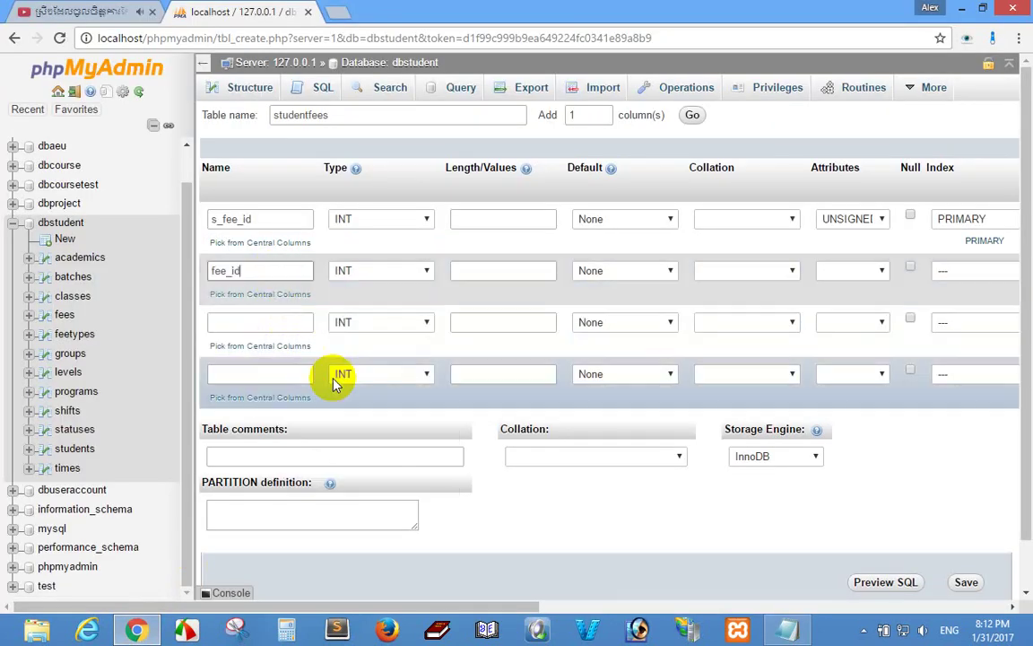
# - Copy student_id from the Notepad notes and use it as the third column's name in studentfees
pyautogui.click(789, 627)
pyautogui.moveTo(156, 423); pyautogui.dragTo(296, 423)
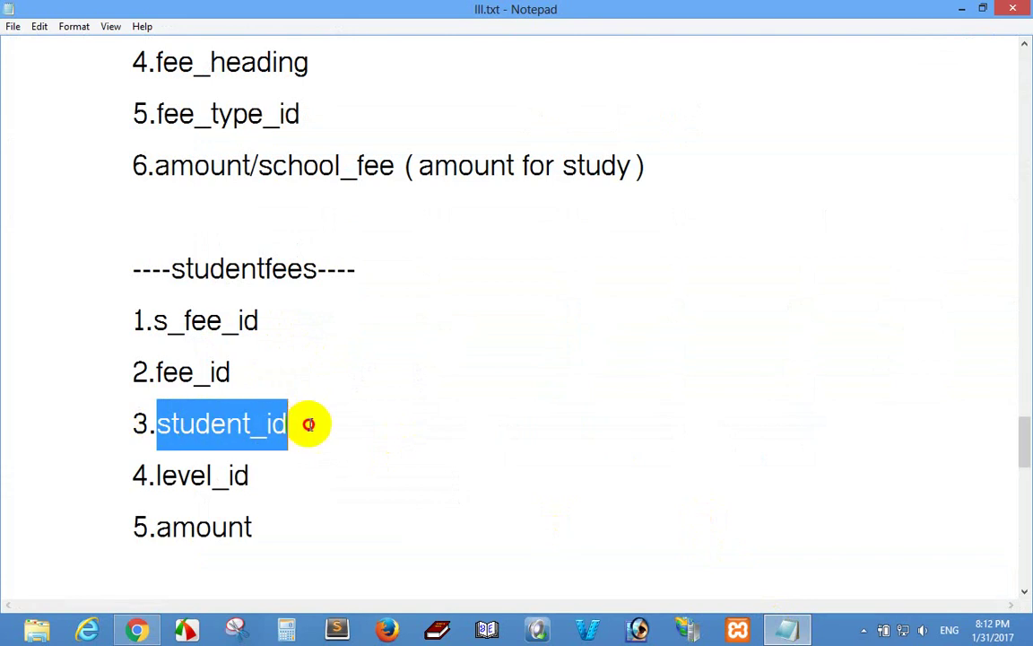
pyautogui.rightClick(280, 427)
pyautogui.click(318, 261)
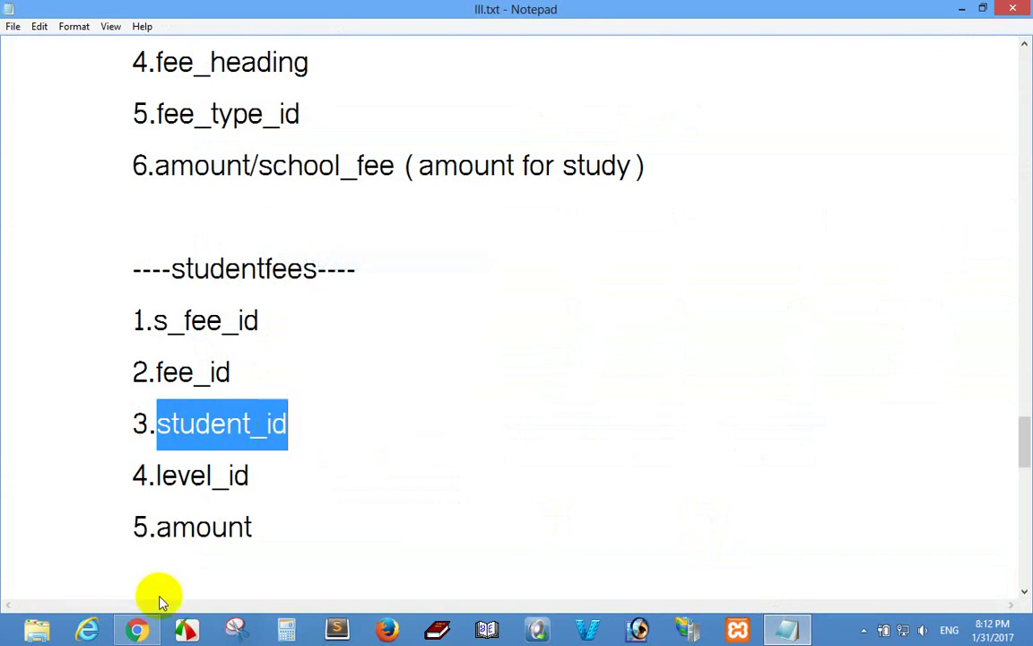
pyautogui.click(136, 630)
pyautogui.rightClick(247, 323)
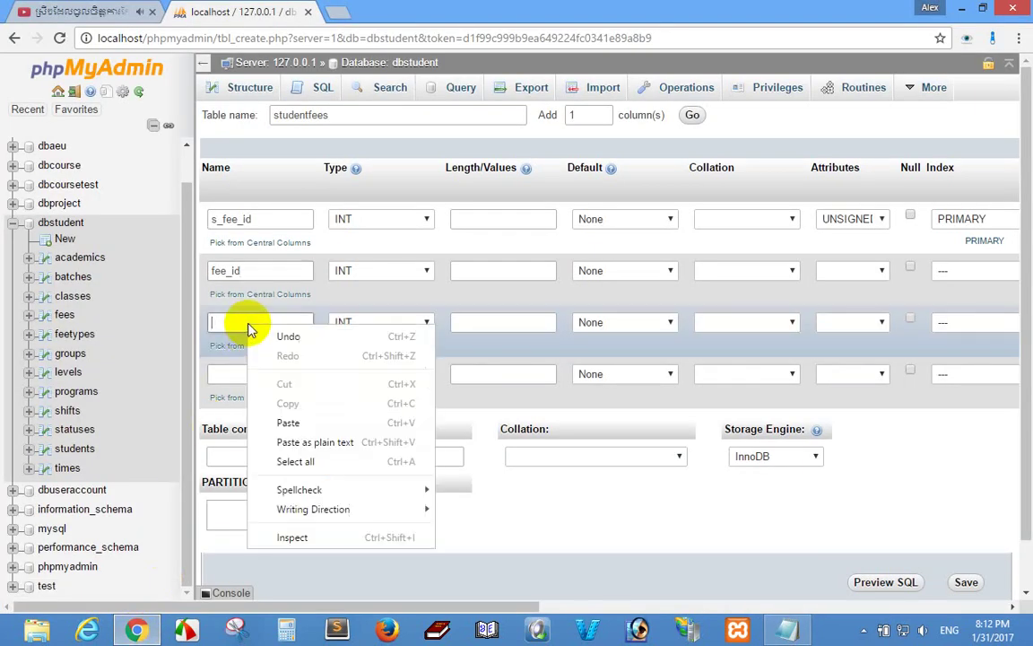
pyautogui.click(289, 423)
# - Copy level_id from the Notepad notes and use it as the fourth column's name in studentfees
pyautogui.click(782, 631)
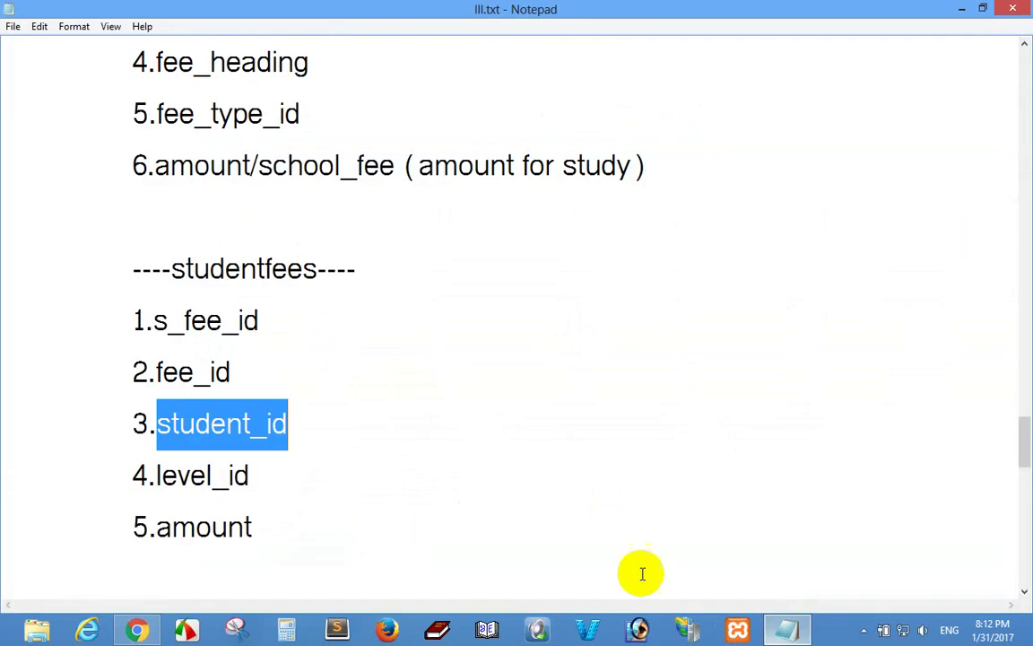
pyautogui.moveTo(157, 474); pyautogui.dragTo(249, 475)
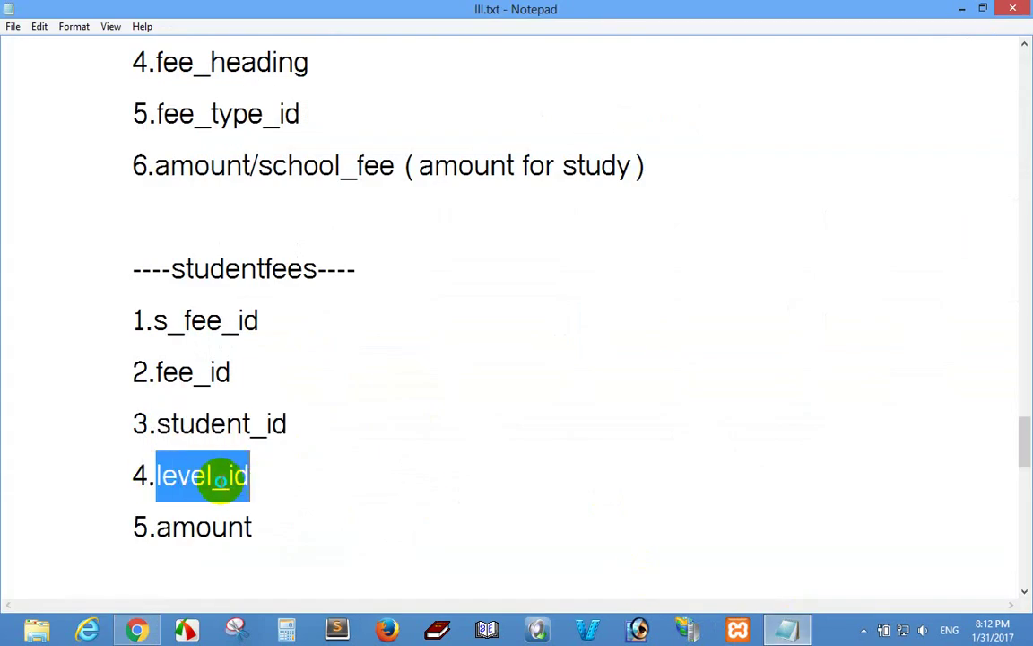
pyautogui.rightClick(220, 479)
pyautogui.click(272, 307)
pyautogui.click(137, 630)
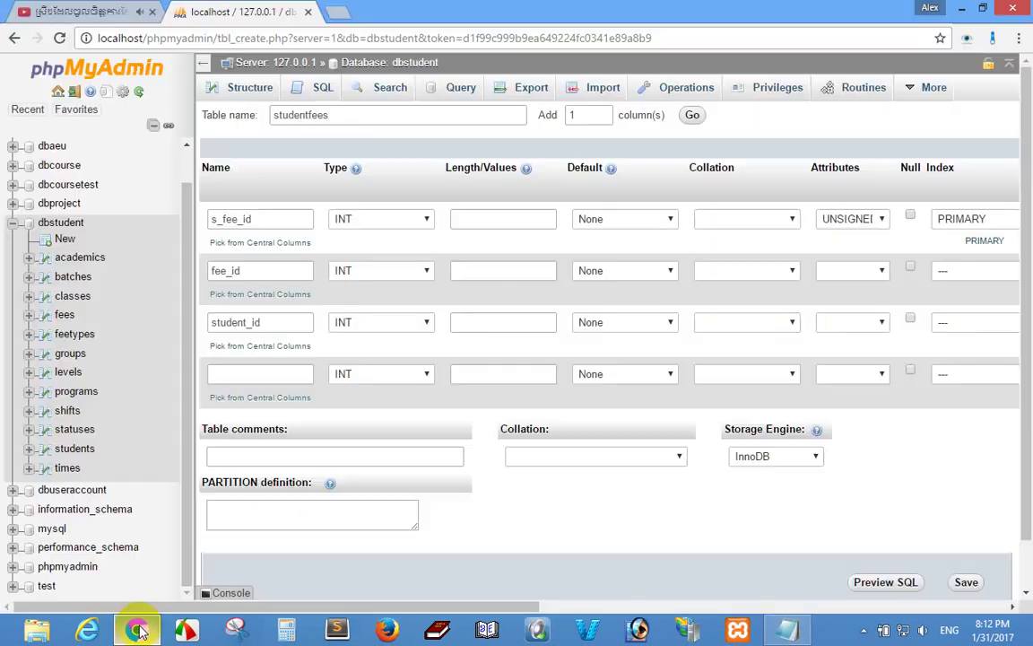
pyautogui.rightClick(251, 375)
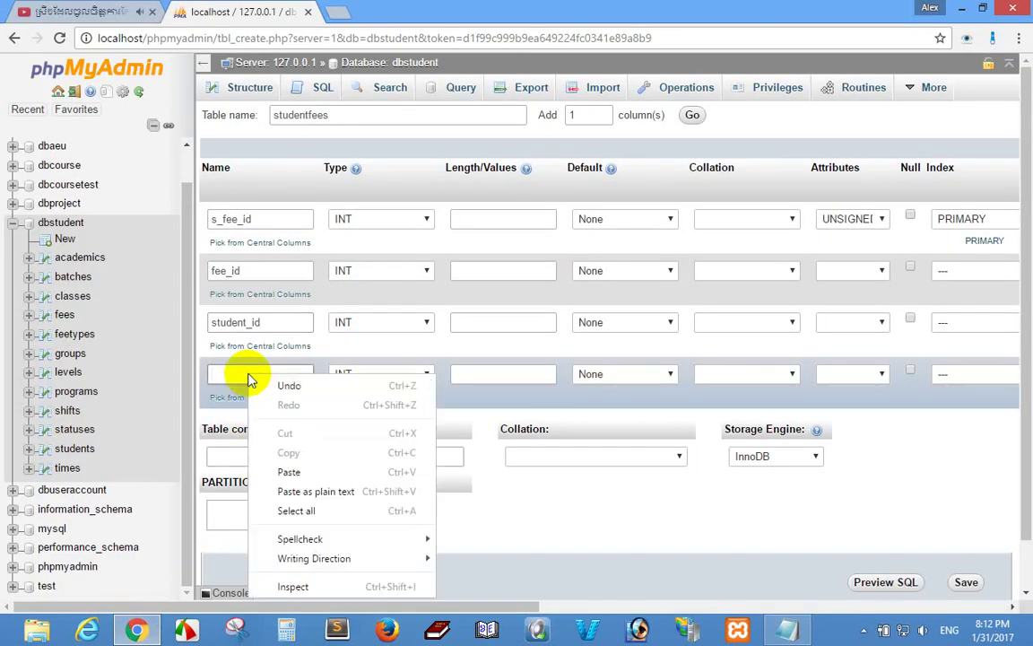
pyautogui.click(289, 471)
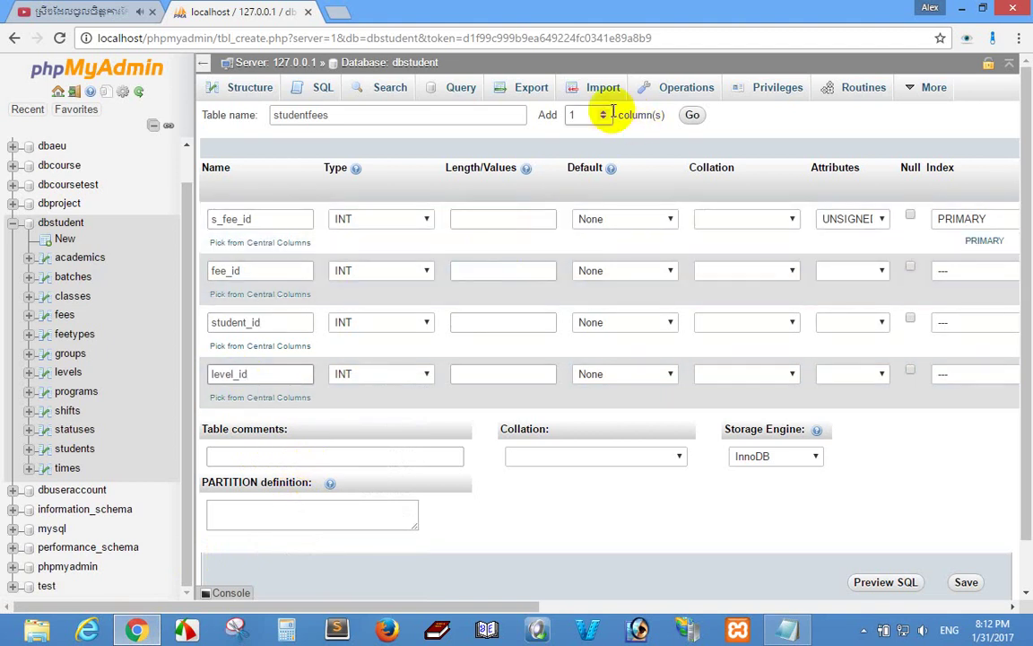
# - Add 3 more column rows to the studentfees table definition
pyautogui.click(604, 113)
pyautogui.click(605, 112)
pyautogui.click(692, 117)
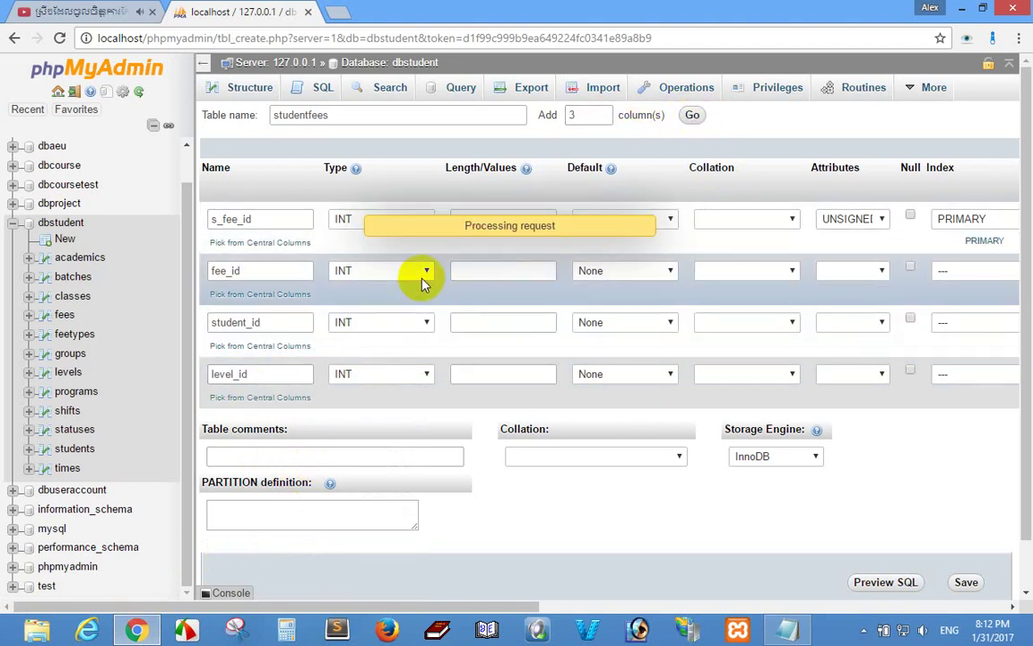
pyautogui.scroll(-3, 335, 277)
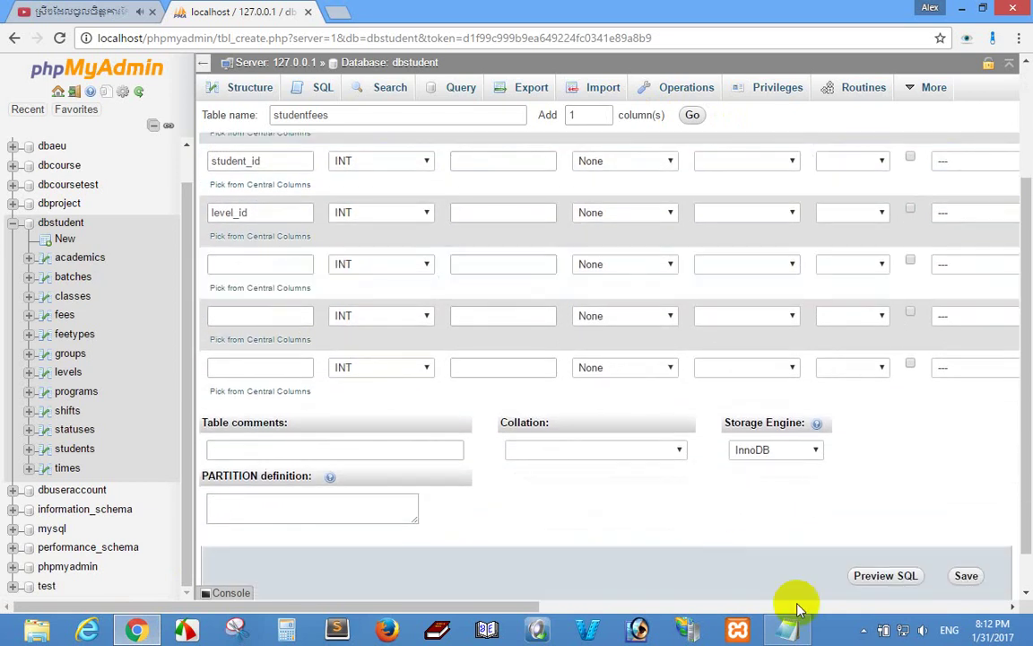
# - In the Notepad notes, append the remark "(student paid for study)" to the amount line under studentfees
pyautogui.click(785, 631)
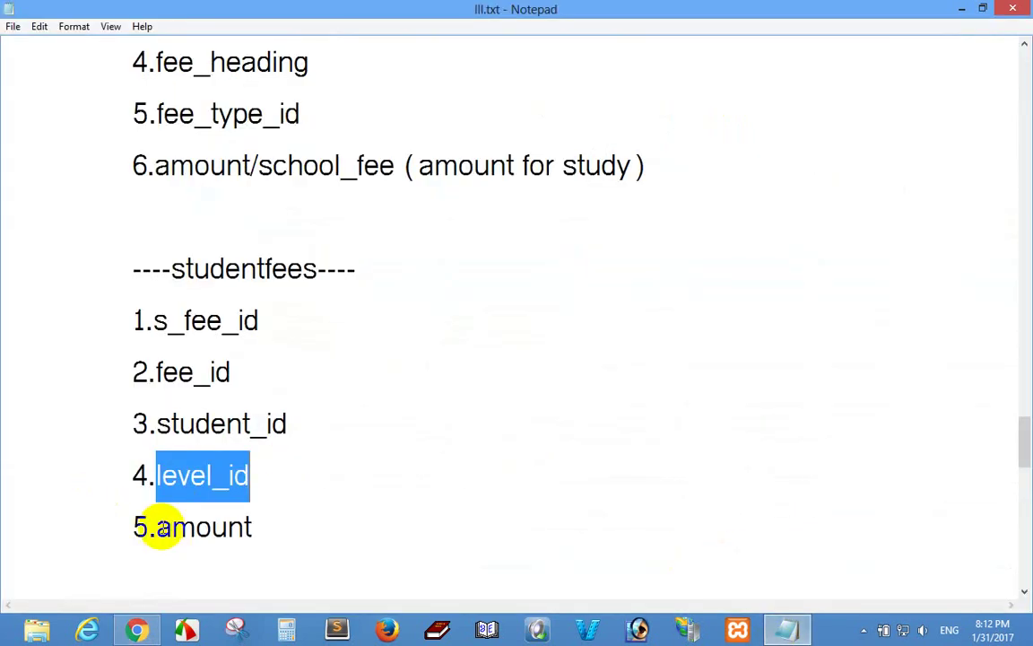
pyautogui.moveTo(158, 528); pyautogui.dragTo(240, 528)
pyautogui.rightClick(207, 526)
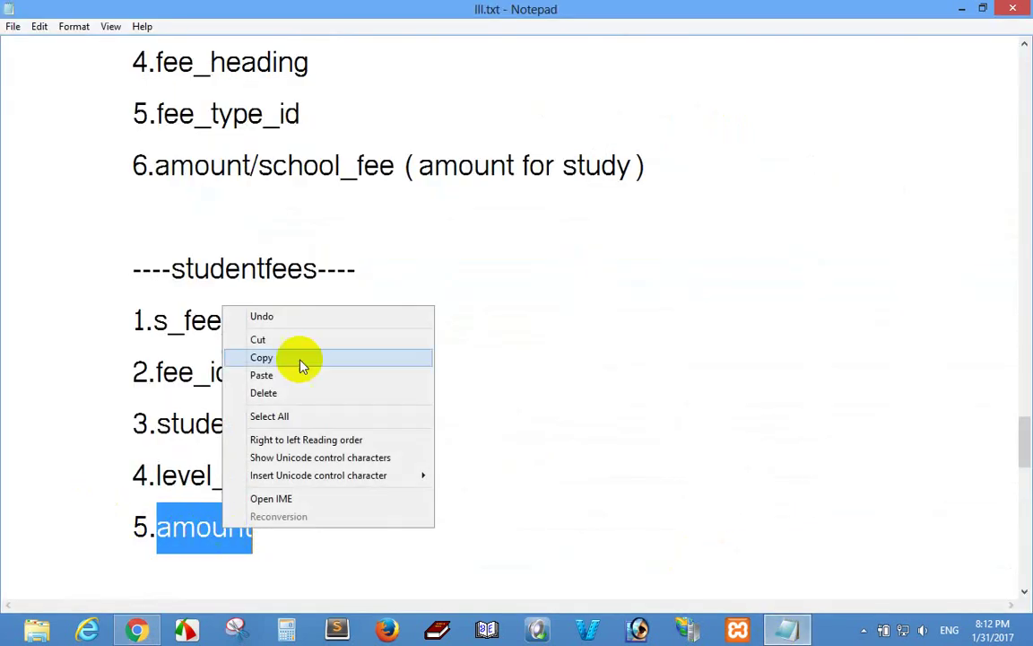
pyautogui.click(289, 357)
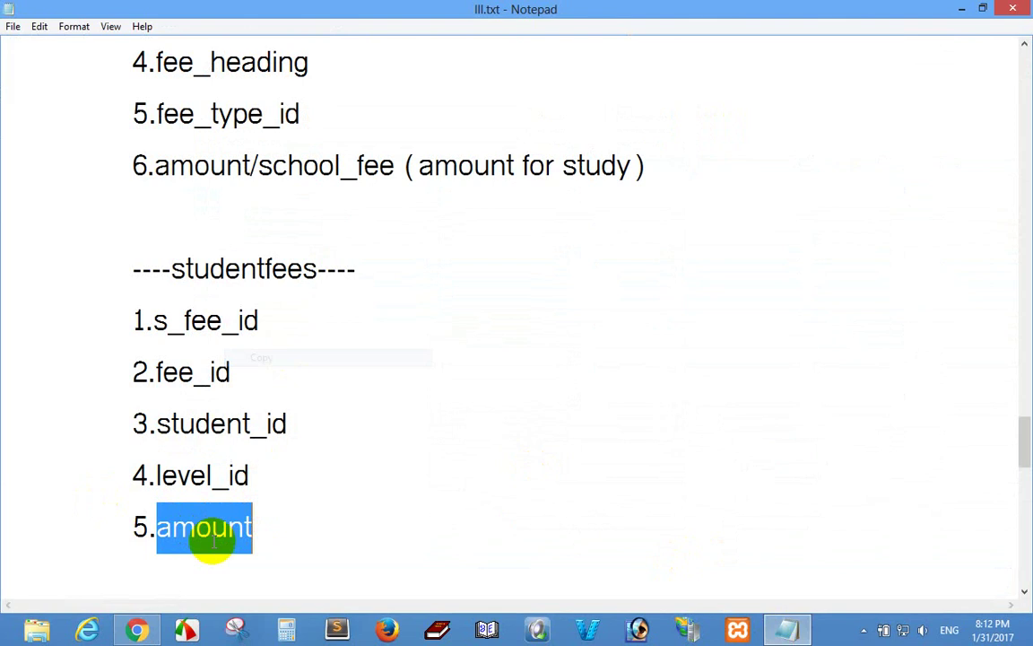
pyautogui.click(284, 528)
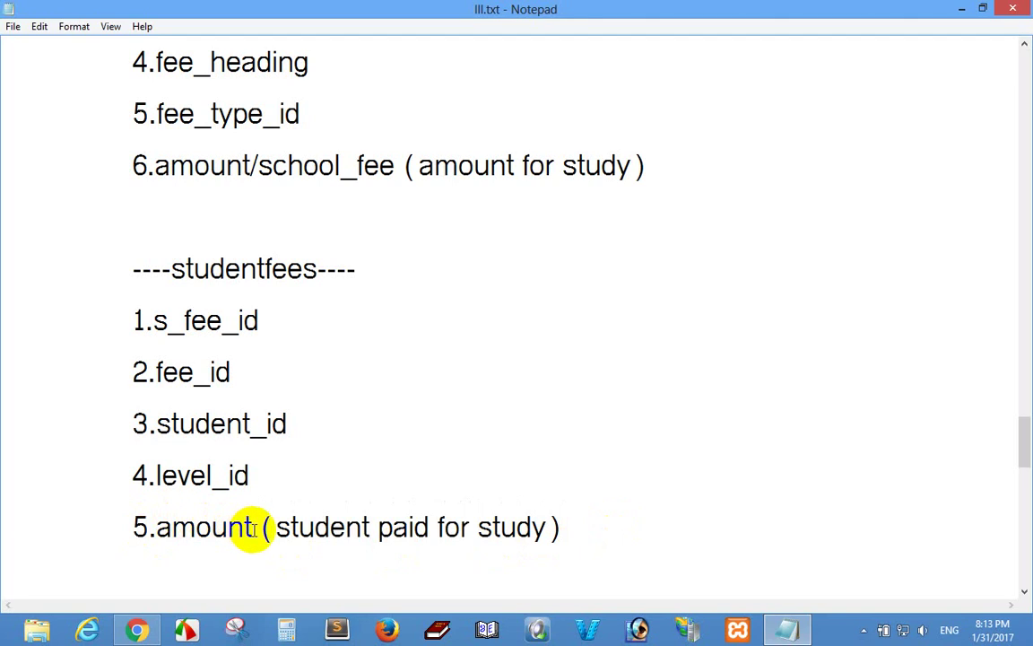
# - Copy amount from the Notepad notes and use it as the fifth column's name in studentfees
pyautogui.moveTo(240, 527); pyautogui.dragTo(160, 529)
pyautogui.rightClick(160, 529)
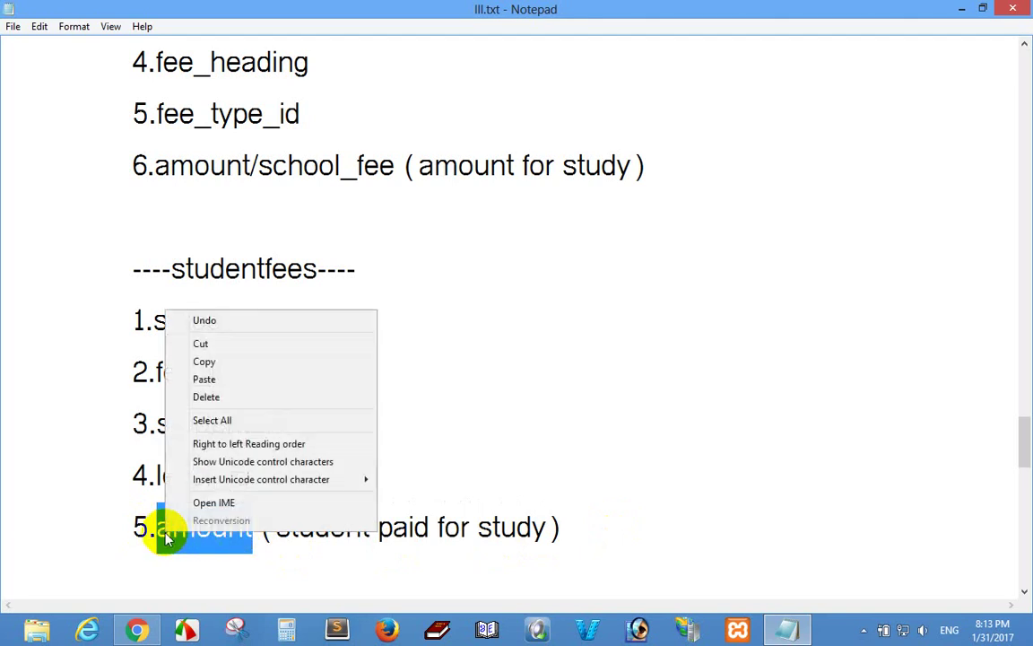
pyautogui.click(230, 362)
pyautogui.click(121, 633)
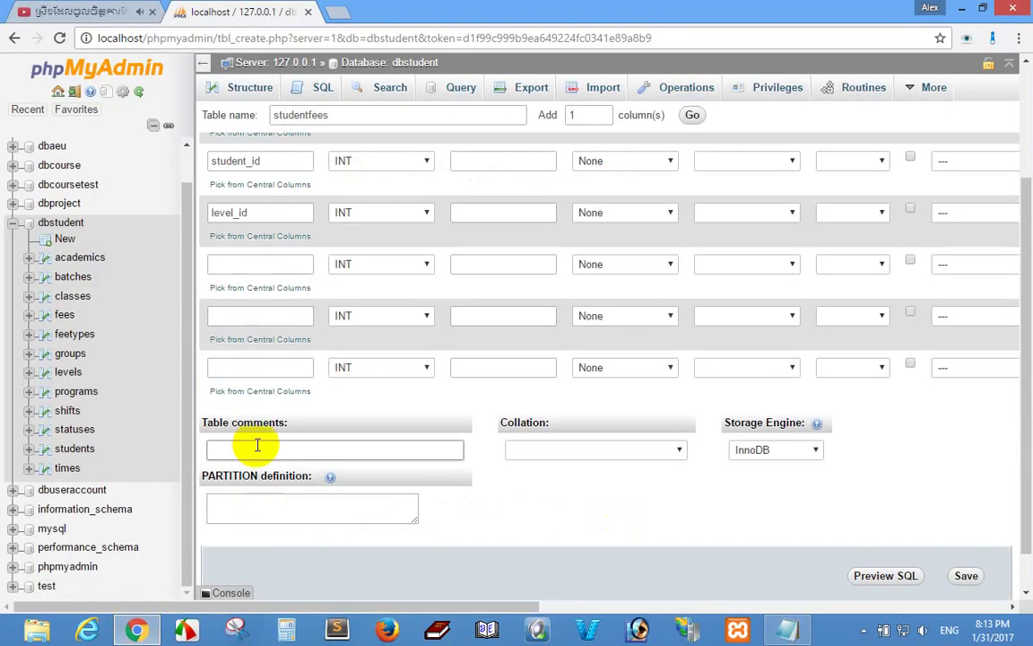
pyautogui.rightClick(251, 269)
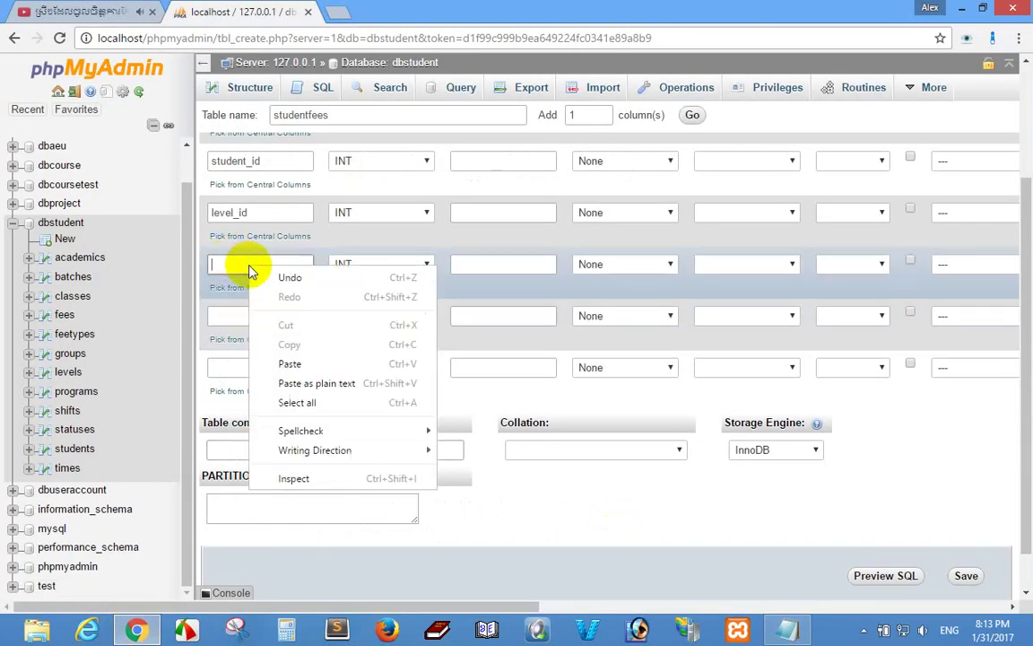
pyautogui.click(289, 363)
# - Set the amount column's data type to FLOAT
pyautogui.click(422, 264)
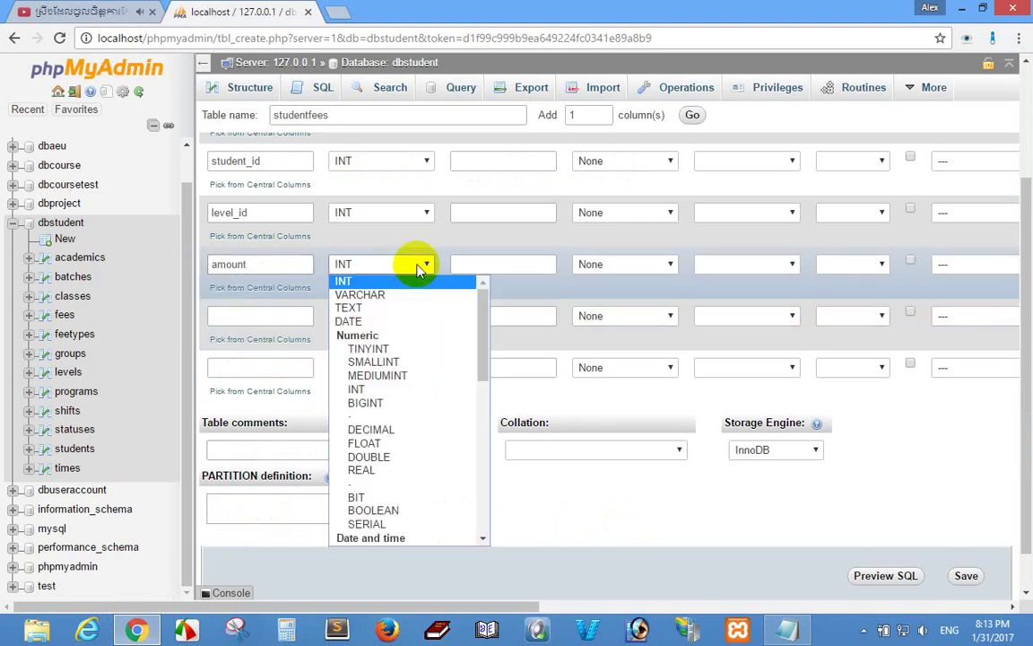
pyautogui.moveTo(482, 310); pyautogui.dragTo(484, 346)
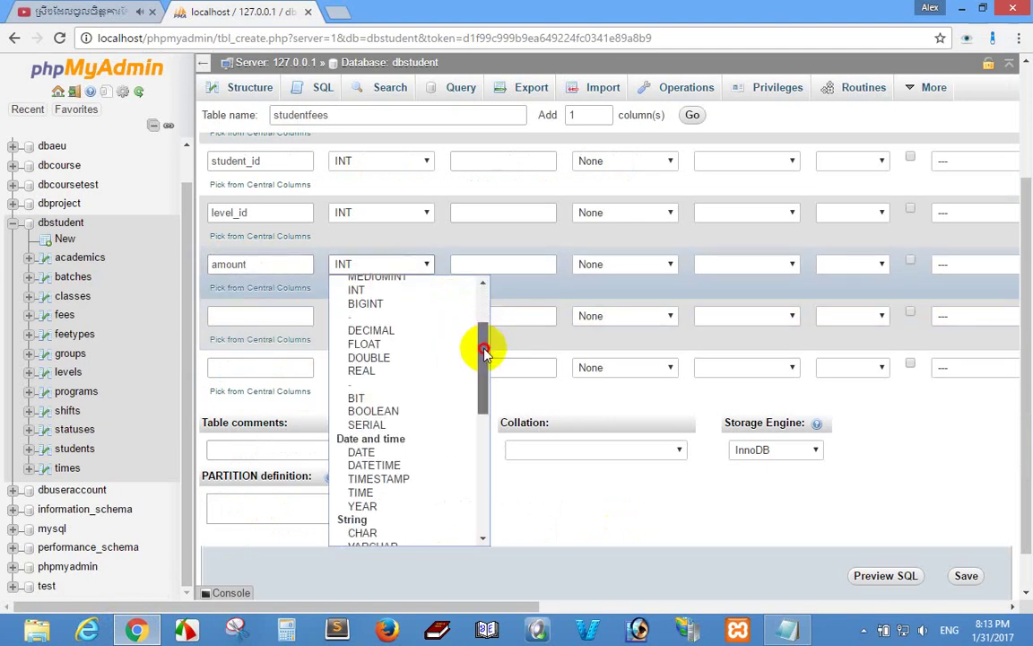
pyautogui.click(411, 341)
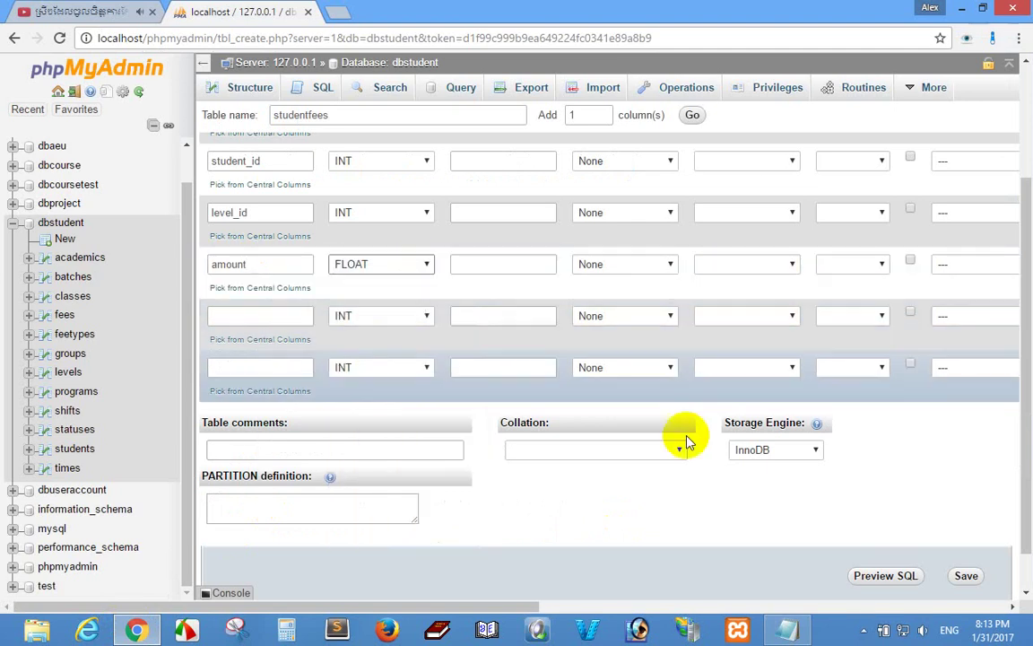
# - Check the studentfees column definitions against the Notepad notes and save the table
pyautogui.click(789, 632)
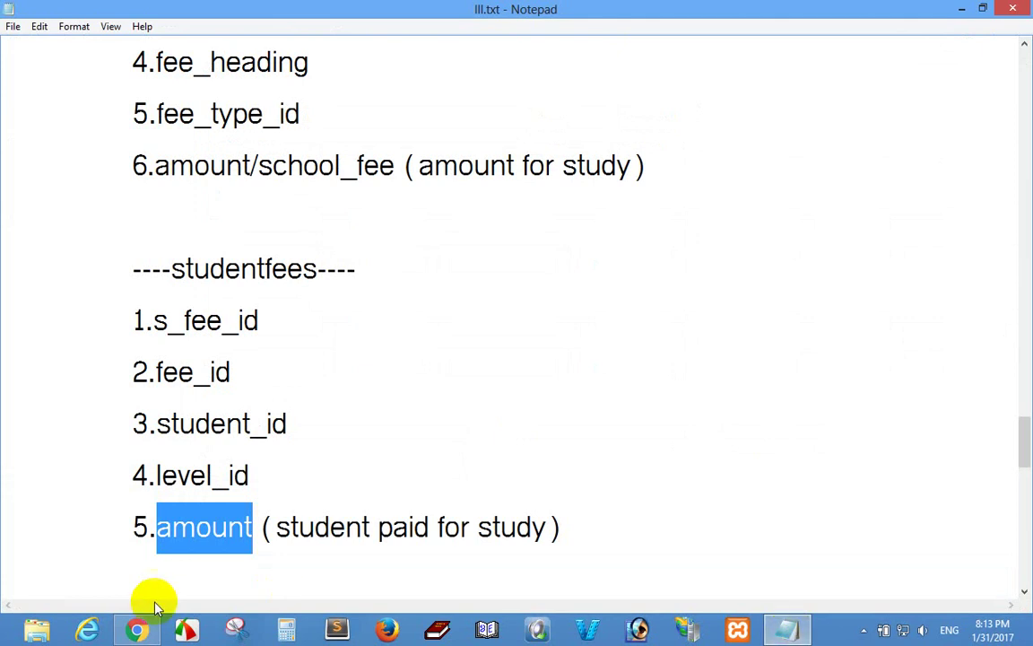
pyautogui.click(137, 630)
pyautogui.scroll(1, 411, 303)
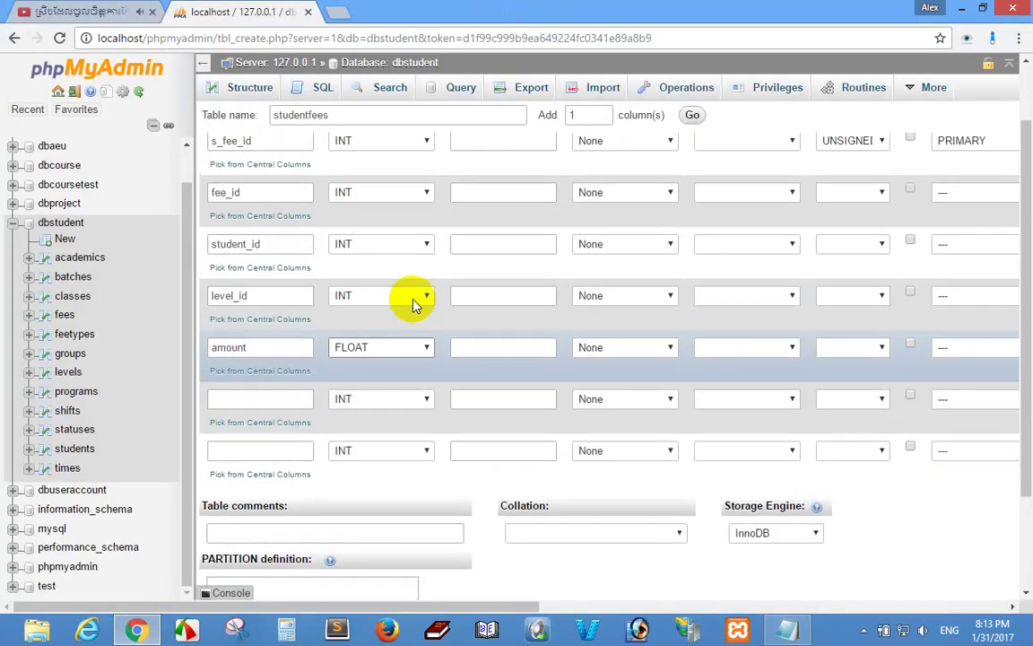
pyautogui.scroll(1, 414, 305)
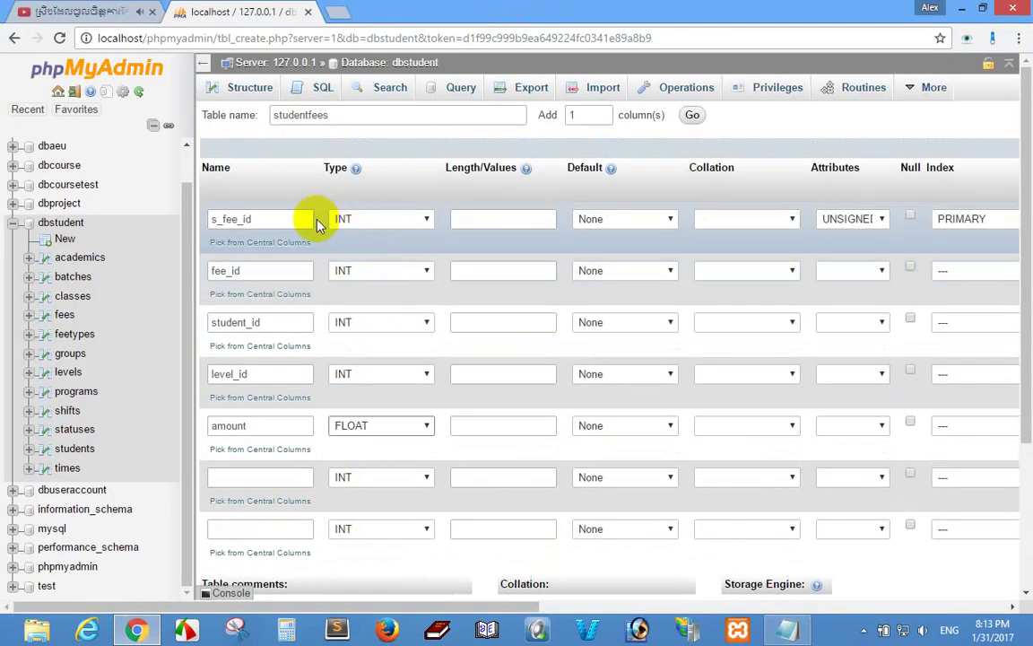
pyautogui.scroll(-1, 359, 260)
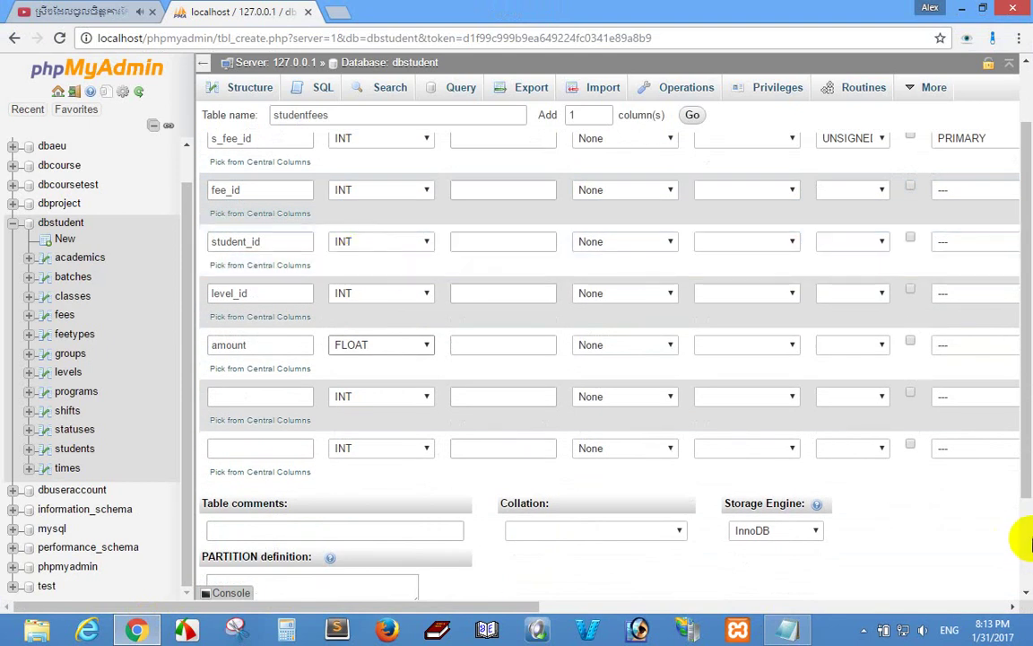
pyautogui.scroll(-2, 1025, 538)
pyautogui.click(954, 534)
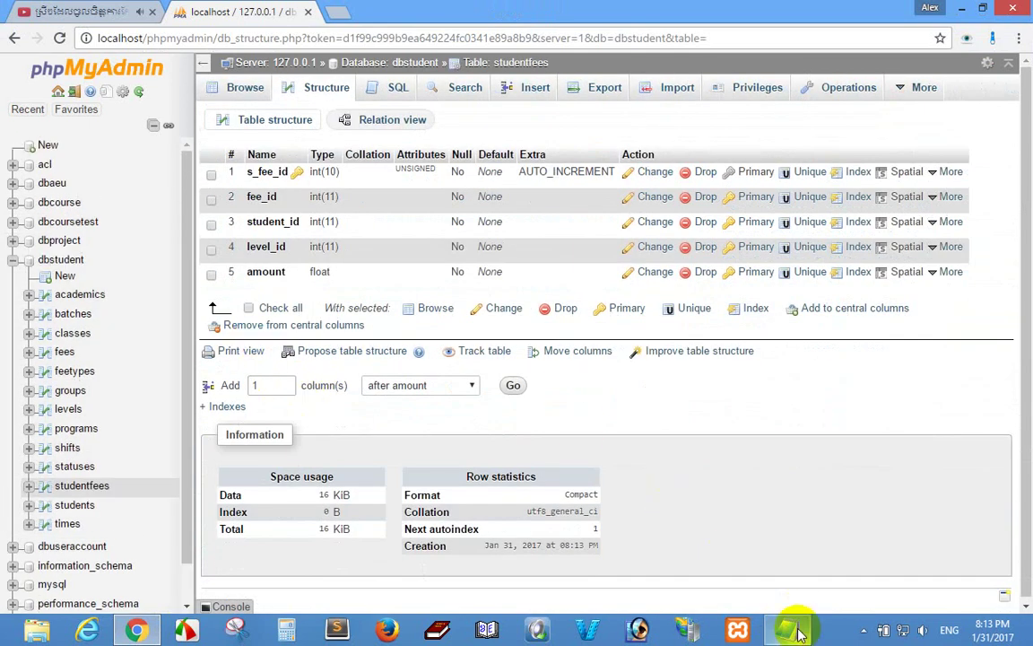
# - Copy transactions from the Notepad notes and use it as the name of a new table in the dbstudent database
pyautogui.click(789, 630)
pyautogui.scroll(-2, 441, 430)
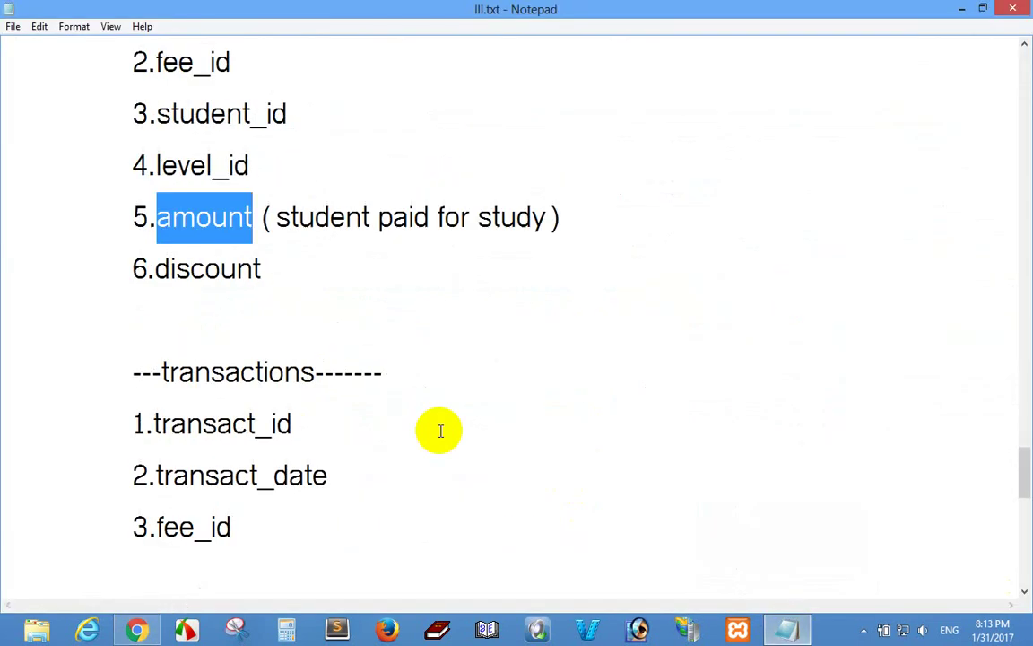
pyautogui.scroll(-1, 440, 430)
pyautogui.click(162, 218)
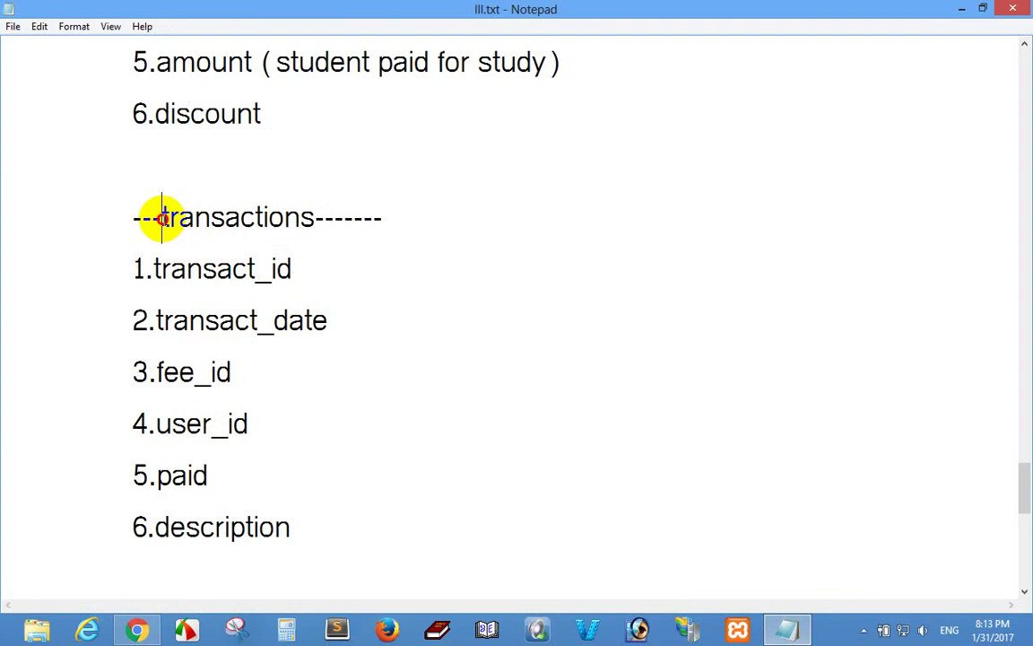
pyautogui.moveTo(162, 218); pyautogui.dragTo(303, 217)
pyautogui.rightClick(272, 222)
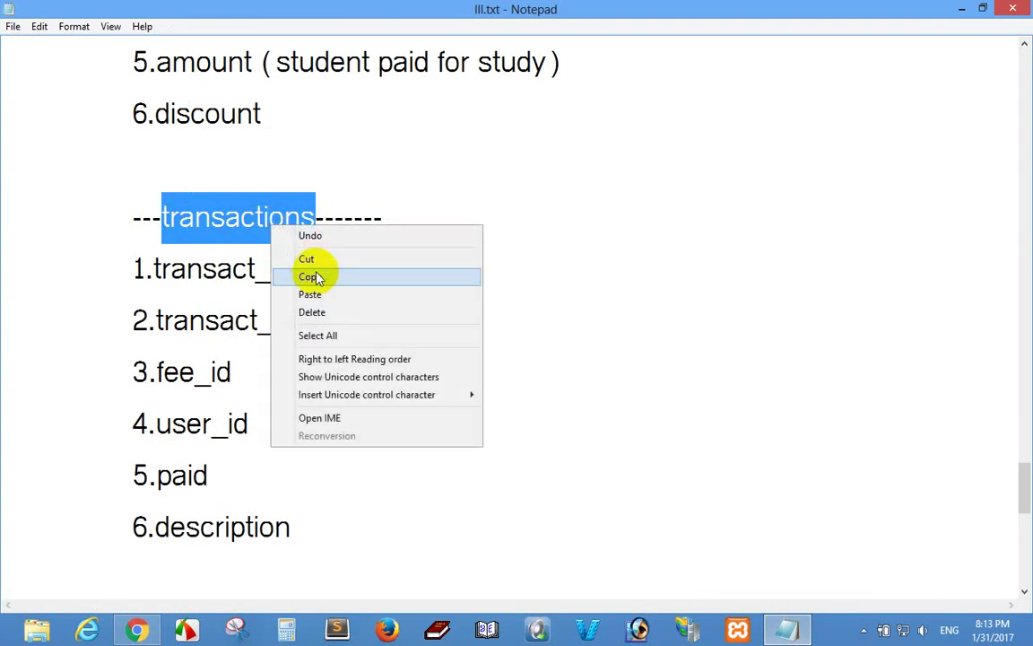
pyautogui.click(318, 276)
pyautogui.click(136, 631)
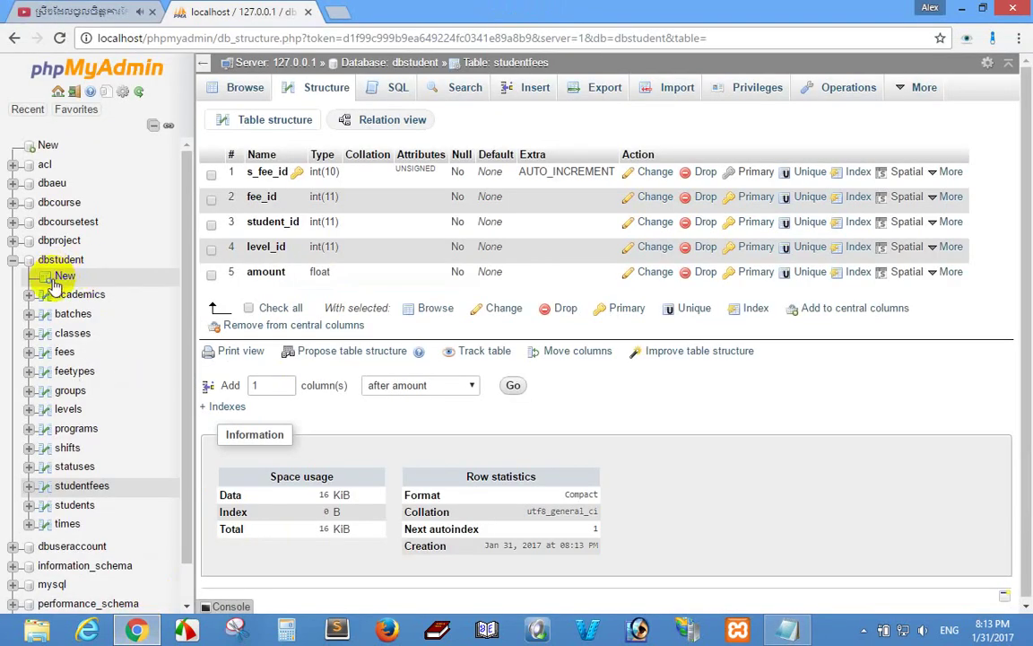
pyautogui.click(65, 279)
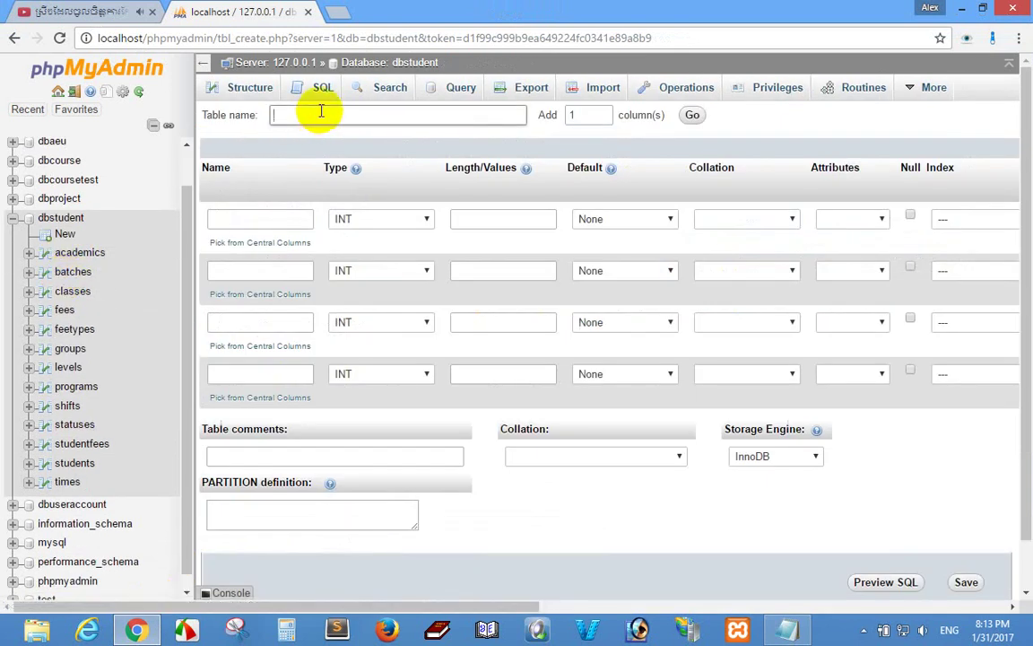
pyautogui.rightClick(321, 123)
pyautogui.click(361, 209)
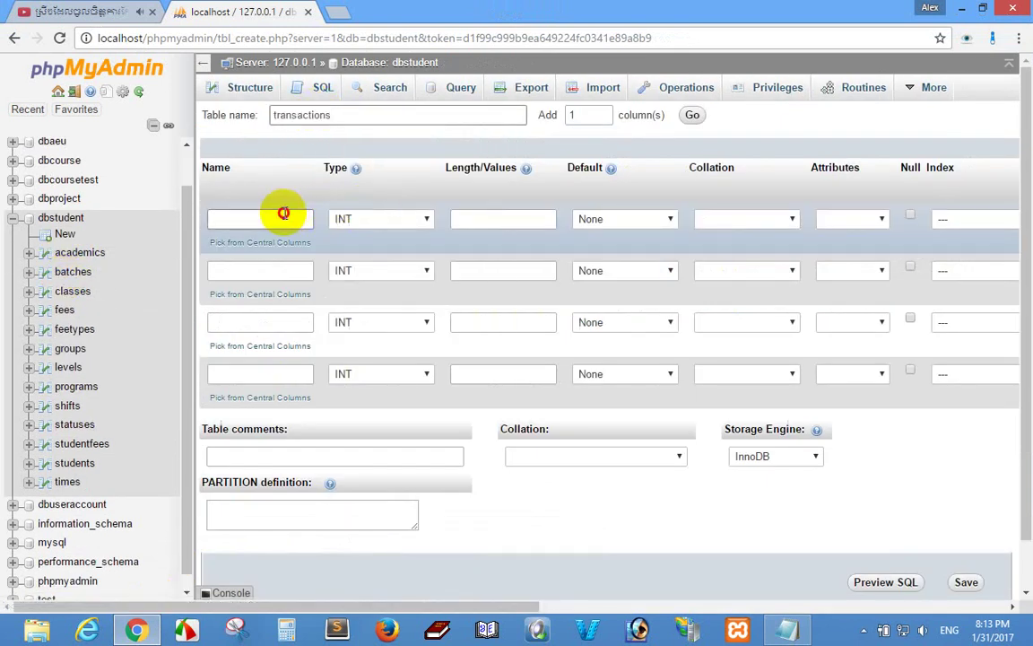
# - Copy transact_id from the Notepad notes and use it as the first column's name in the transactions table
pyautogui.click(281, 216)
pyautogui.click(787, 628)
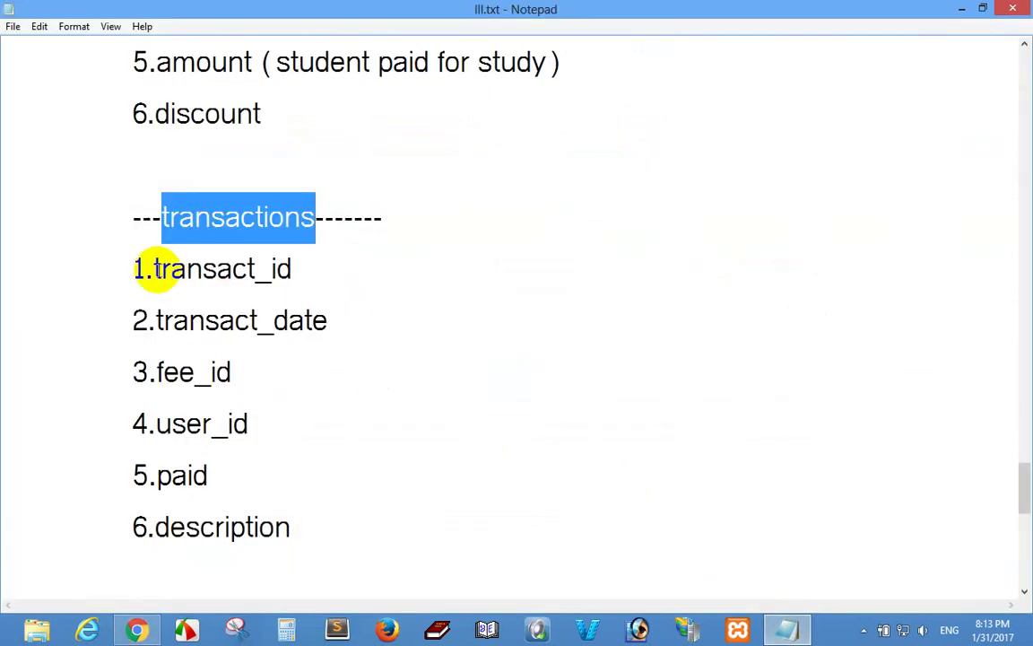
pyautogui.moveTo(162, 269); pyautogui.dragTo(299, 269)
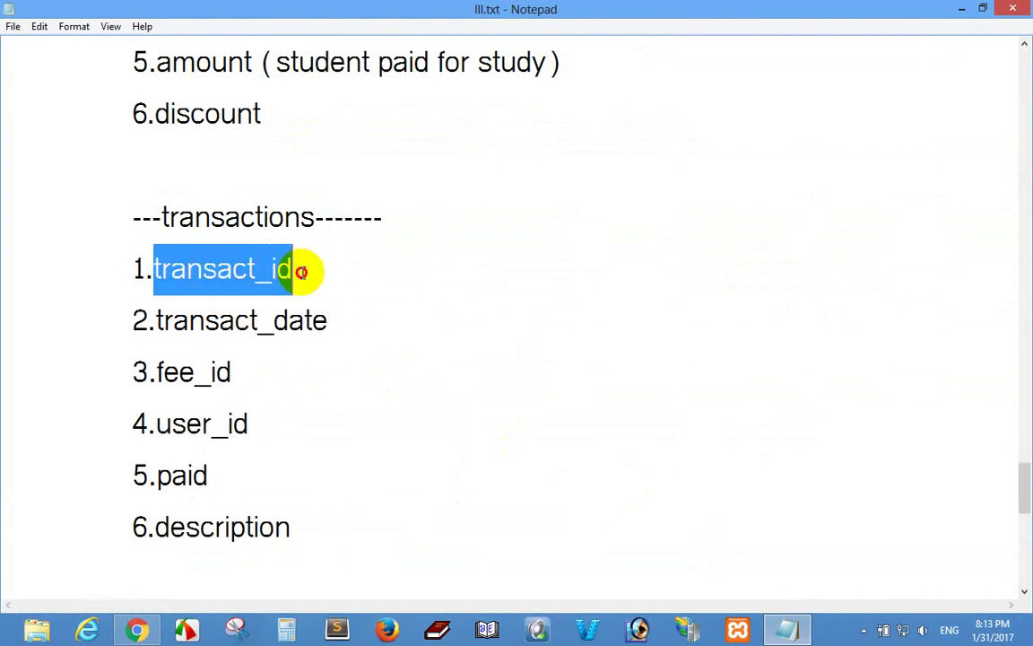
pyautogui.rightClick(267, 273)
pyautogui.click(305, 323)
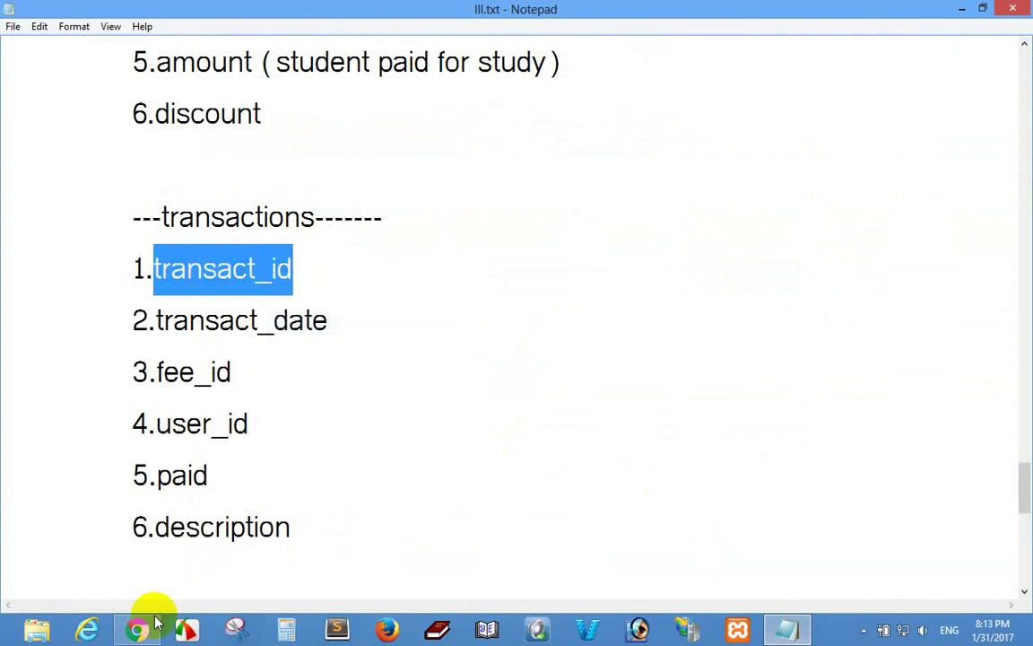
pyautogui.click(144, 626)
pyautogui.click(248, 219)
pyautogui.rightClick(267, 219)
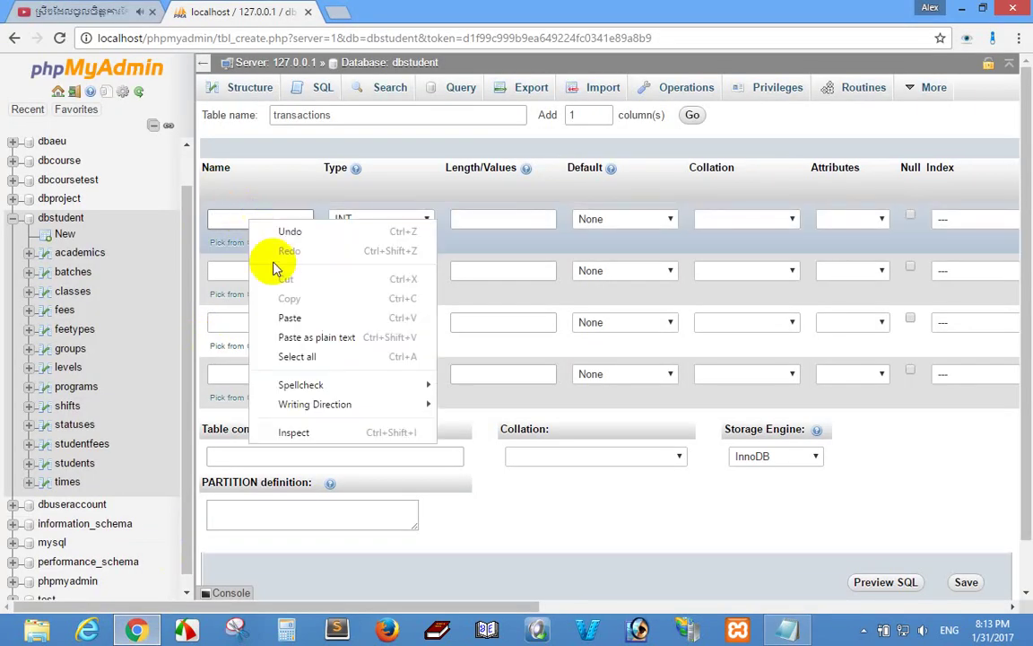
pyautogui.click(286, 320)
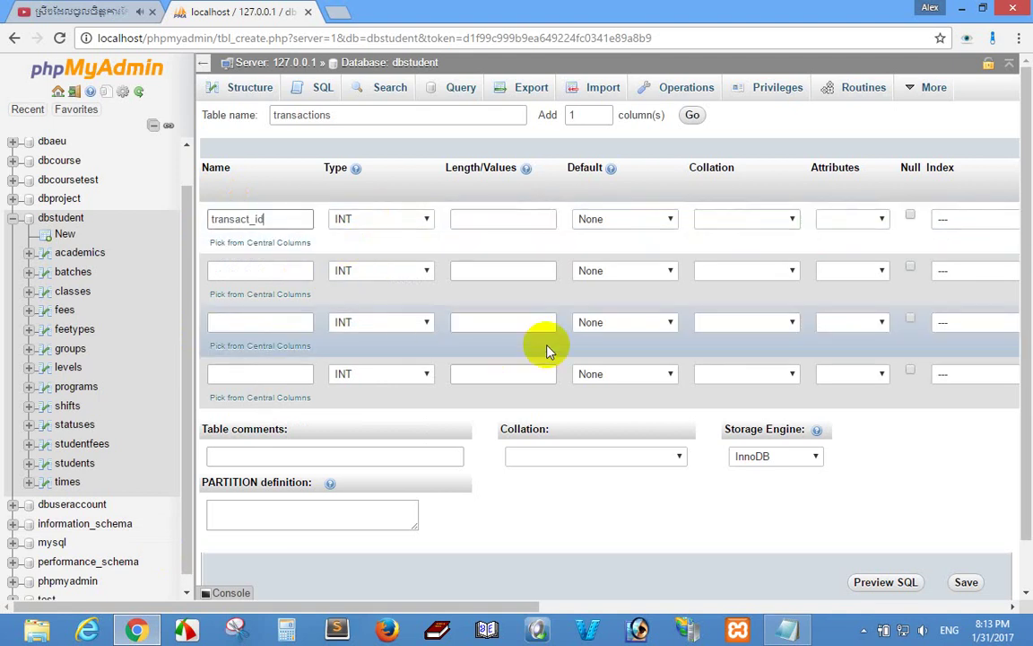
# - Add a PRIMARY index on the transact_id column
pyautogui.click(992, 219)
pyautogui.click(956, 240)
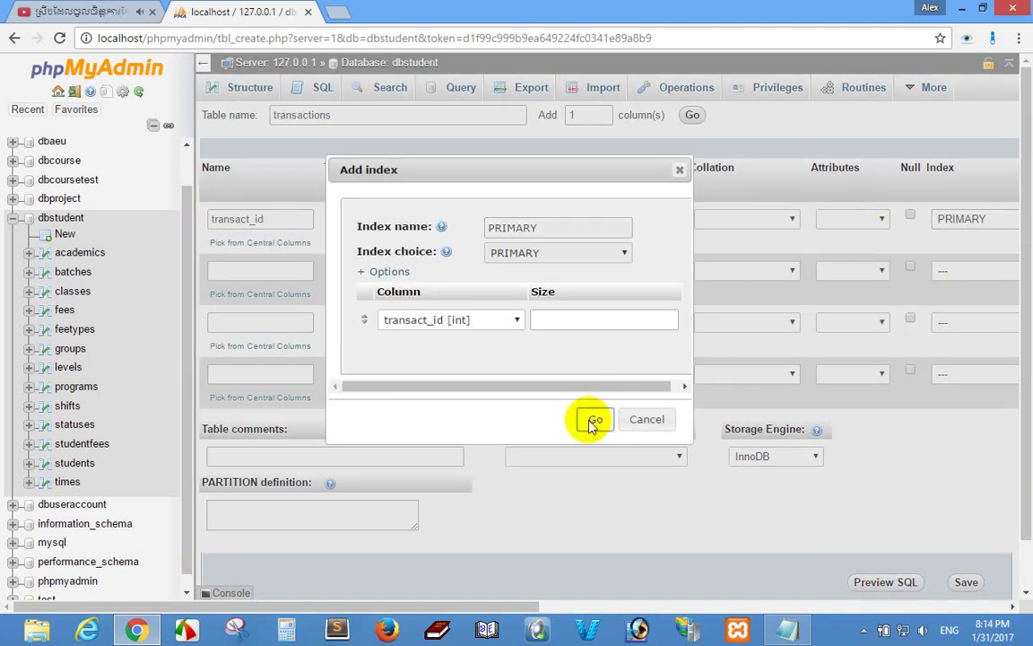
pyautogui.click(593, 418)
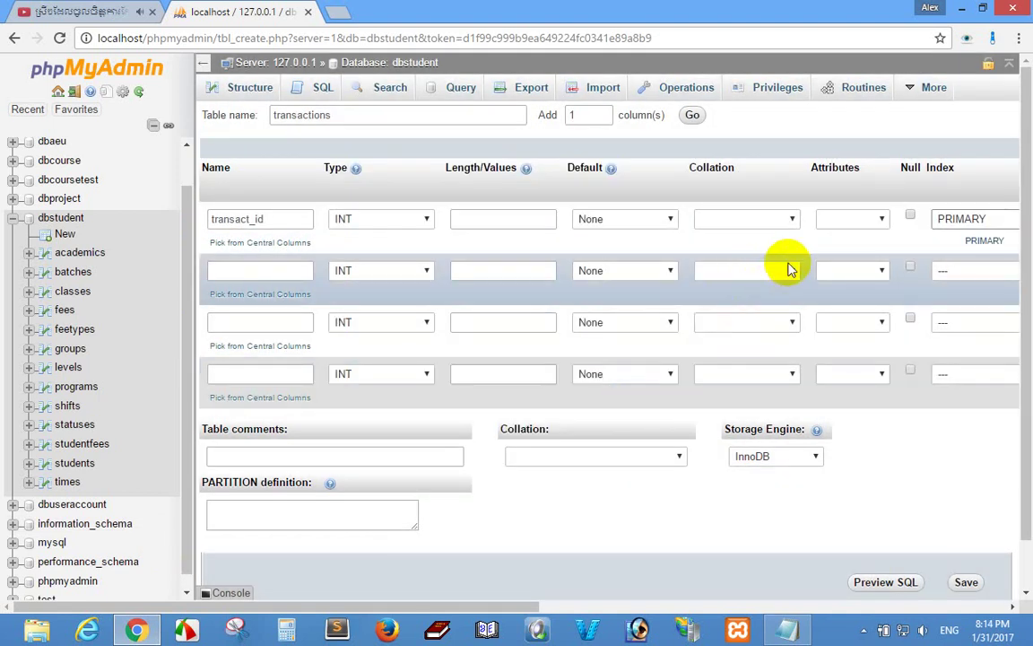
# - Set the transact_id column's attribute to UNSIGNED and enable auto-increment for it
pyautogui.click(844, 221)
pyautogui.click(845, 254)
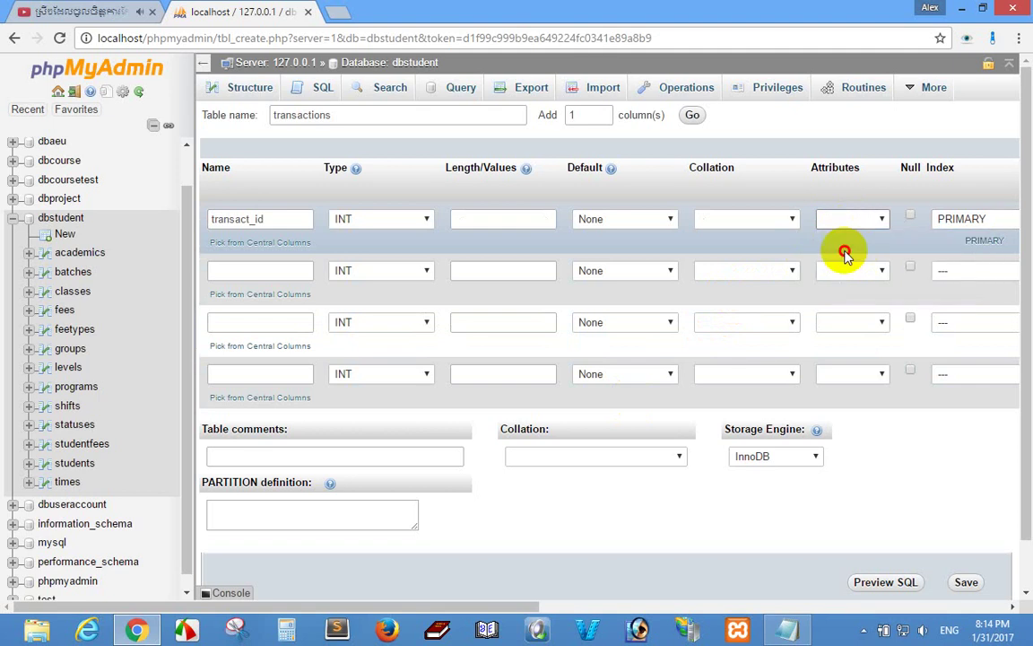
pyautogui.click(852, 222)
pyautogui.click(839, 263)
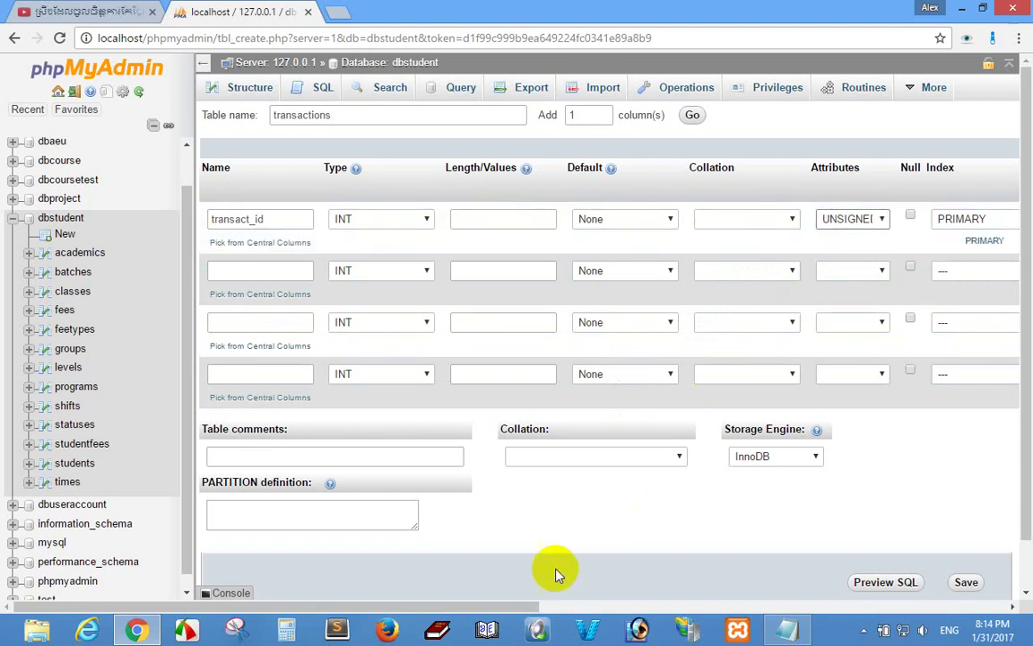
pyautogui.moveTo(500, 613); pyautogui.dragTo(254, 596)
pyautogui.click(860, 217)
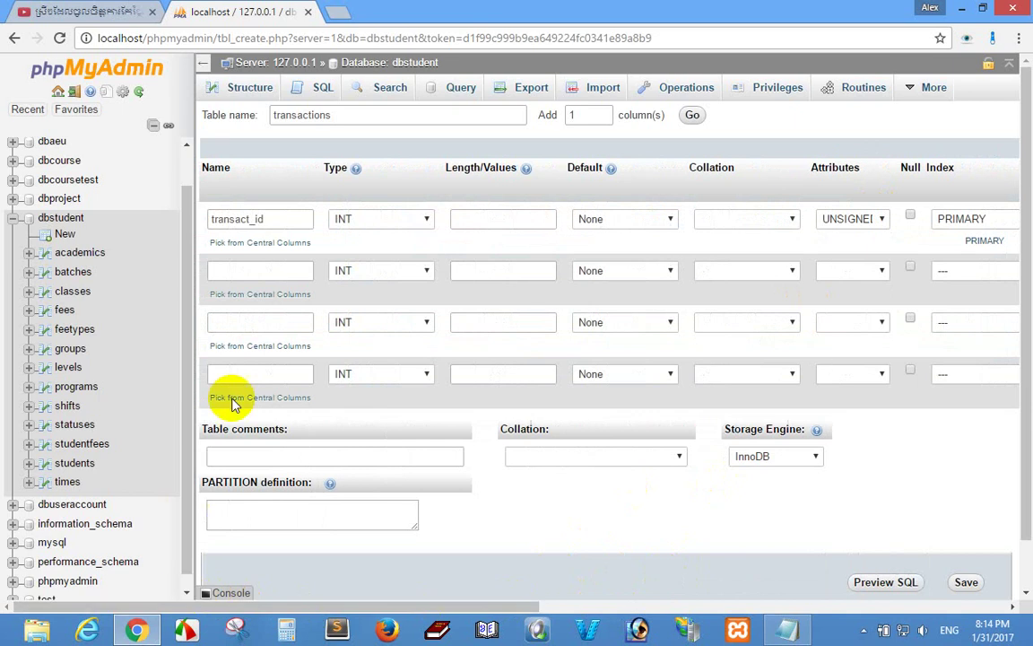
# - Copy transact_date from the Notepad notes and use it as the second column's name in transactions
pyautogui.click(787, 631)
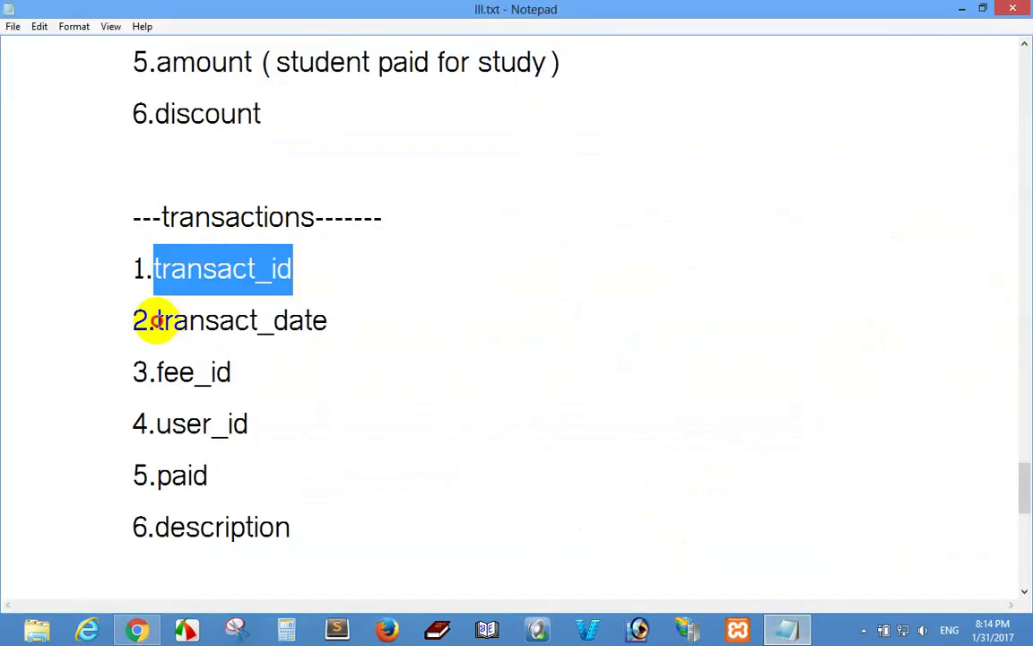
pyautogui.moveTo(154, 321); pyautogui.dragTo(339, 320)
pyautogui.rightClick(299, 320)
pyautogui.click(348, 376)
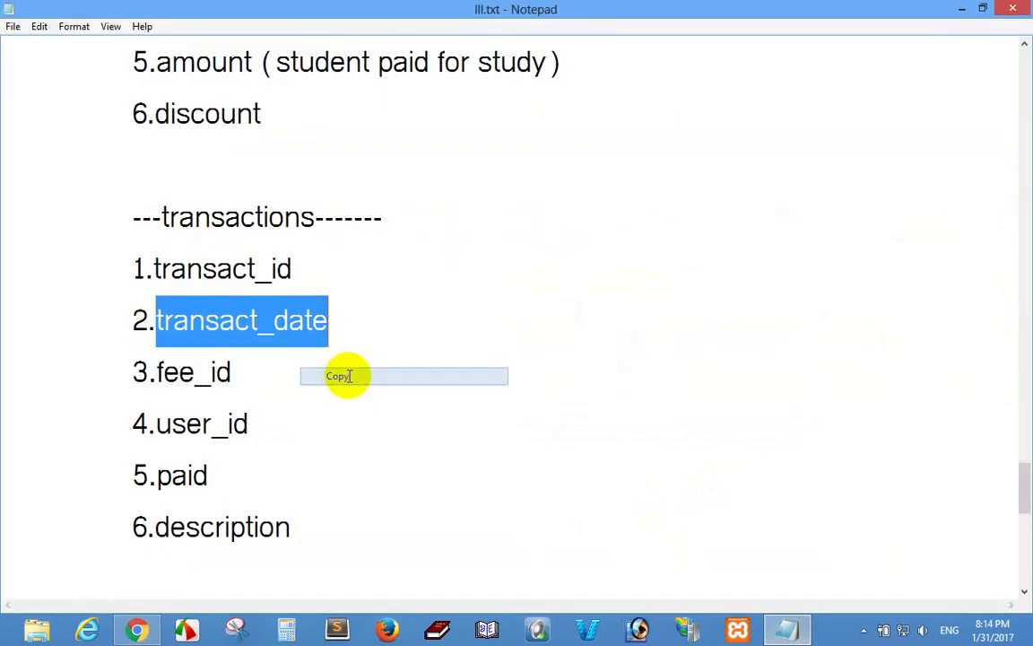
pyautogui.click(136, 631)
pyautogui.rightClick(251, 275)
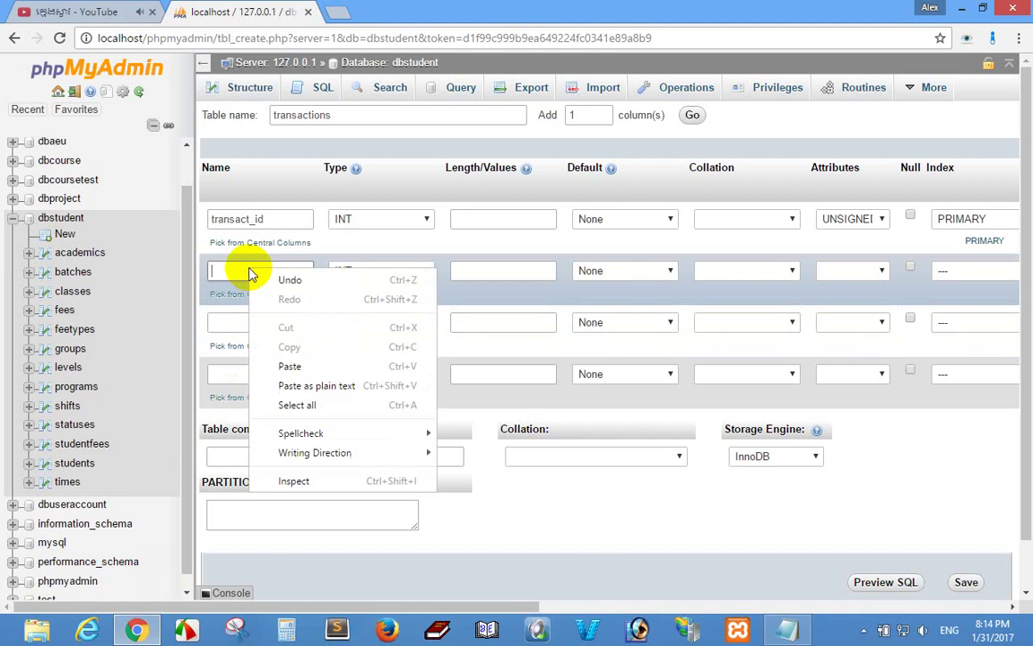
pyautogui.click(289, 366)
# - Set the transact_date column's data type to DATETIME
pyautogui.click(370, 270)
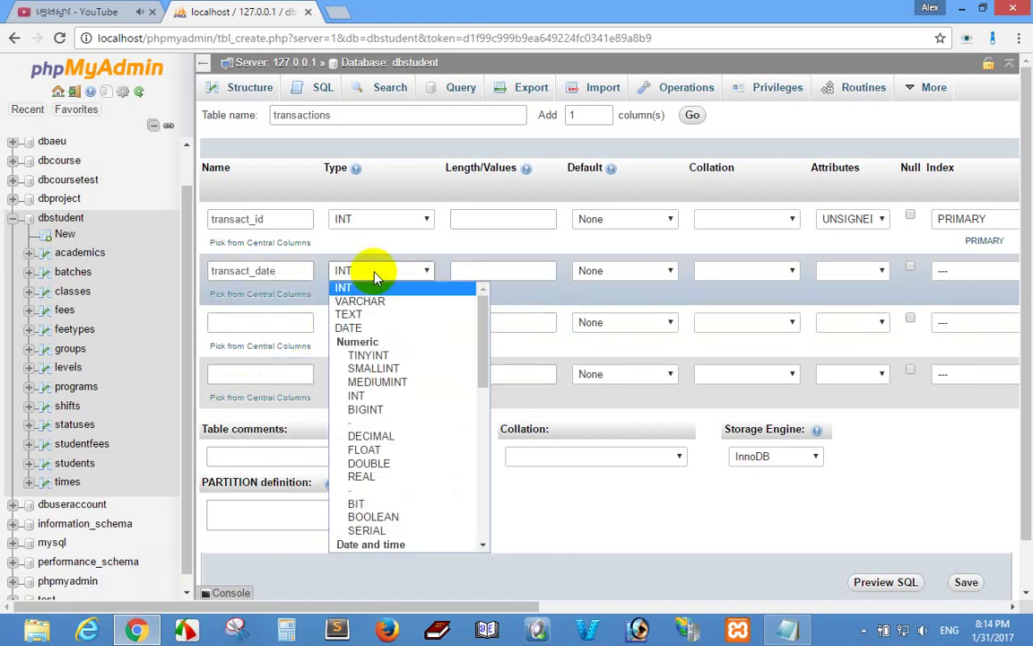
pyautogui.moveTo(484, 323); pyautogui.dragTo(477, 369)
pyautogui.click(408, 423)
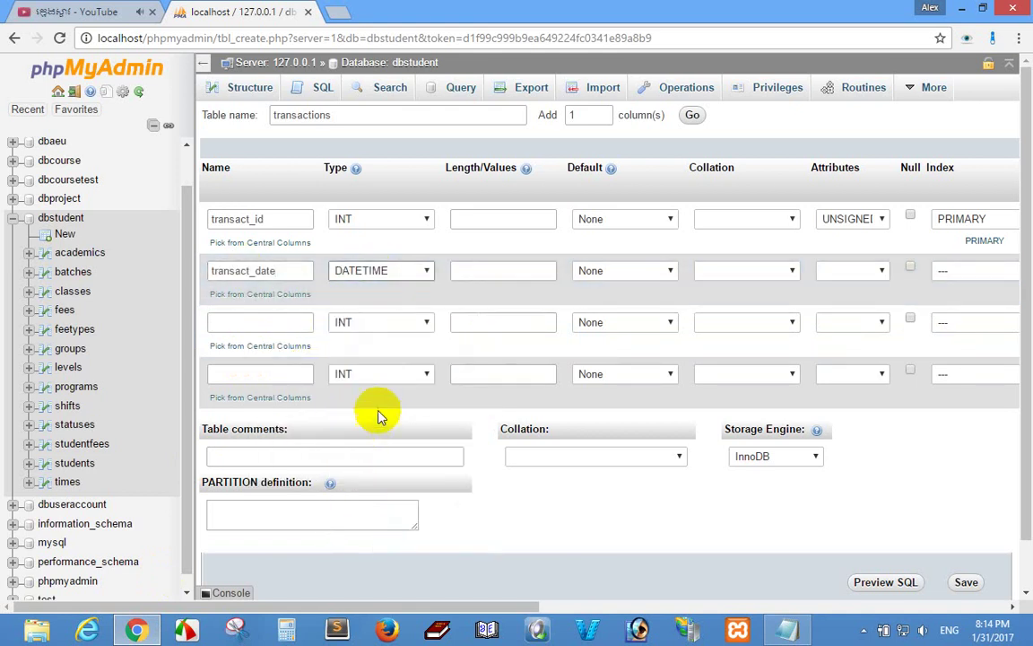
# - Copy fee_id from the Notepad notes and use it as the third column's name in transactions
pyautogui.click(788, 630)
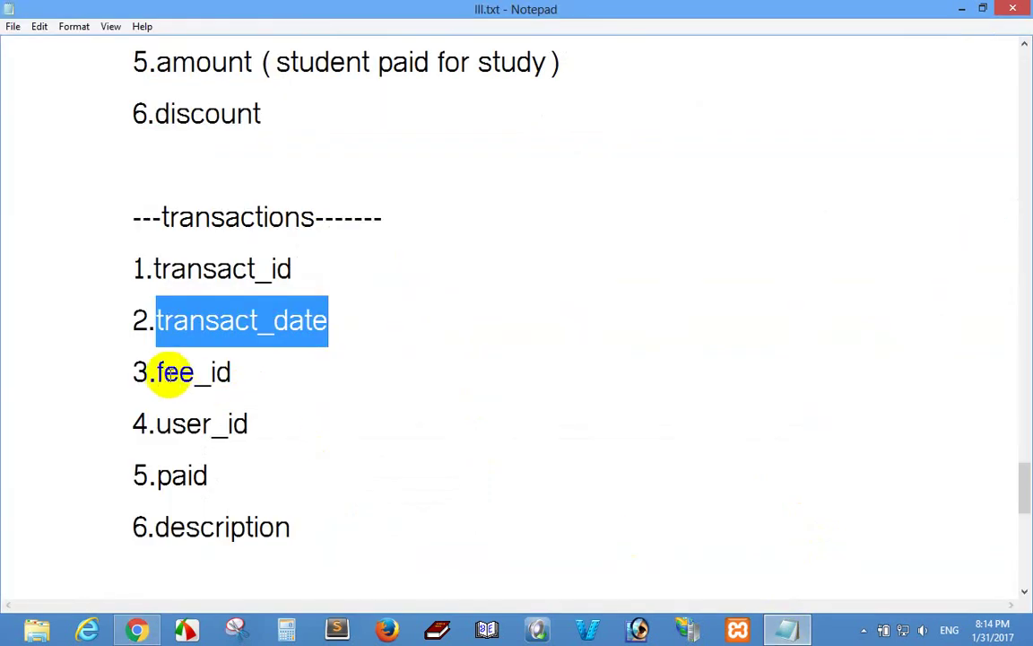
pyautogui.moveTo(156, 371); pyautogui.dragTo(240, 375)
pyautogui.rightClick(215, 375)
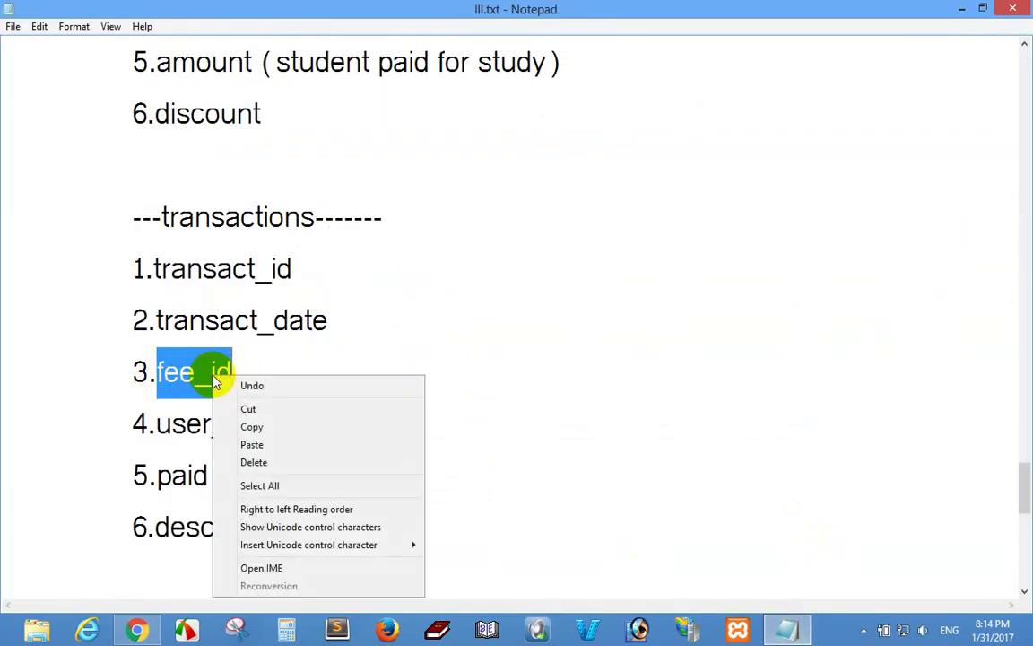
pyautogui.click(260, 424)
pyautogui.click(139, 630)
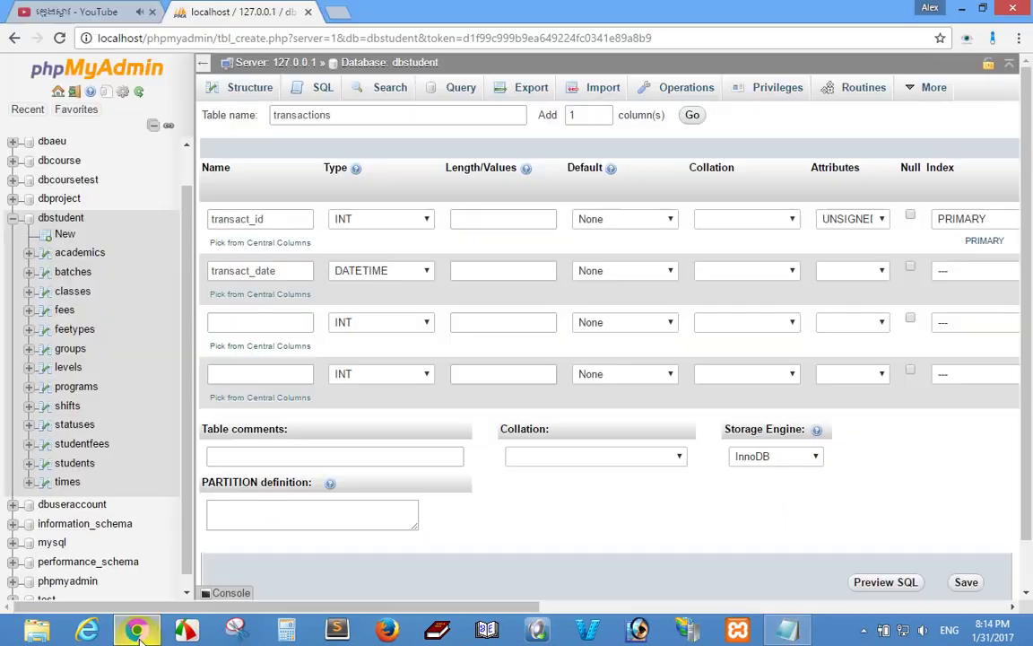
pyautogui.rightClick(252, 325)
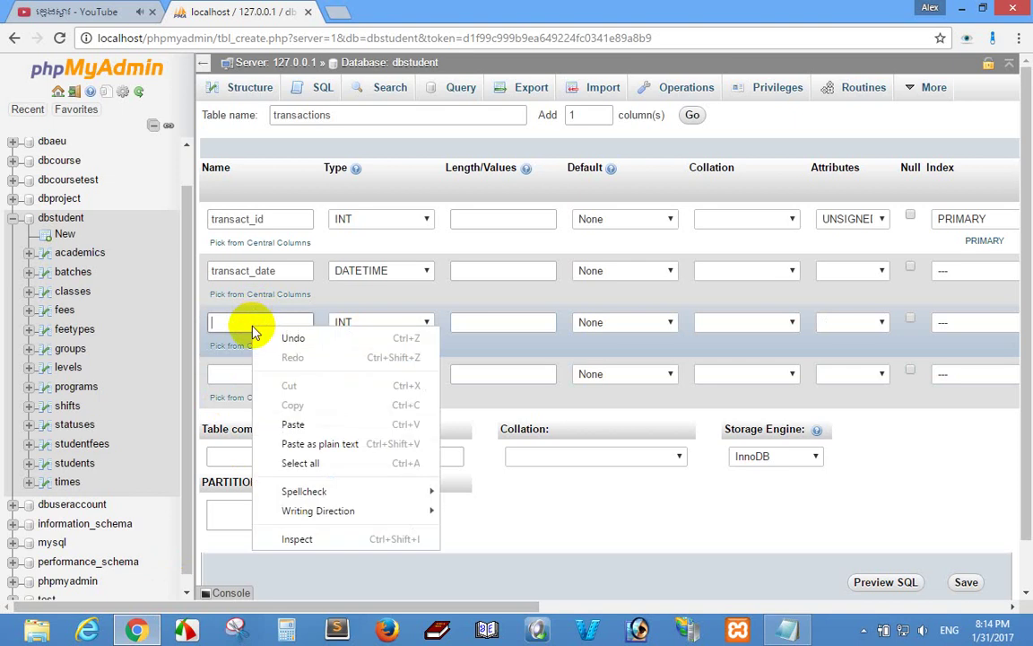
pyautogui.click(296, 422)
# - Copy user_id from the Notepad notes and use it as the fourth column's name in transactions
pyautogui.click(786, 630)
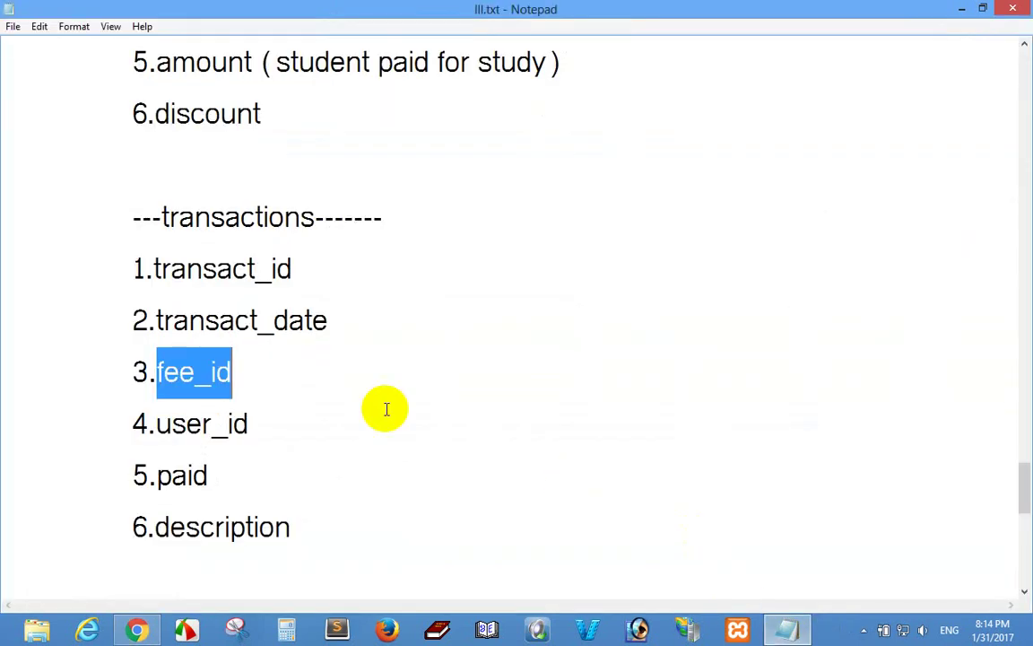
pyautogui.moveTo(157, 426); pyautogui.dragTo(266, 426)
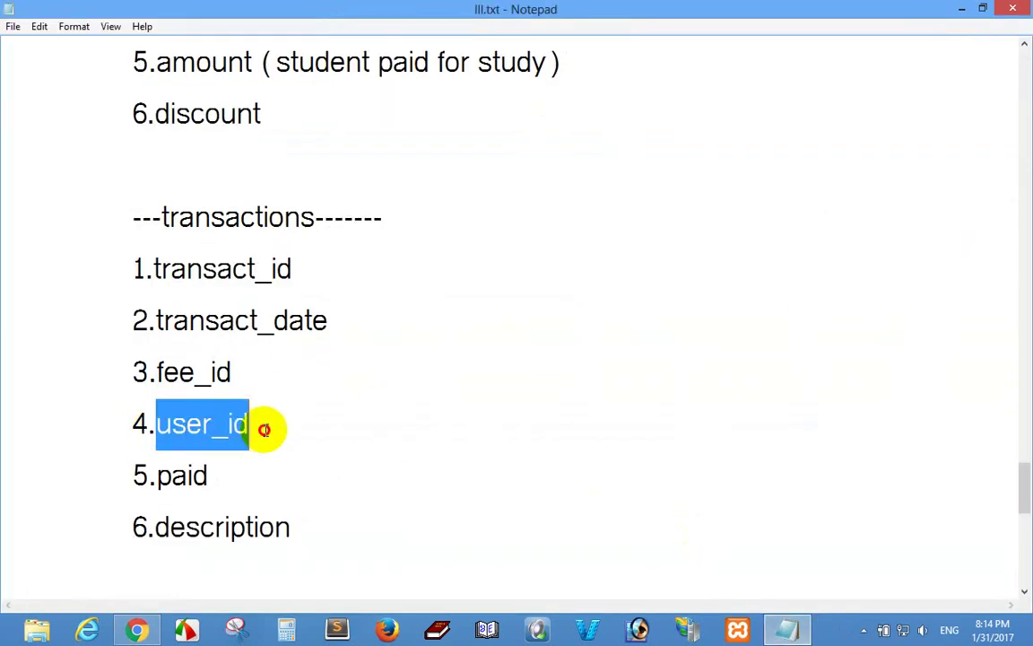
pyautogui.rightClick(231, 430)
pyautogui.click(267, 266)
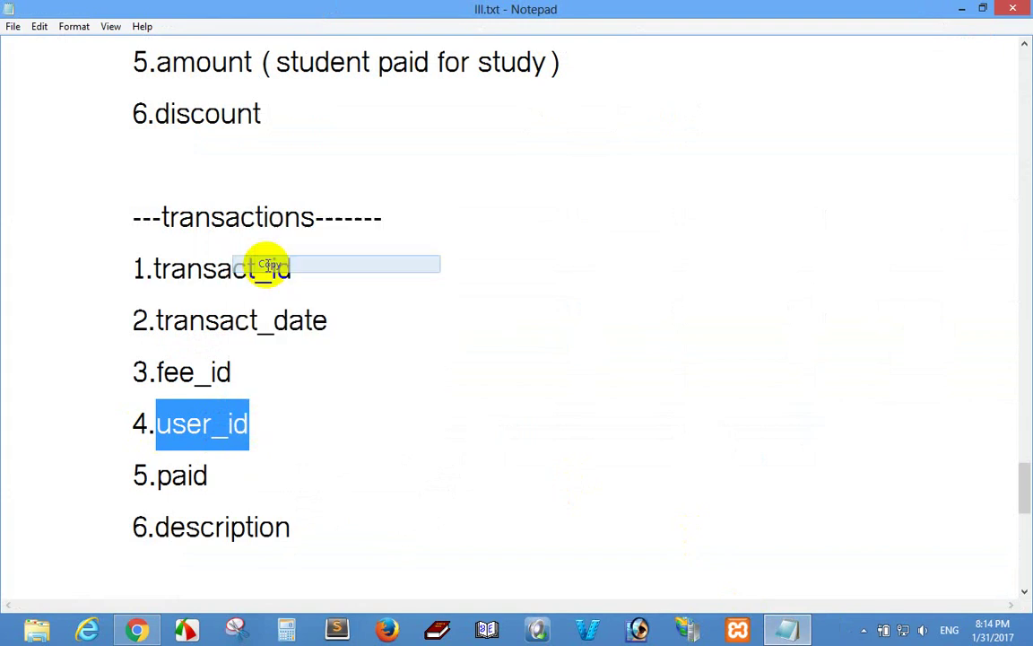
pyautogui.click(138, 628)
pyautogui.click(258, 373)
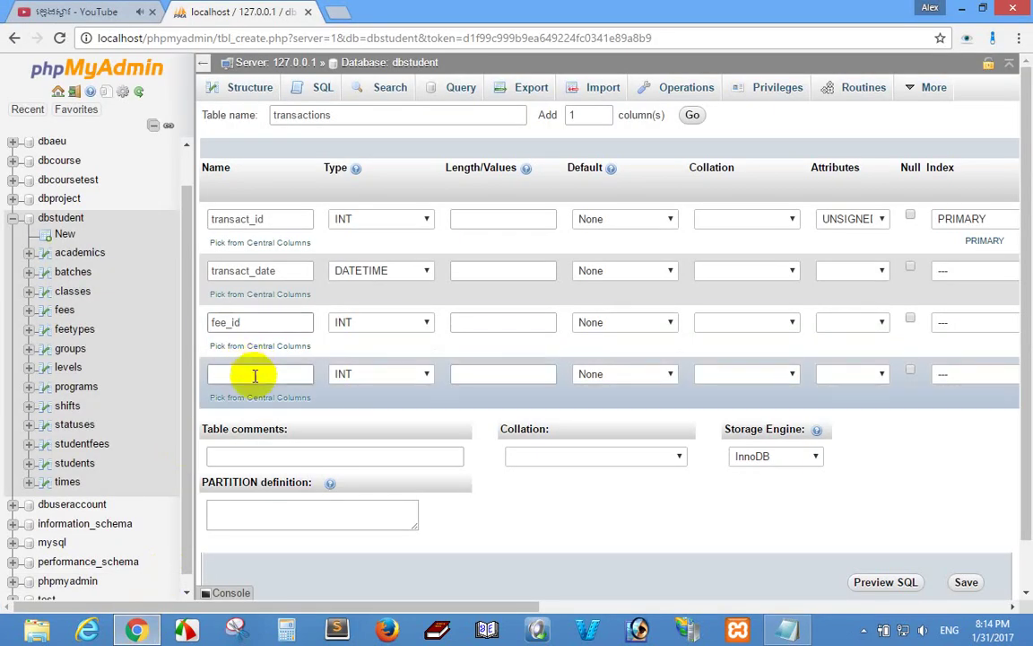
pyautogui.rightClick(258, 374)
pyautogui.click(294, 478)
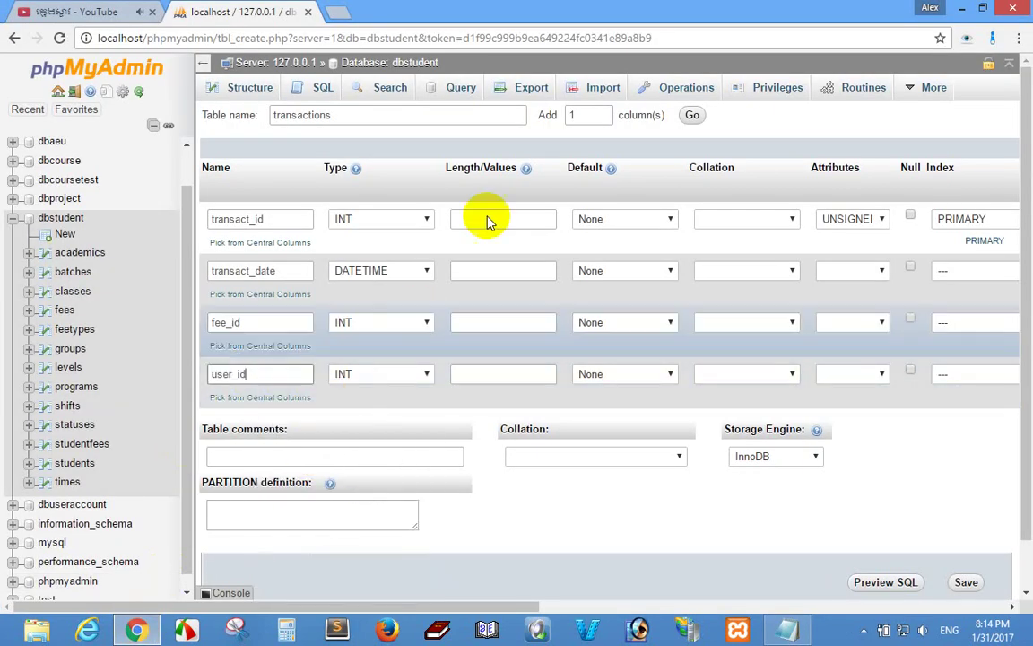
# - Add 3 more column rows to the transactions table definition
pyautogui.click(605, 111)
pyautogui.click(605, 111)
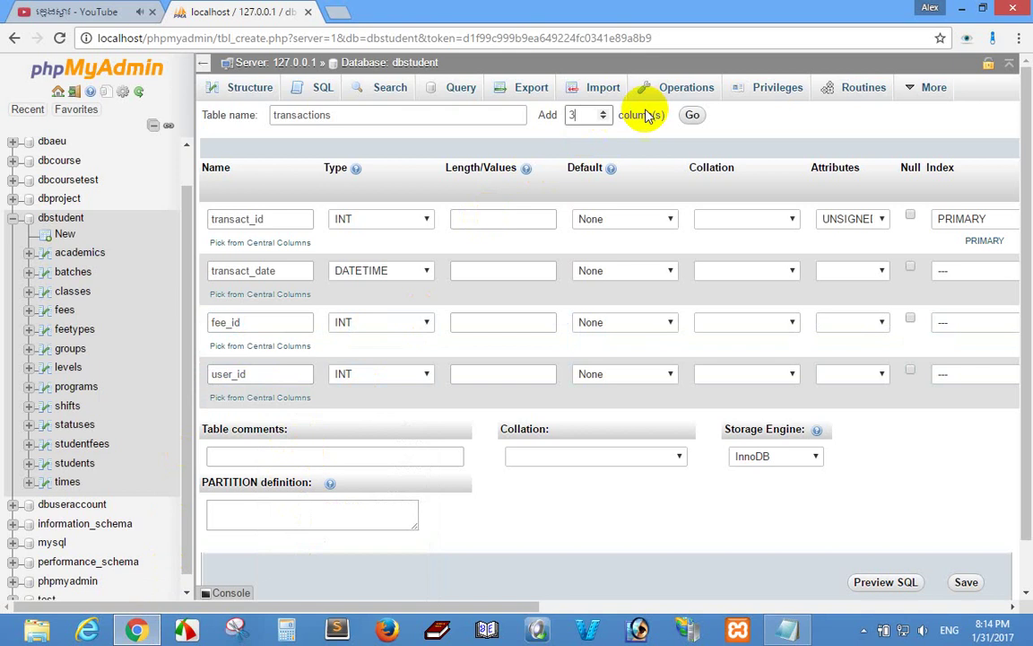
pyautogui.click(692, 117)
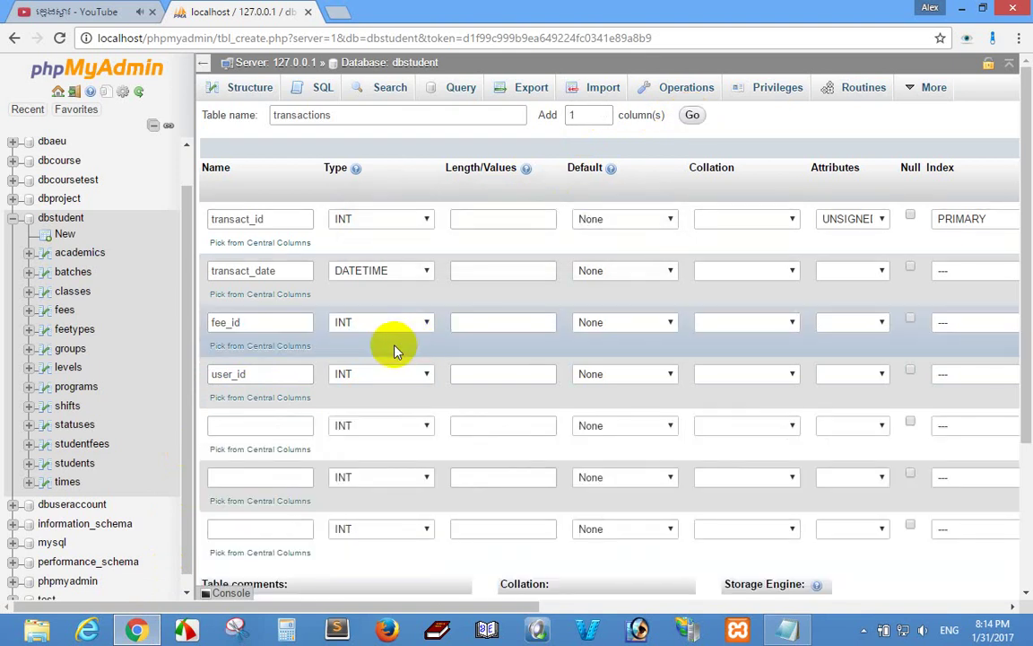
# - Copy paid from the Notepad notes as the fifth column's name in transactions and set its type to FLOAT
pyautogui.click(254, 427)
pyautogui.click(785, 632)
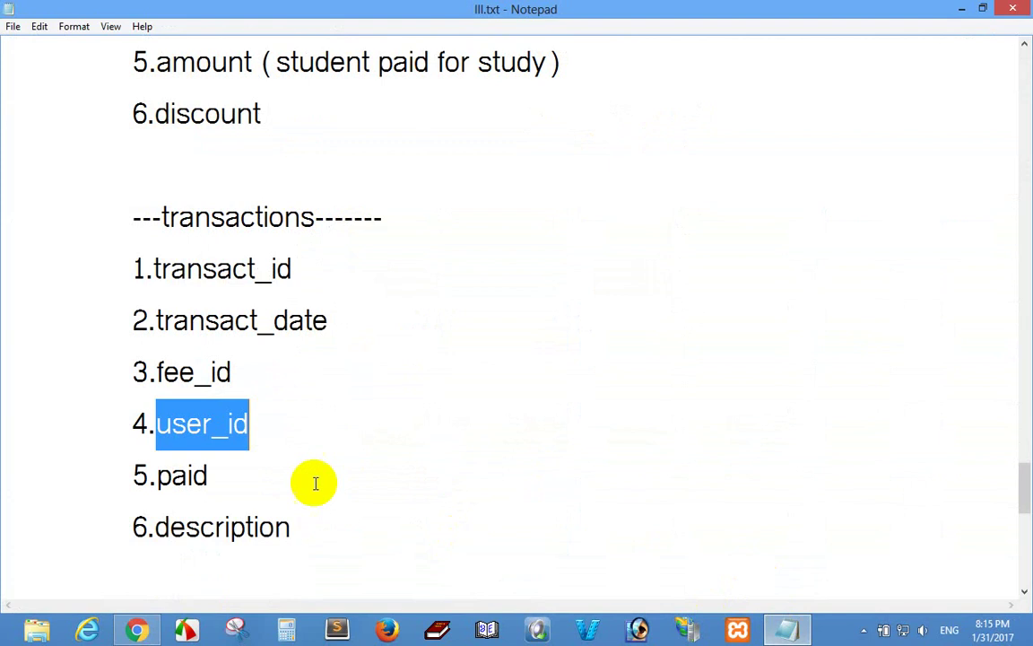
pyautogui.moveTo(156, 478); pyautogui.dragTo(208, 476)
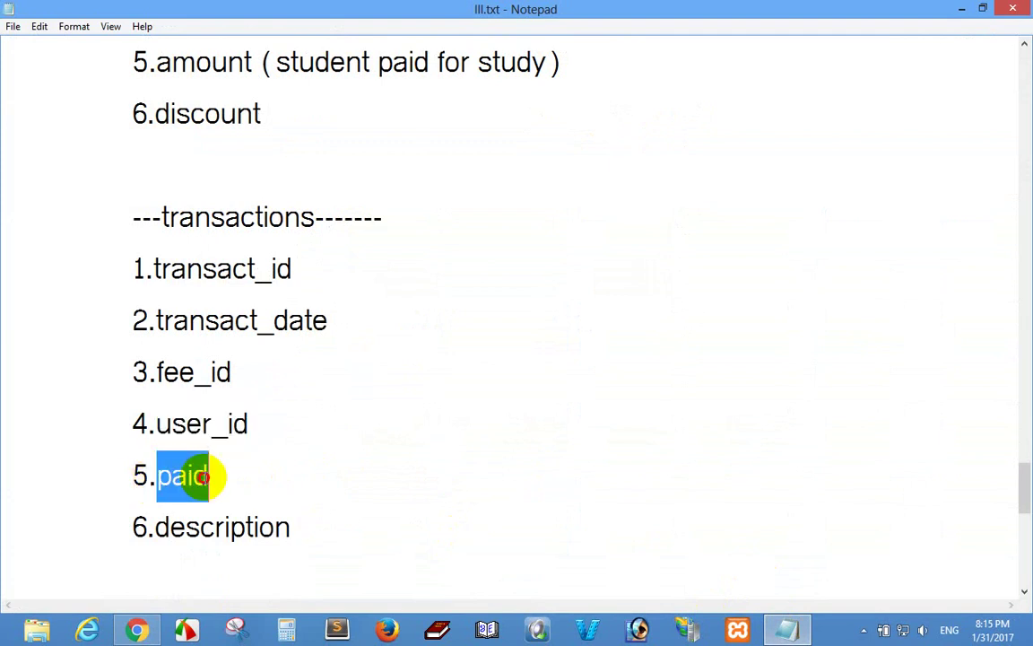
pyautogui.rightClick(205, 462)
pyautogui.click(254, 306)
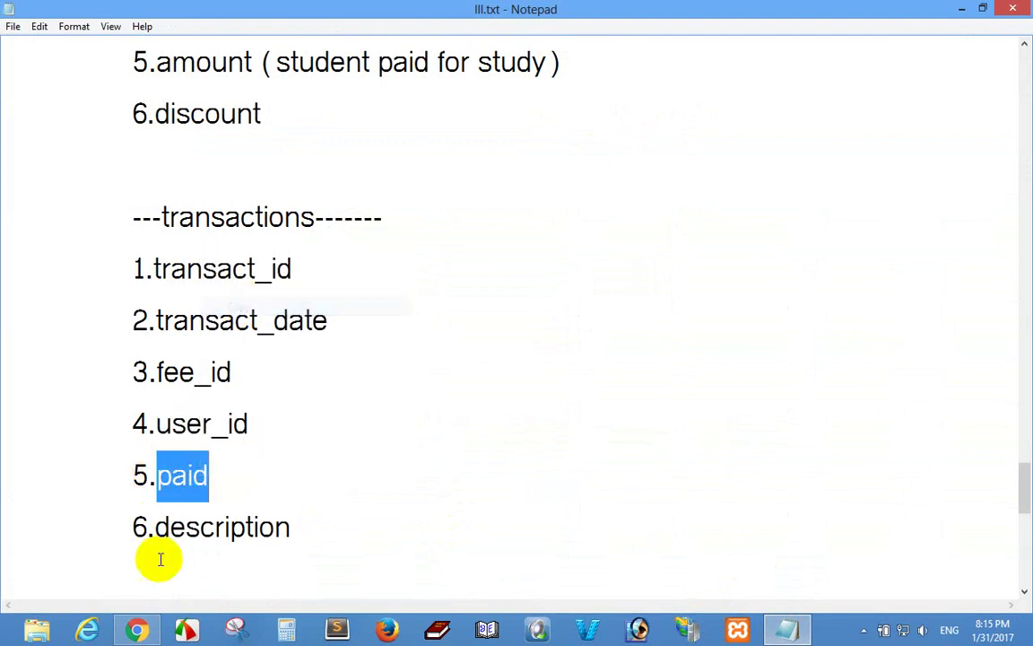
pyautogui.click(134, 633)
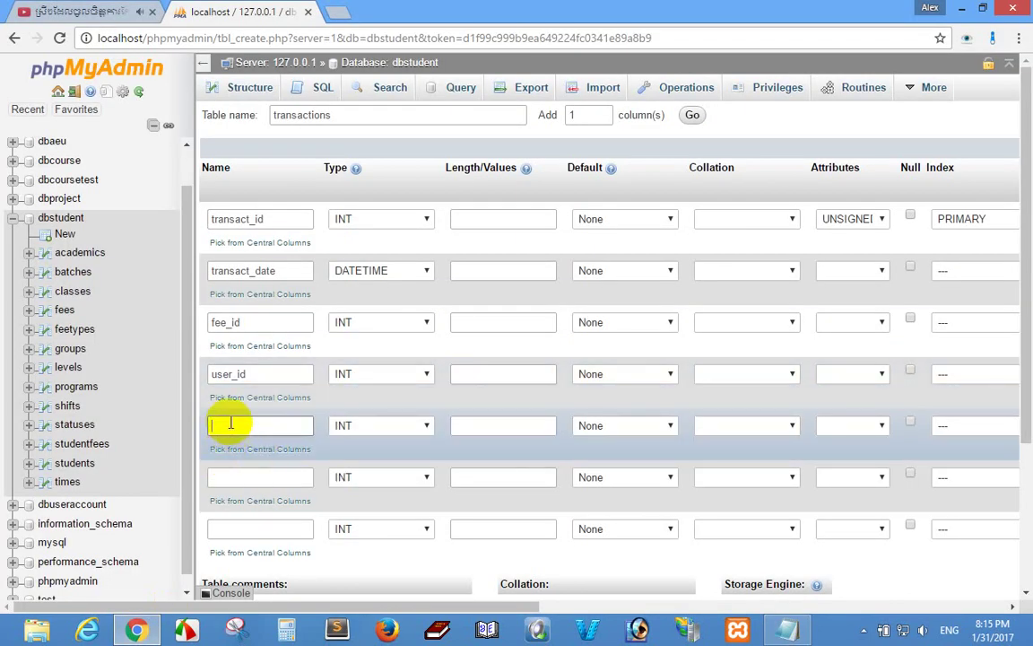
pyautogui.rightClick(231, 423)
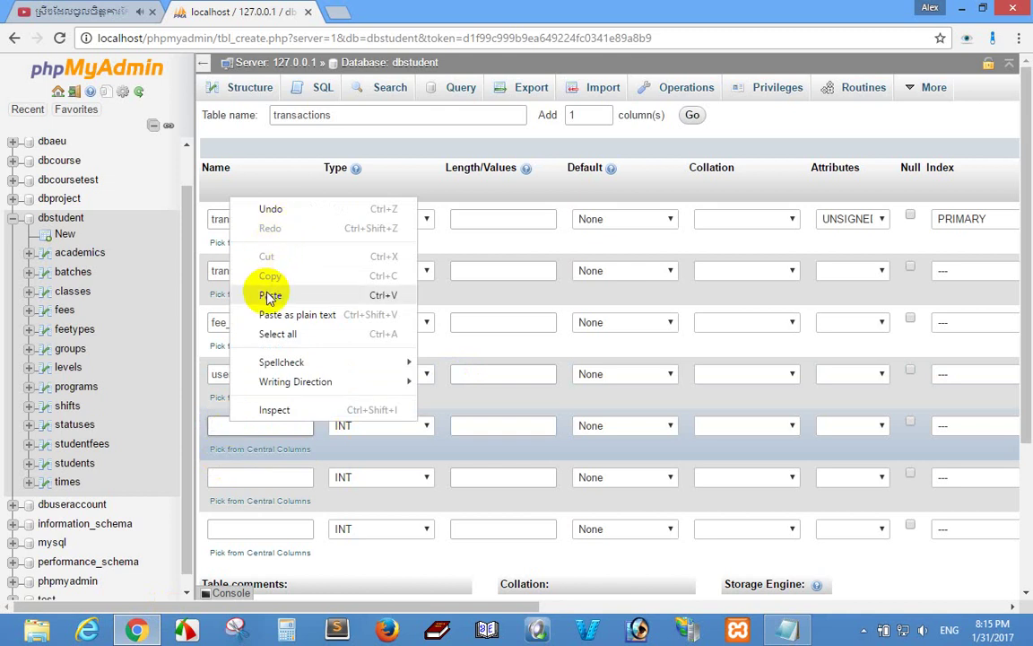
pyautogui.click(270, 295)
pyautogui.click(424, 428)
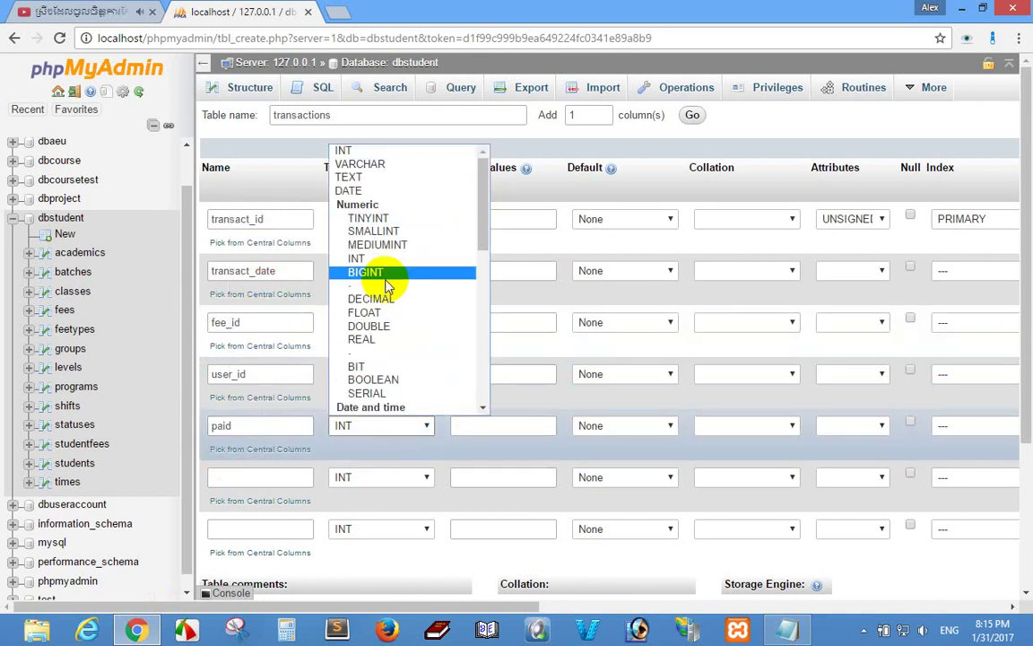
pyautogui.click(367, 312)
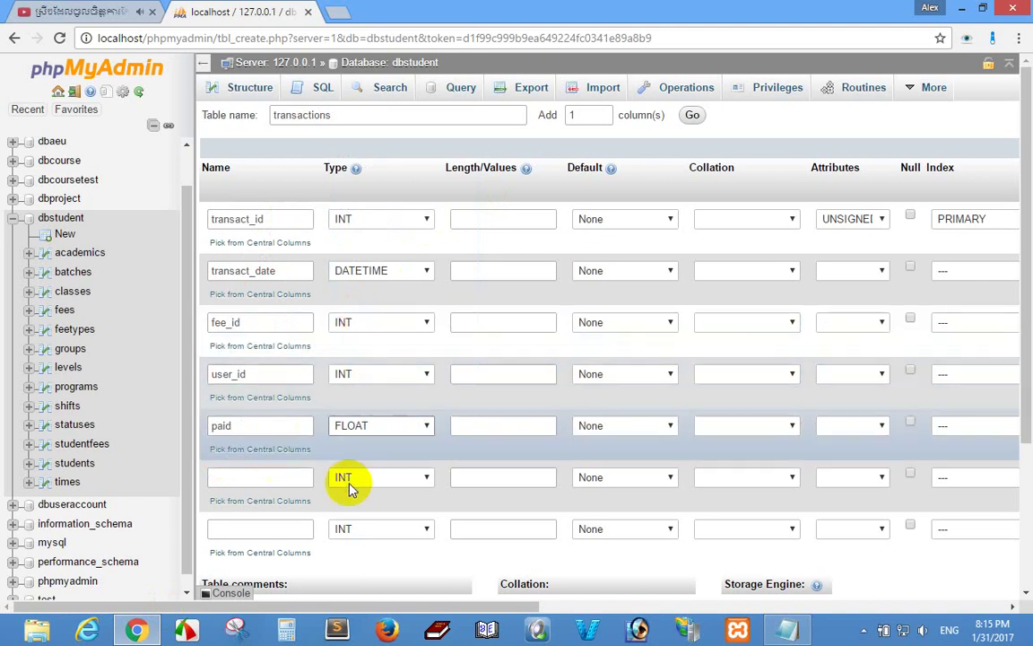
# - Copy description from the Notepad notes and use it as the sixth column's name in transactions
pyautogui.click(787, 629)
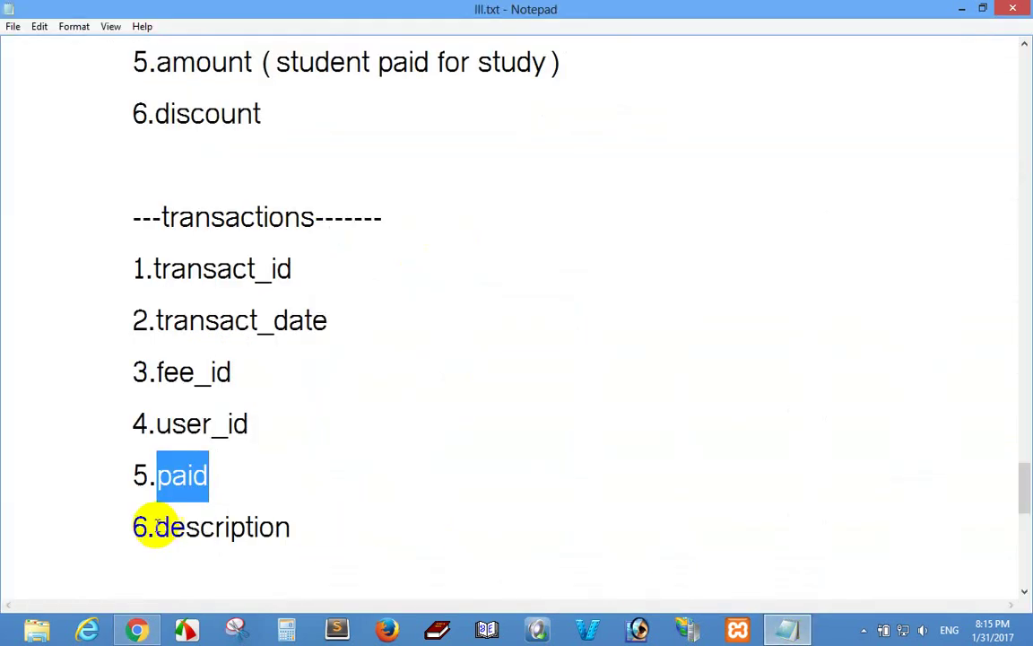
pyautogui.moveTo(153, 528); pyautogui.dragTo(297, 526)
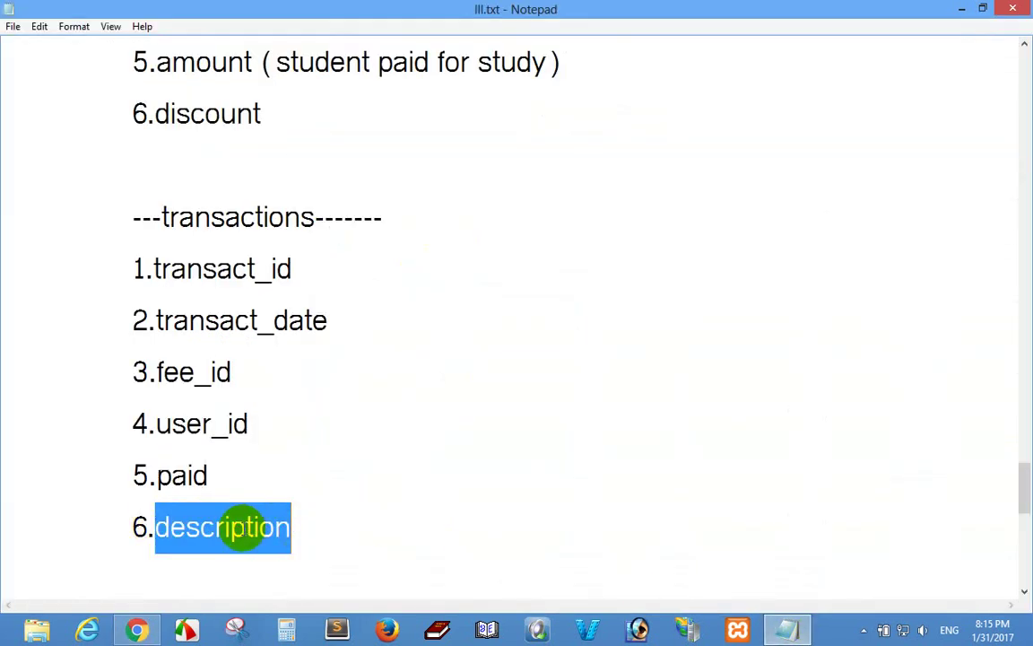
pyautogui.rightClick(244, 527)
pyautogui.click(269, 357)
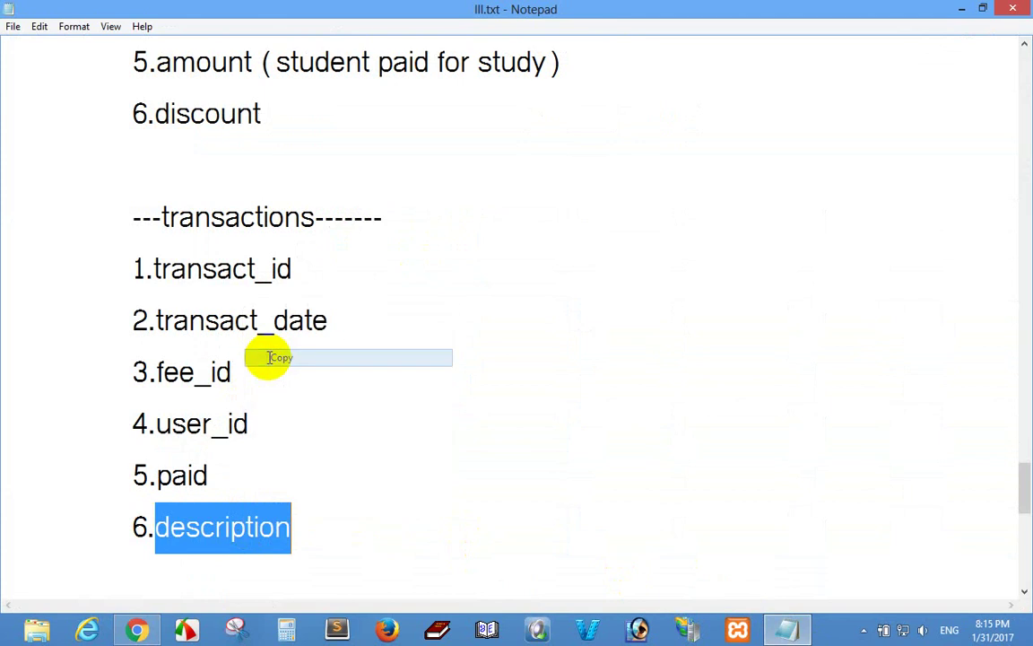
pyautogui.click(136, 629)
pyautogui.rightClick(260, 478)
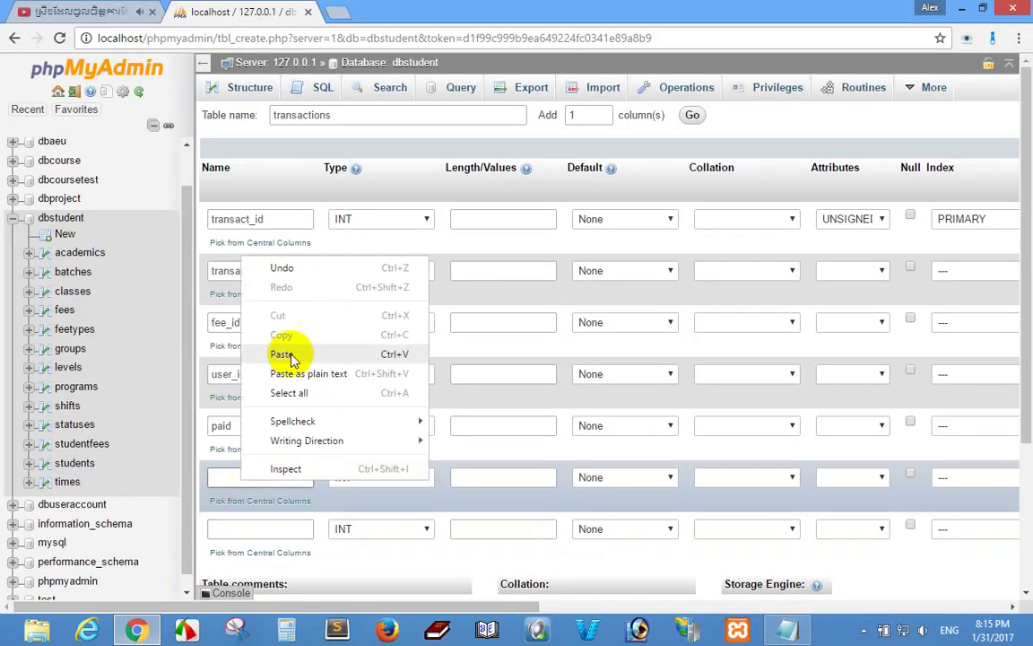
pyautogui.click(299, 350)
# - Set the description column to VARCHAR with a length of 200 and save the transactions table
pyautogui.click(406, 481)
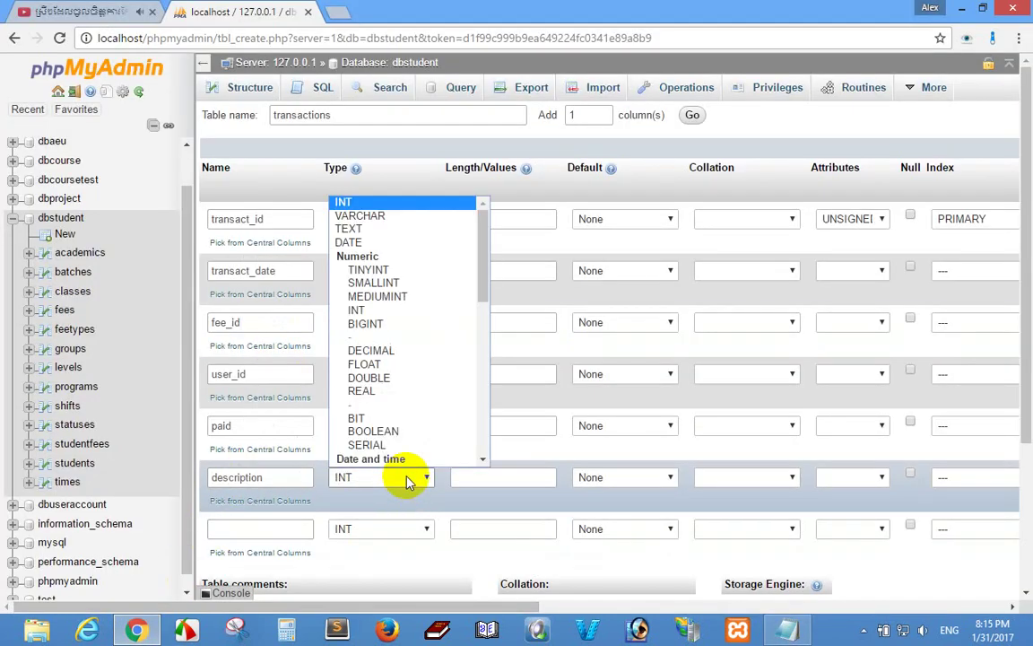
pyautogui.click(392, 218)
pyautogui.click(487, 475)
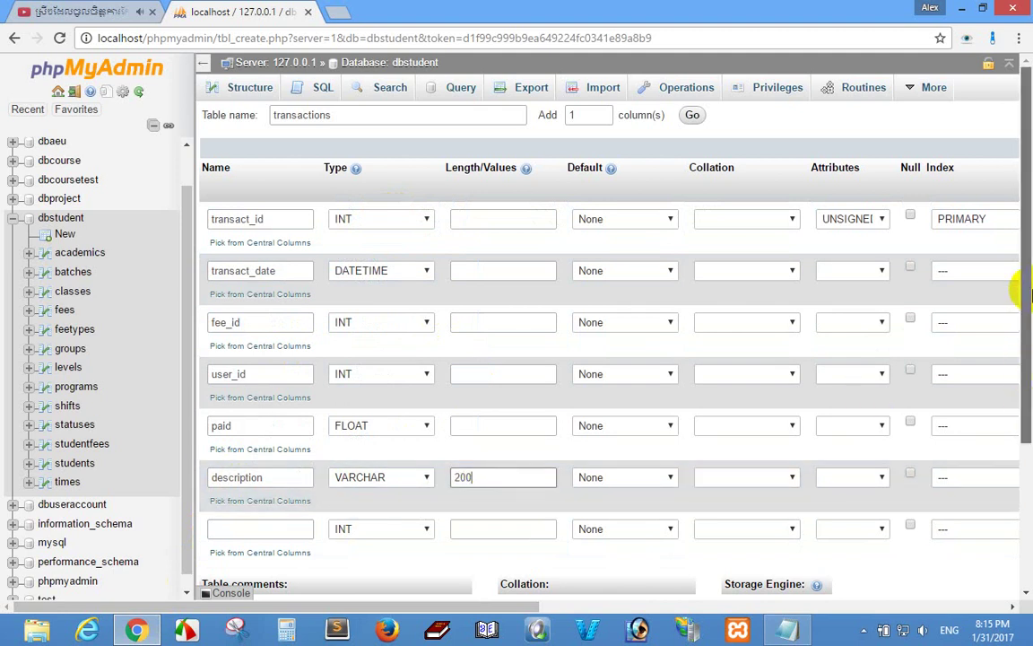
pyautogui.scroll(-1, 1021, 183)
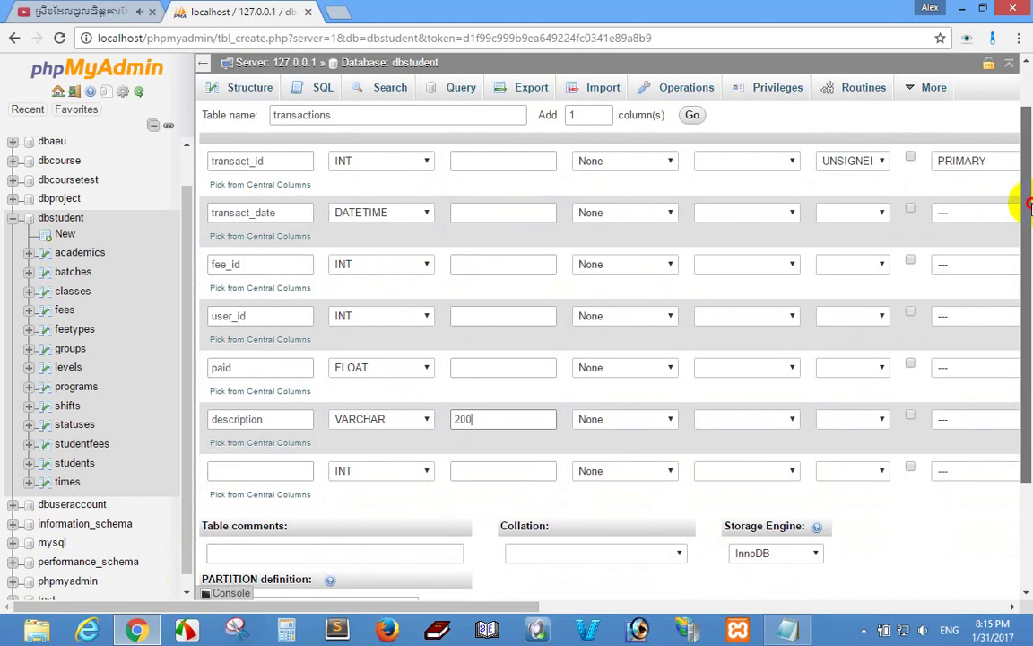
pyautogui.moveTo(1025, 204); pyautogui.dragTo(1019, 344)
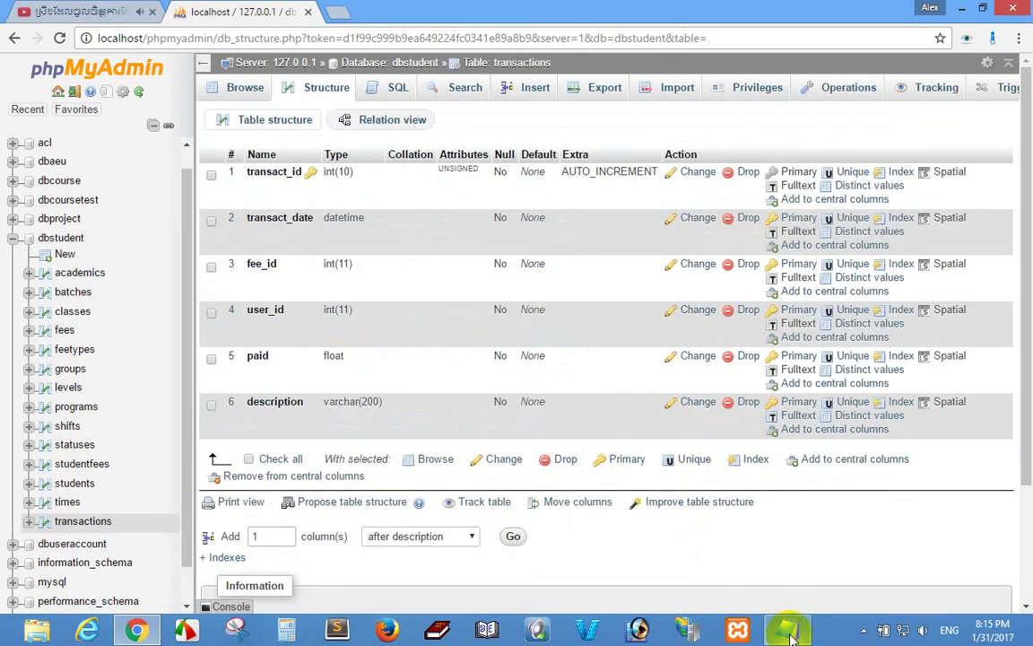
# - Copy the seventh transactions column name, remark, from the Notepad notes
pyautogui.click(790, 632)
pyautogui.scroll(-2, 324, 392)
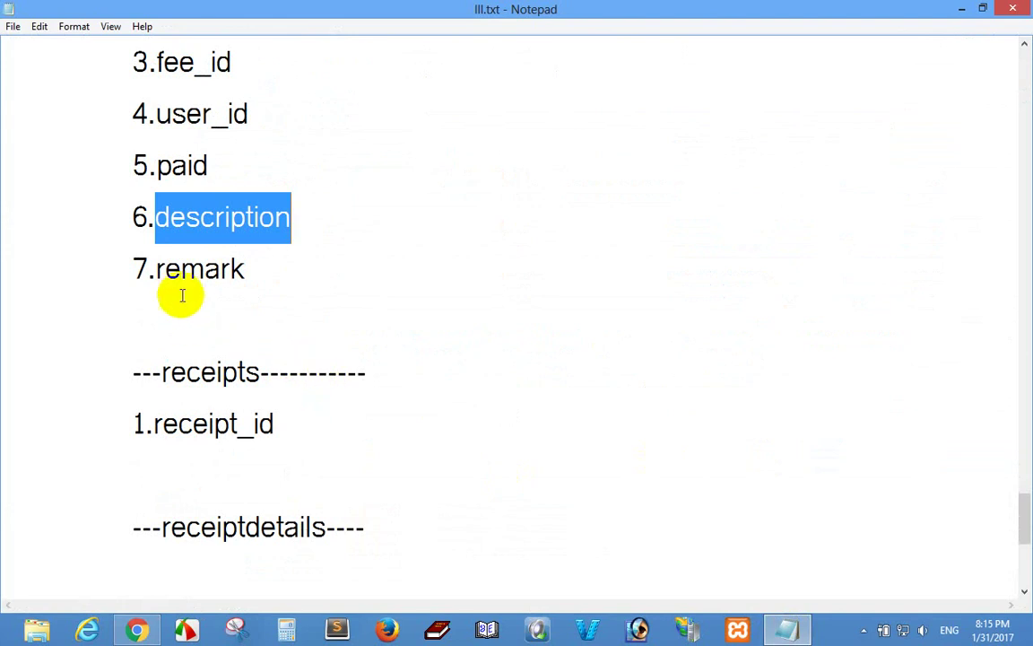
pyautogui.moveTo(155, 271); pyautogui.dragTo(261, 270)
pyautogui.rightClick(221, 276)
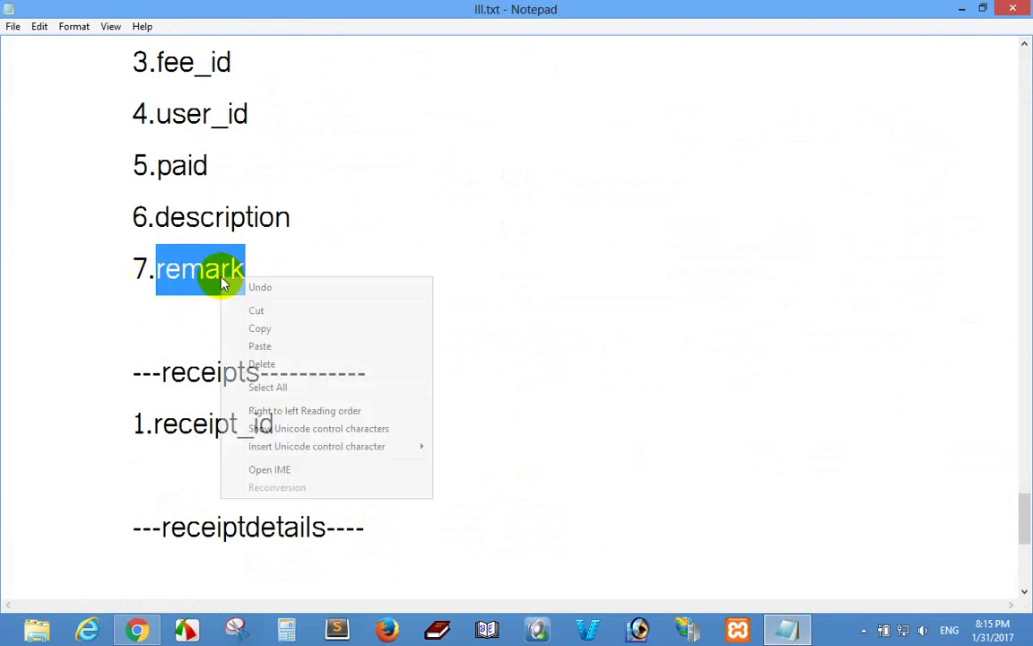
pyautogui.click(259, 329)
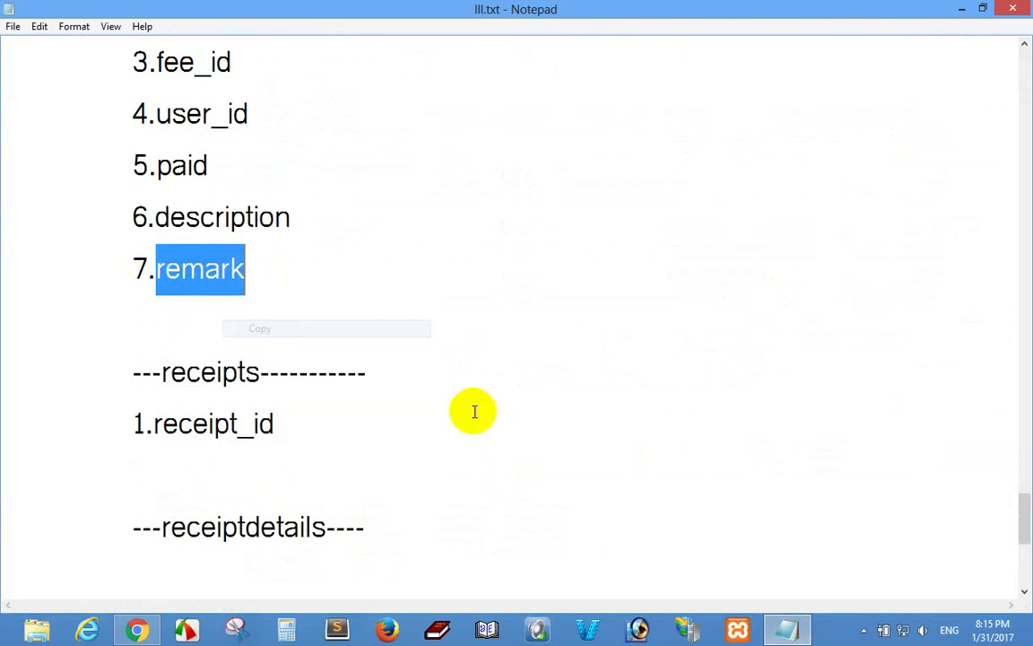
# - Open the structure of the transactions table in phpMyAdmin and start adding 1 column after description
pyautogui.click(139, 631)
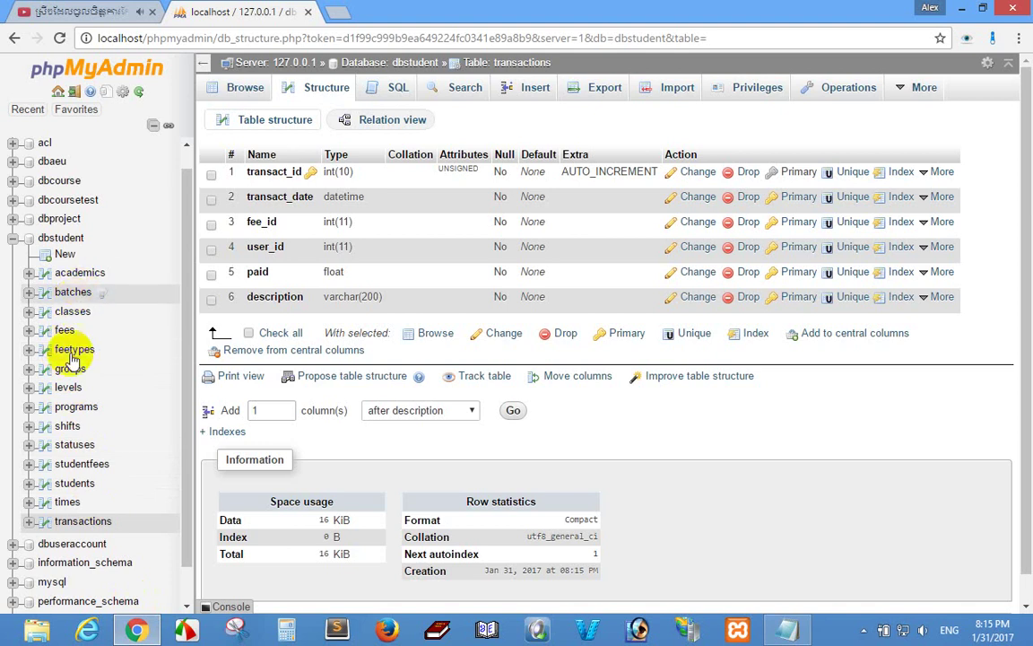
pyautogui.click(63, 521)
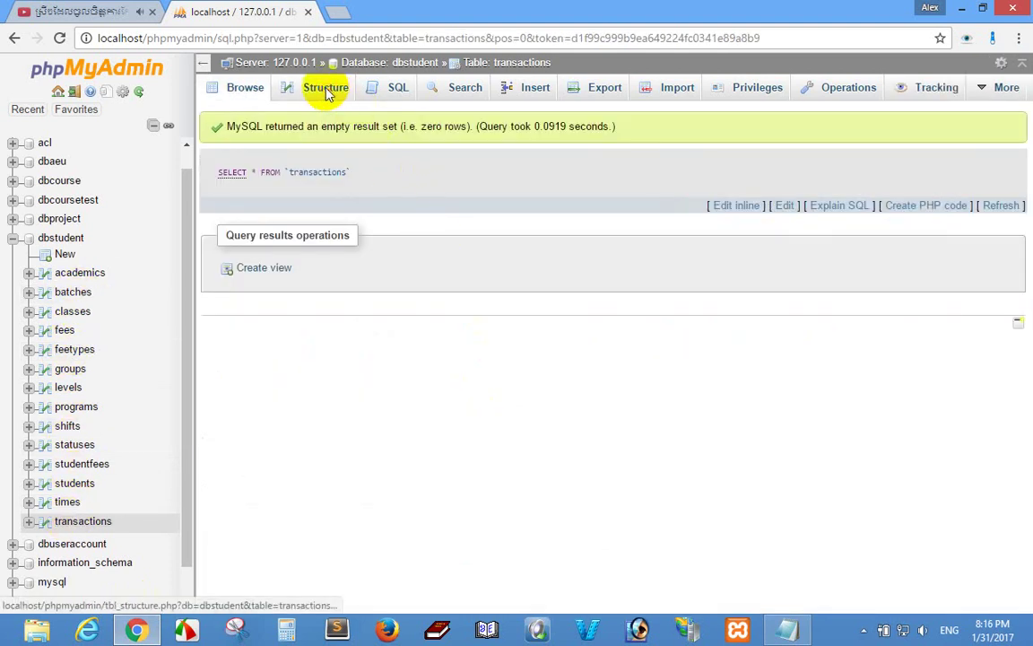
pyautogui.click(328, 95)
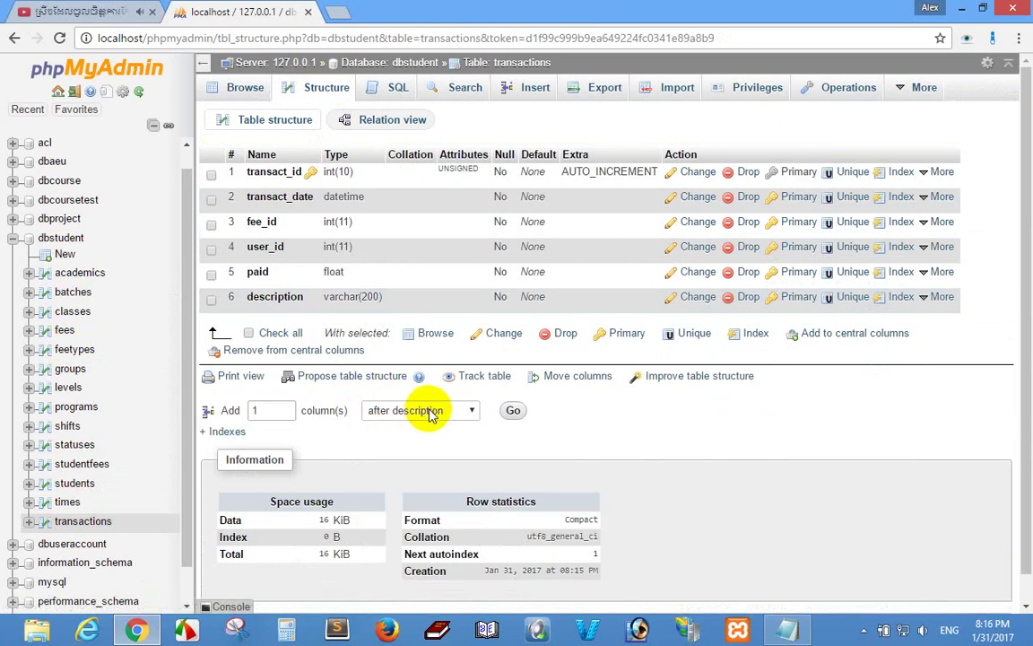
pyautogui.click(430, 412)
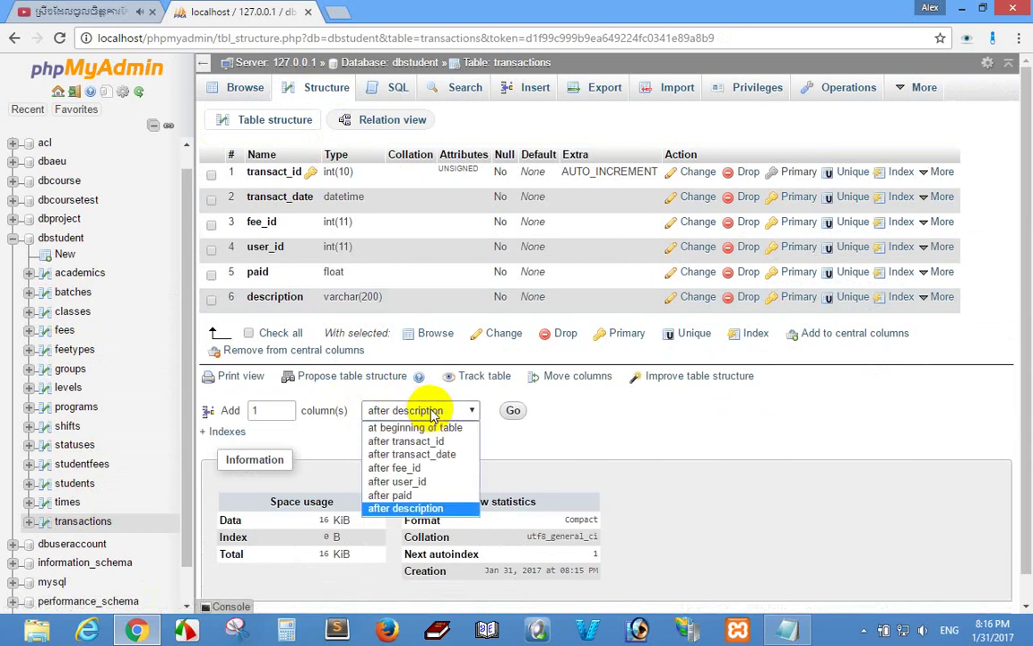
pyautogui.click(433, 413)
pyautogui.click(513, 411)
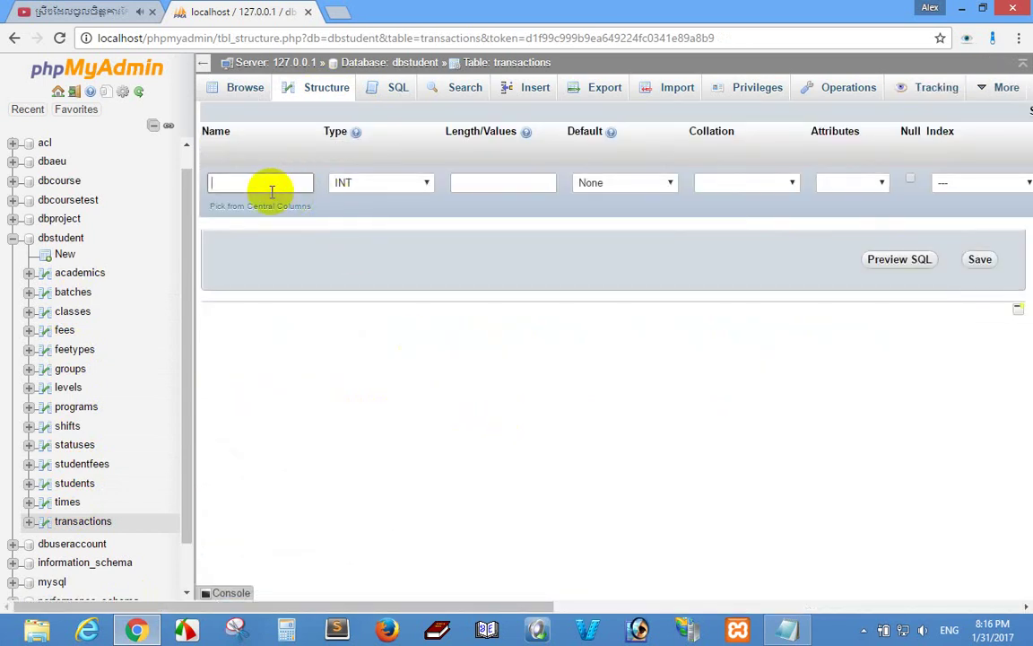
# - Define the new column as remark, VARCHAR with length 50, save it and view the transactions structure
pyautogui.rightClick(267, 194)
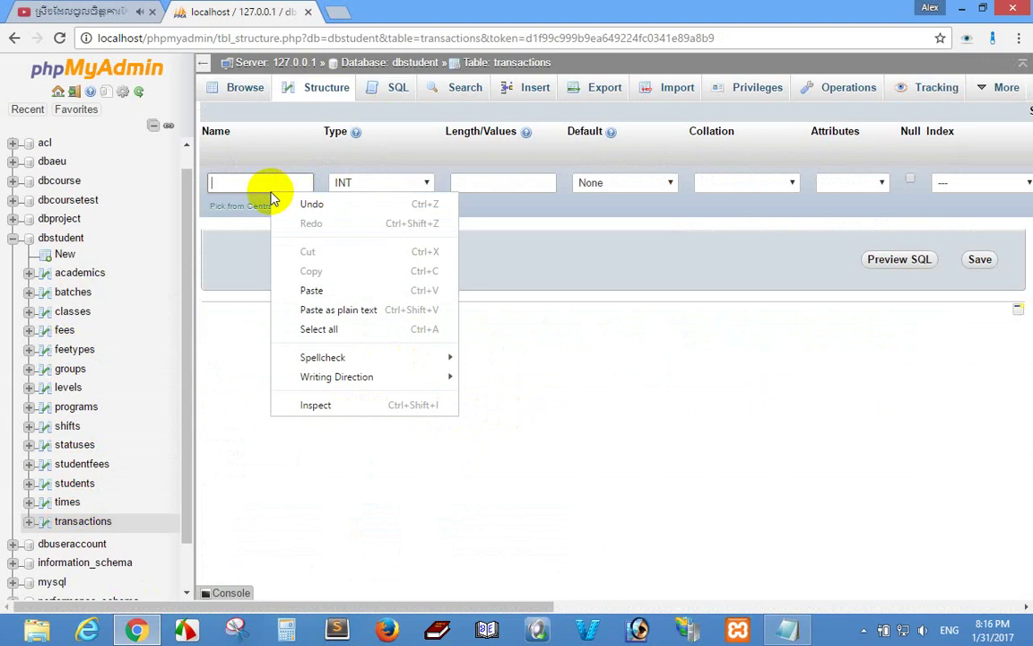
pyautogui.click(328, 288)
pyautogui.click(398, 184)
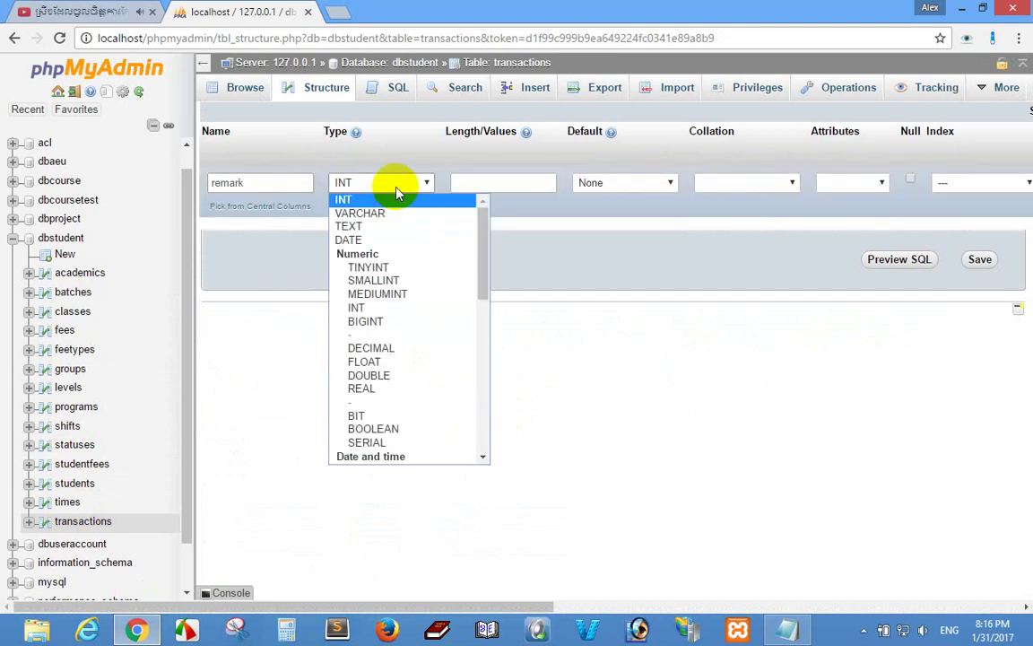
pyautogui.click(383, 215)
pyautogui.click(502, 184)
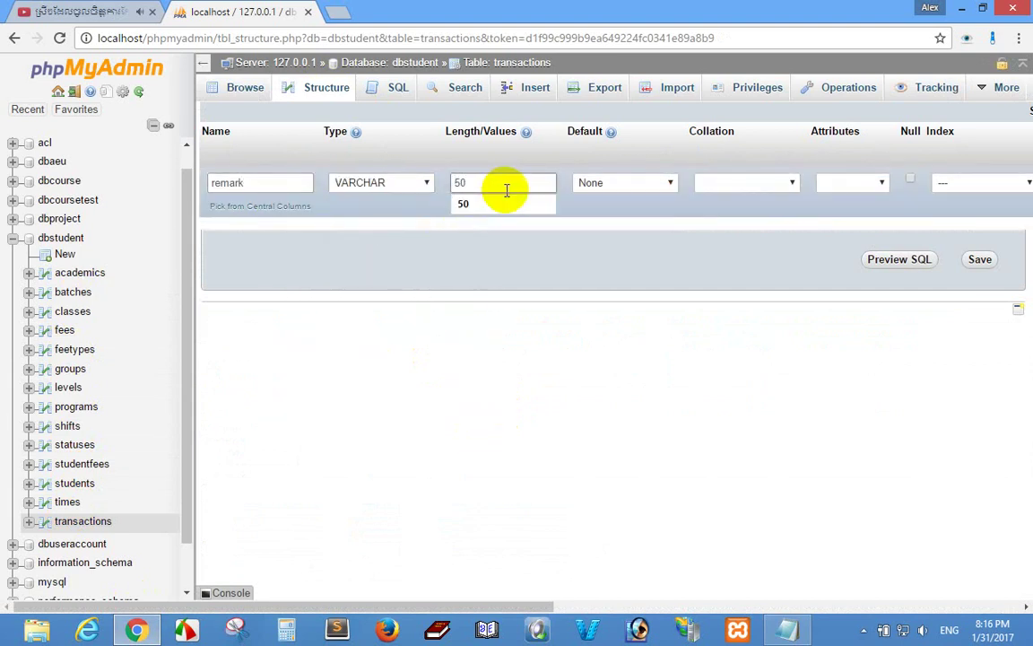
pyautogui.click(981, 260)
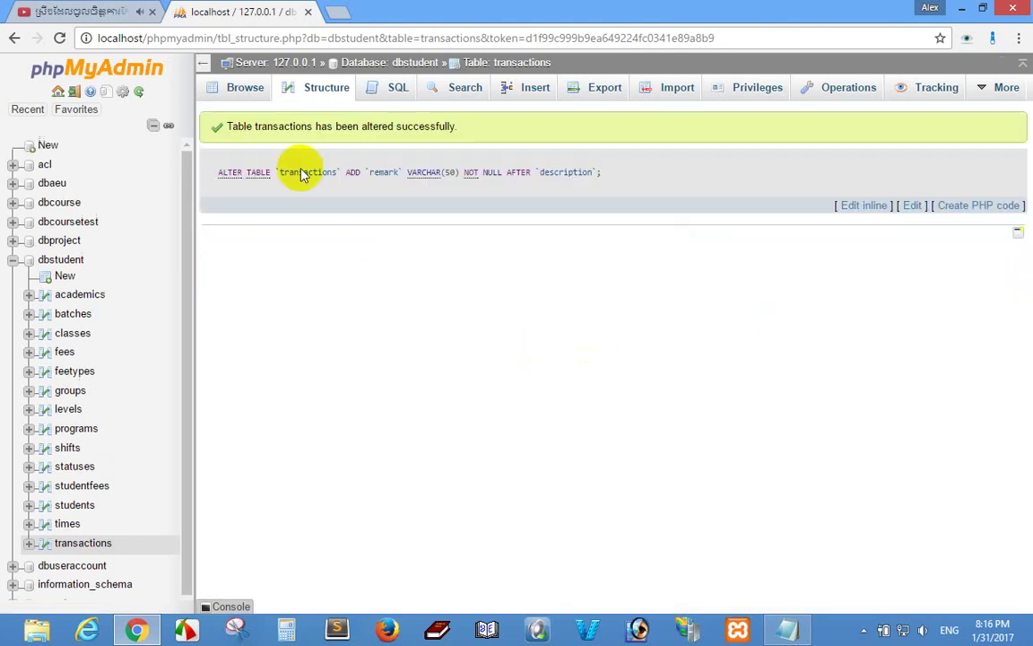
pyautogui.click(309, 90)
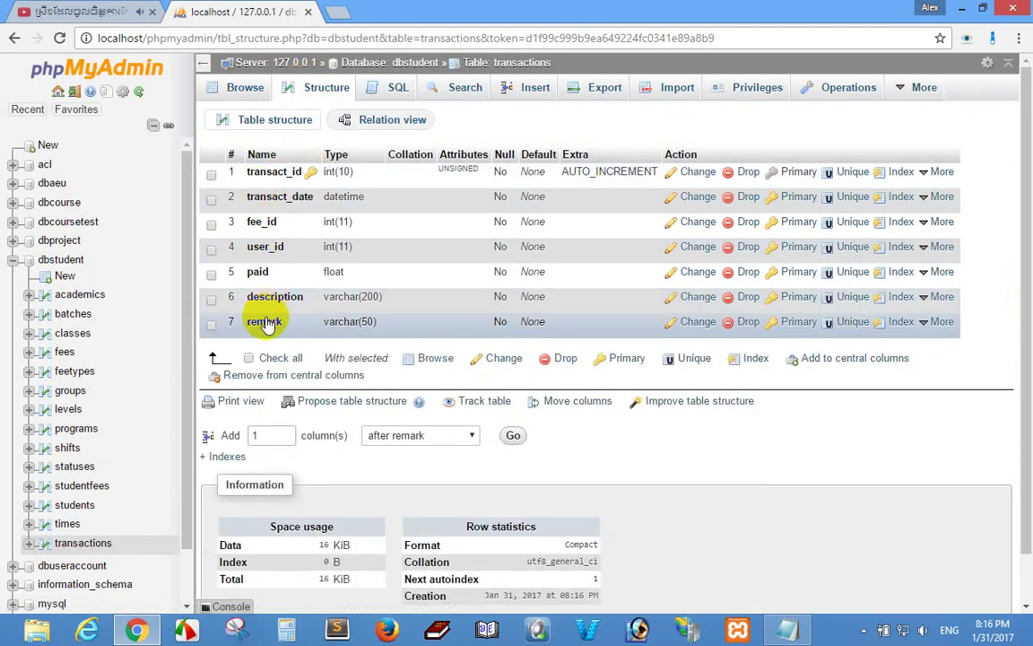
# - Copy the table name receipts from its heading in the Notepad notes
pyautogui.click(786, 625)
pyautogui.scroll(-2, 374, 366)
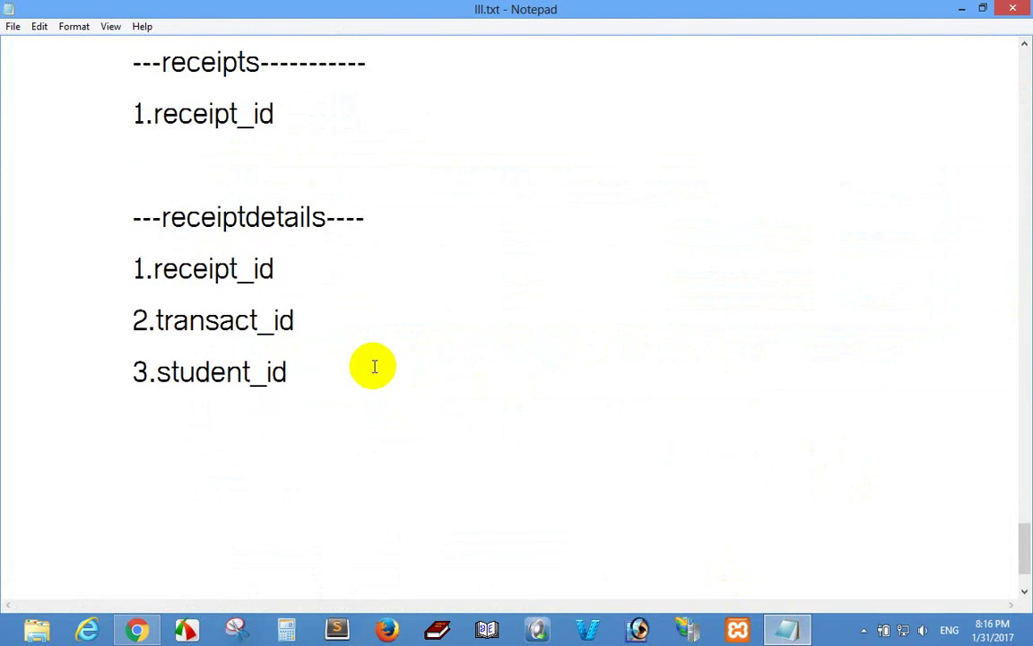
pyautogui.scroll(1, 374, 366)
pyautogui.moveTo(162, 217); pyautogui.dragTo(244, 217)
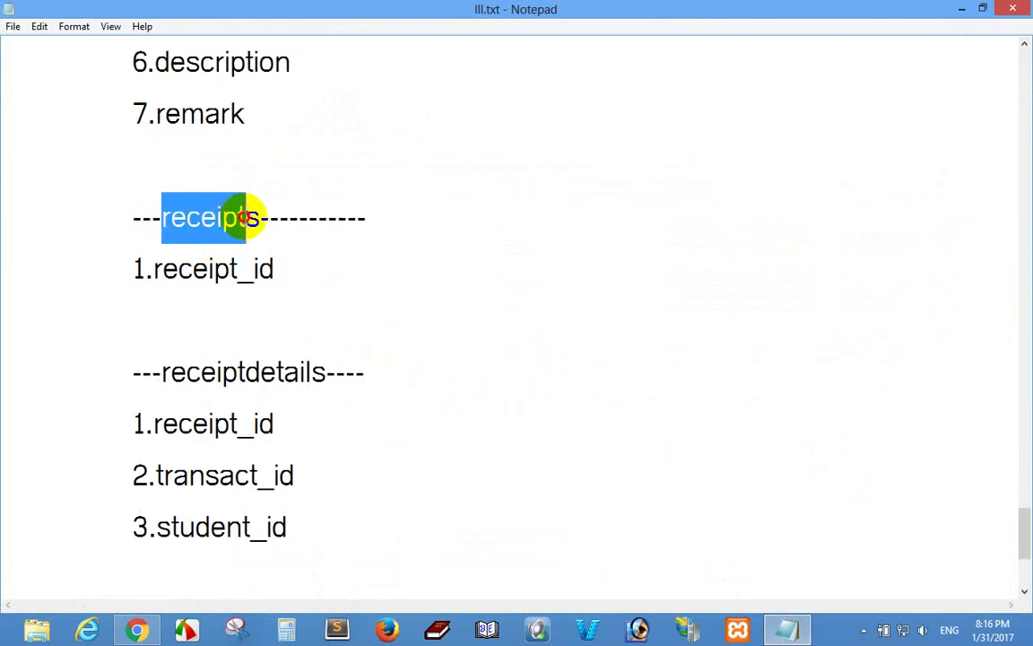
pyautogui.rightClick(222, 217)
pyautogui.click(260, 270)
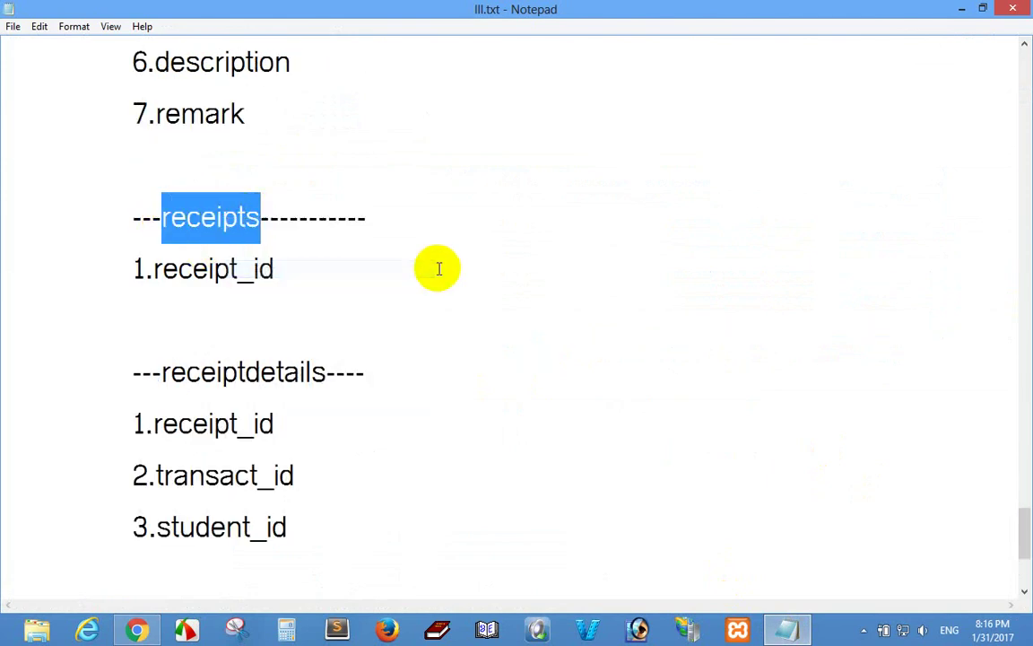
# - Switch to phpMyAdmin in Chrome and start a new table in the dbstudent database
pyautogui.click(136, 629)
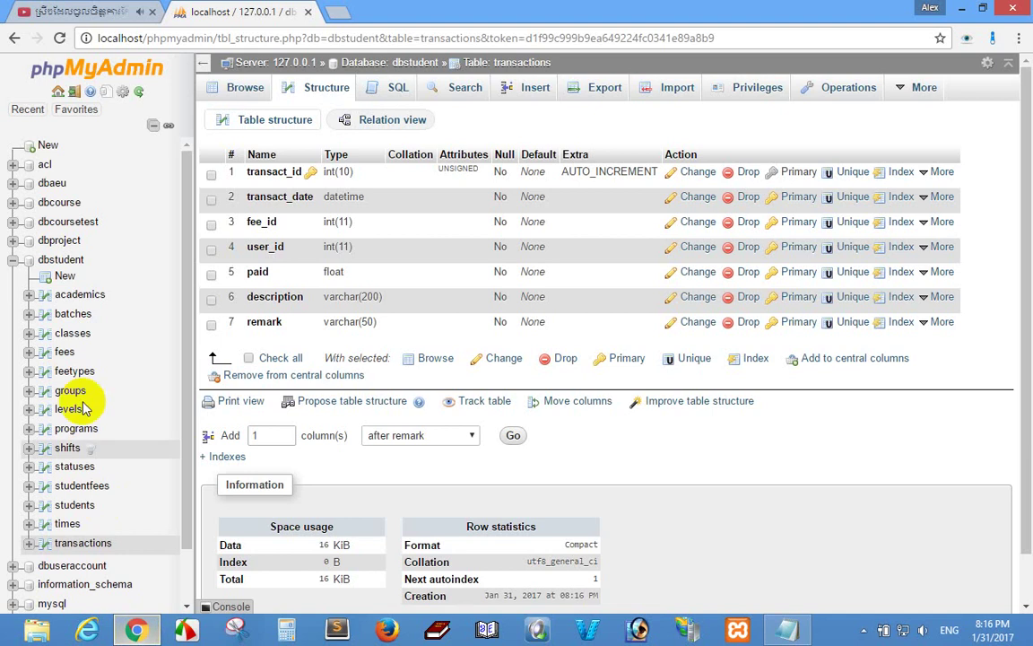
pyautogui.click(65, 278)
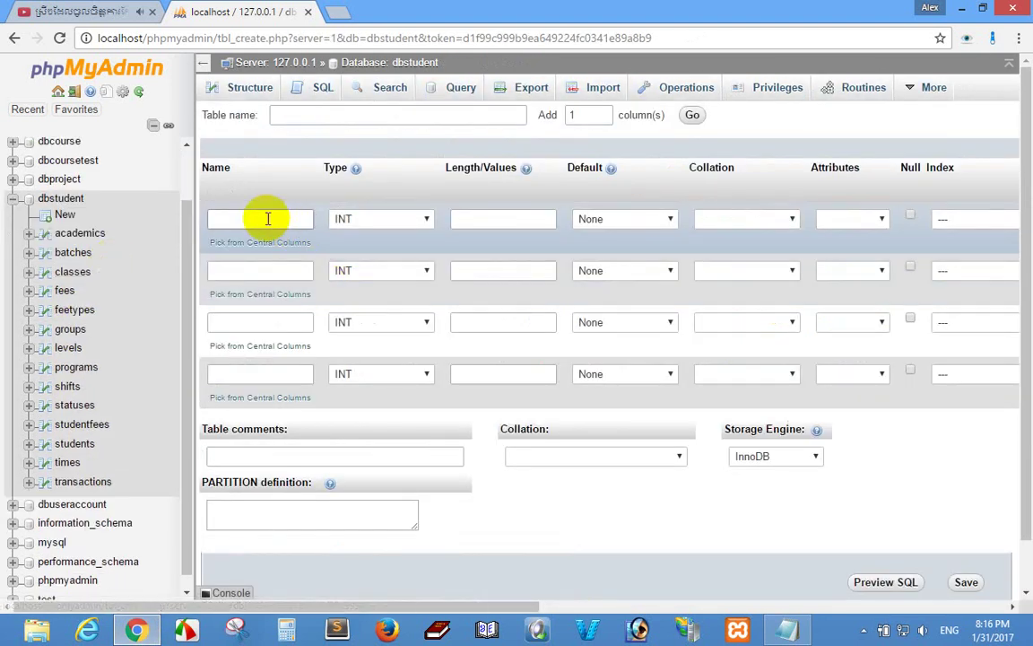
# - Try to save the new table with receipts entered as the first column's name
pyautogui.rightClick(267, 222)
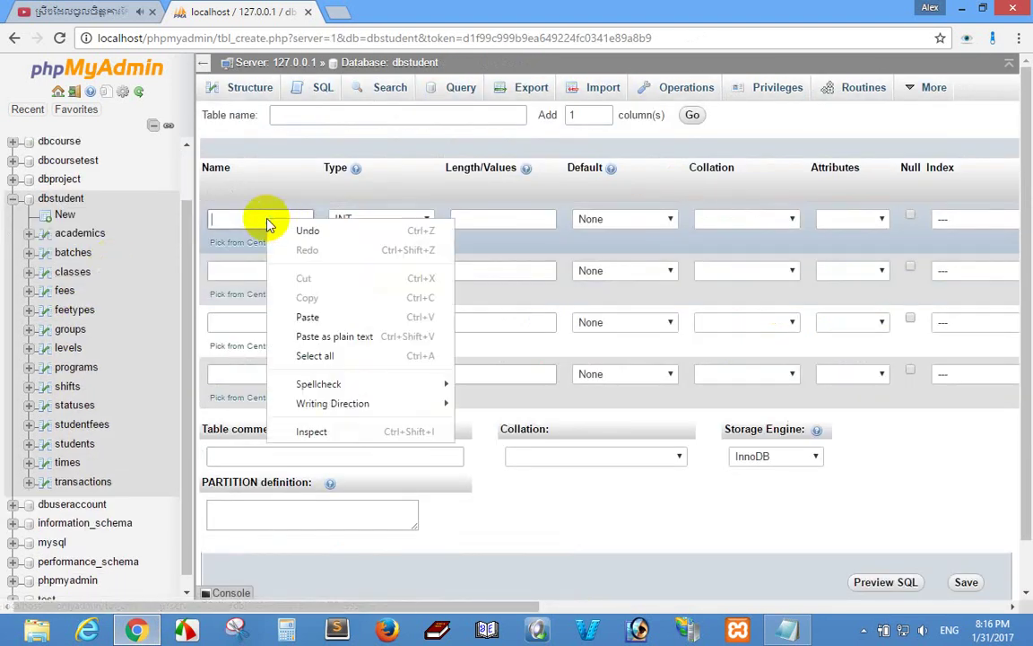
pyautogui.click(308, 317)
pyautogui.click(374, 223)
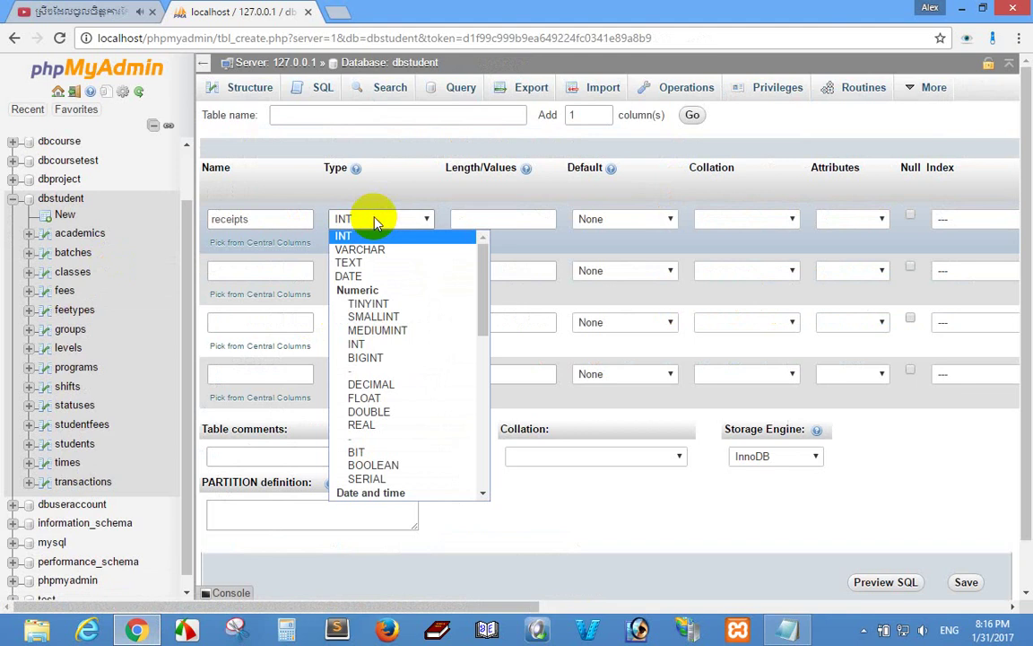
pyautogui.click(375, 222)
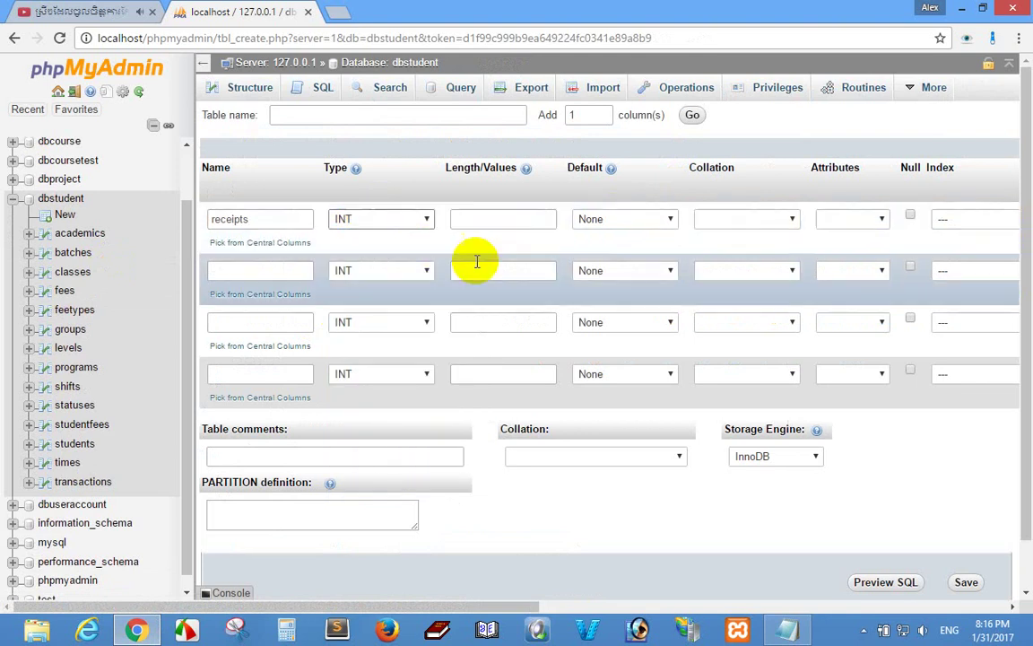
pyautogui.click(967, 583)
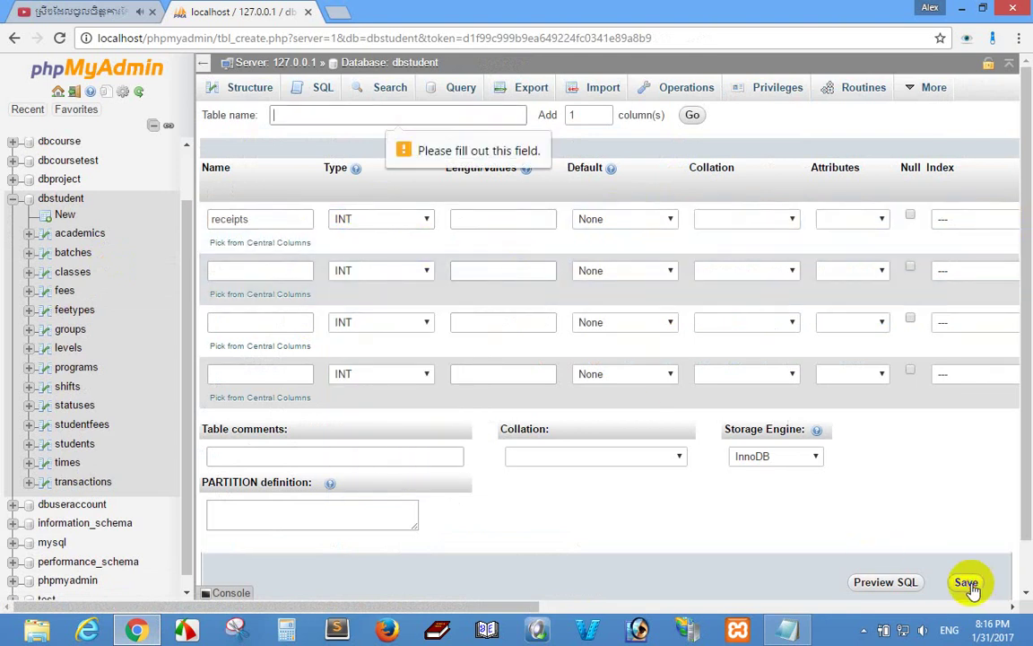
# - Name the new table receipts
pyautogui.click(332, 117)
pyautogui.rightClick(333, 124)
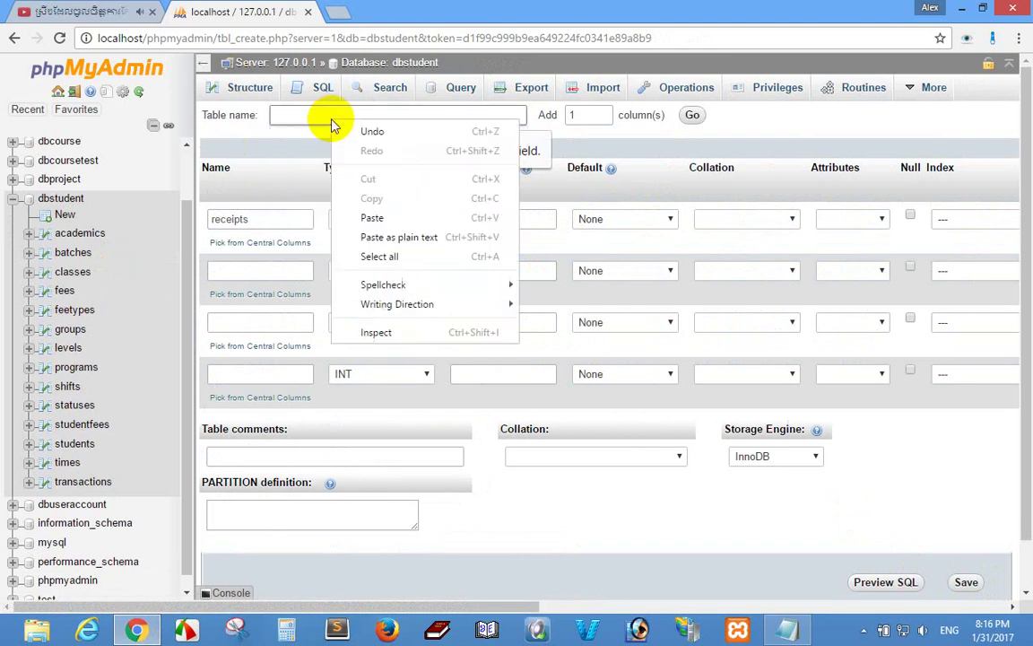
pyautogui.click(350, 235)
# - Copy the receipts column name, receipt_id, from the Notepad notes
pyautogui.click(785, 627)
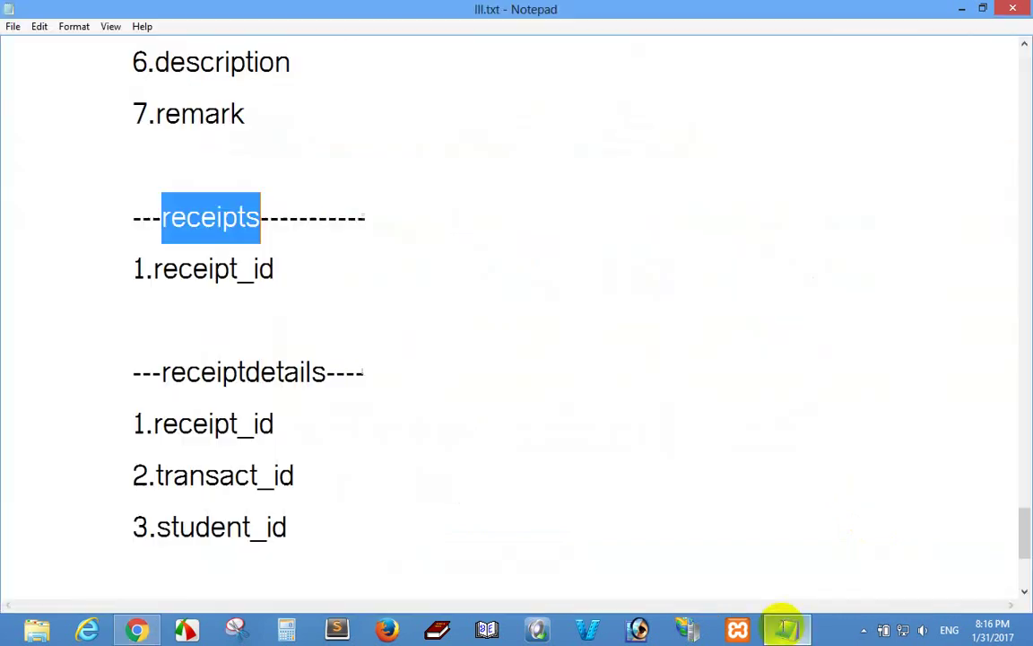
pyautogui.moveTo(153, 271); pyautogui.dragTo(265, 272)
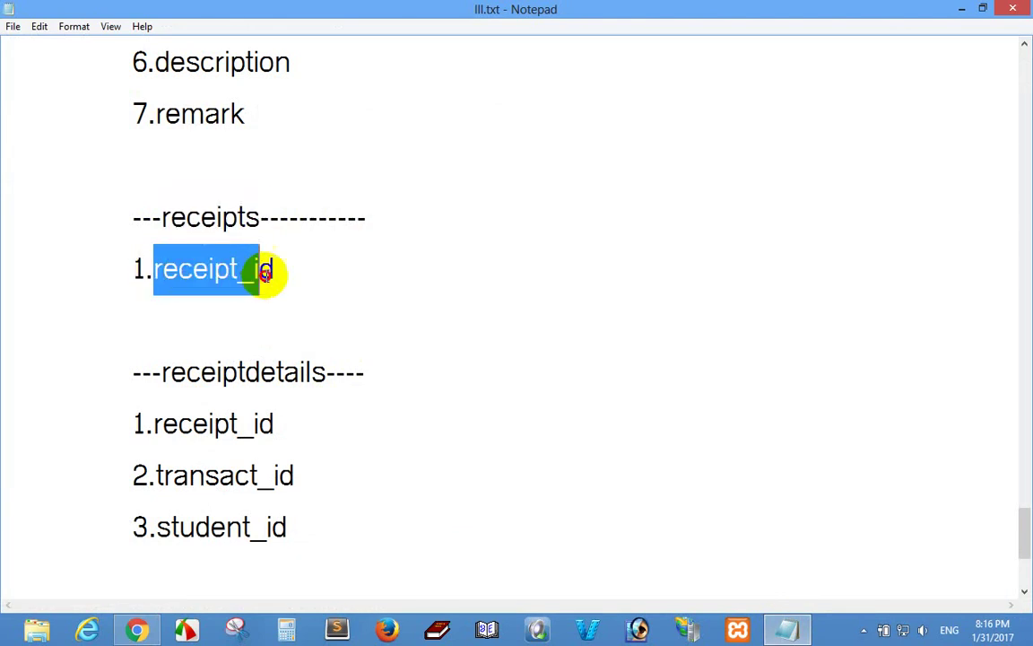
pyautogui.rightClick(287, 274)
pyautogui.click(302, 323)
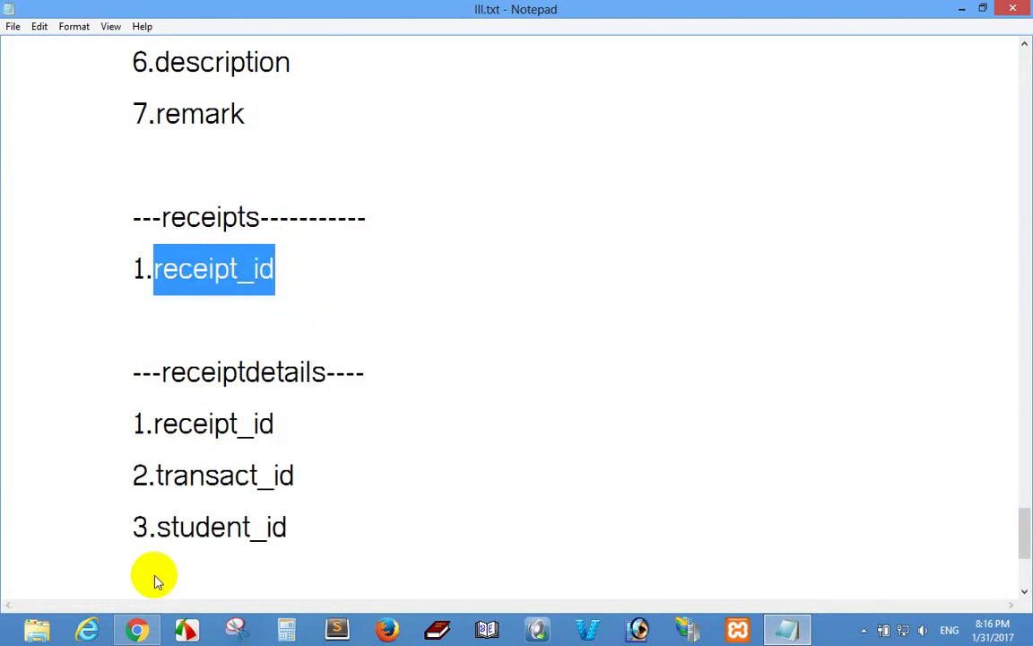
# - Replace the first column's name with receipt_id in phpMyAdmin, then save the receipts table and open its structure
pyautogui.click(143, 631)
pyautogui.moveTo(276, 222); pyautogui.dragTo(161, 219)
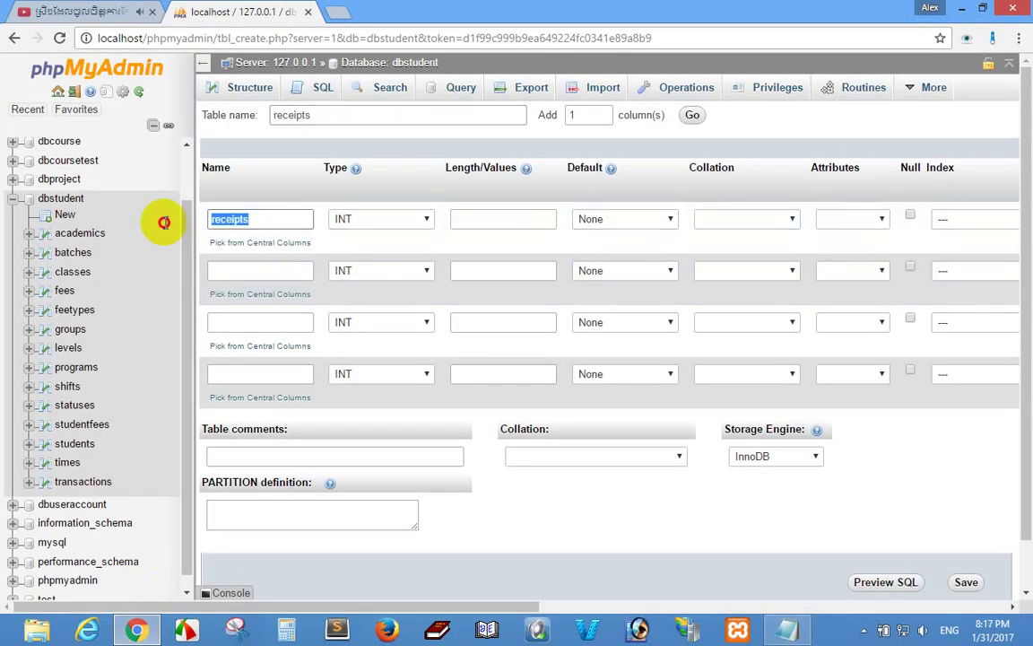
pyautogui.rightClick(230, 219)
pyautogui.click(267, 269)
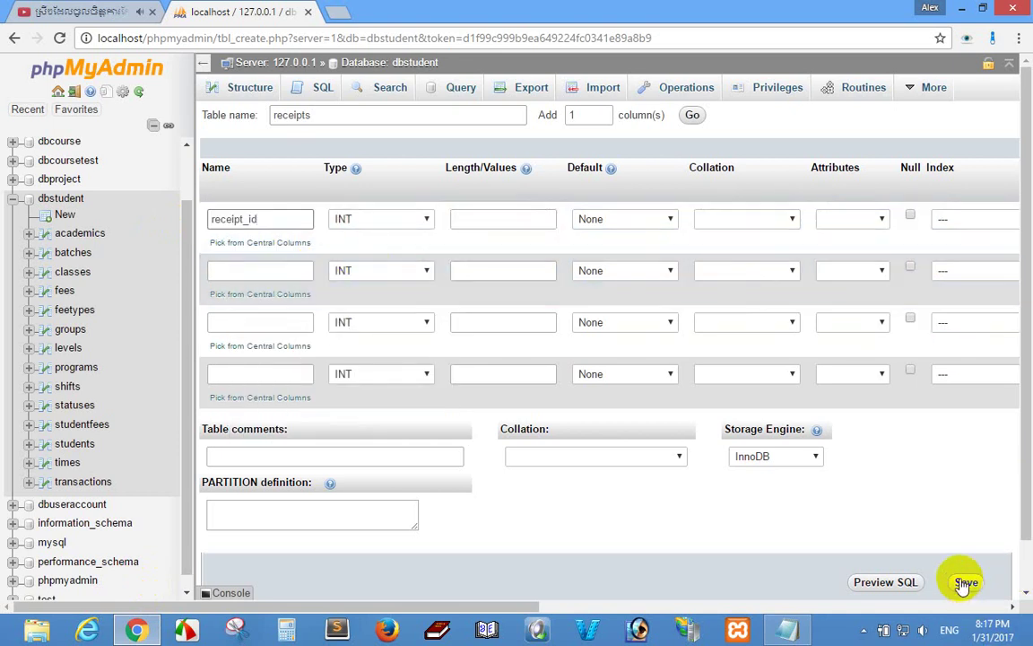
pyautogui.click(966, 583)
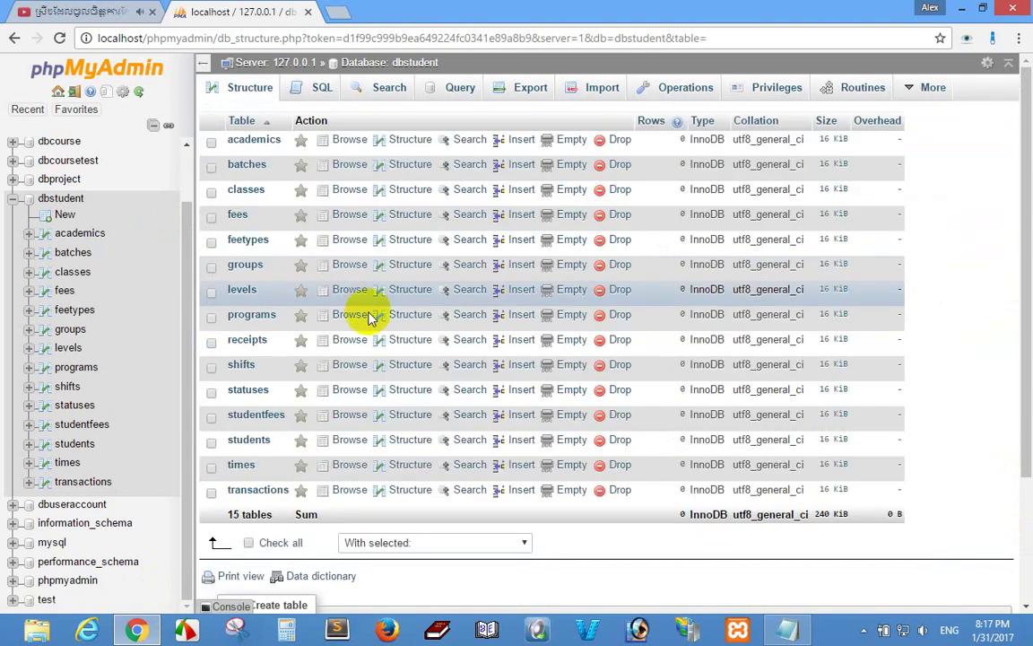
pyautogui.click(409, 339)
# - Copy the table name receiptdetails from its heading in the Notepad notes
pyautogui.click(787, 630)
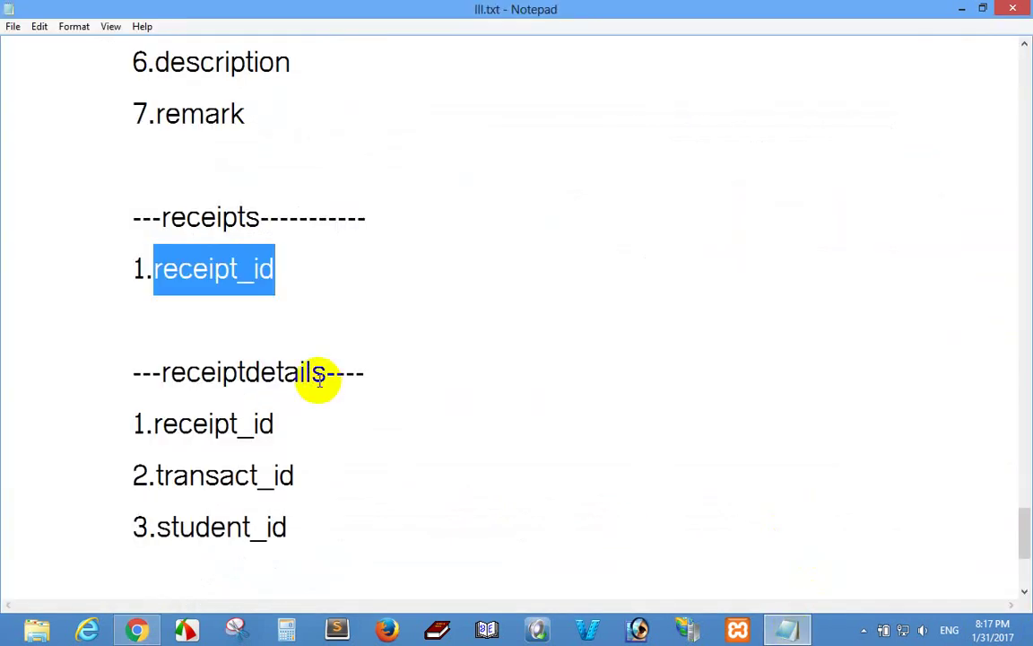
pyautogui.scroll(-1, 318, 376)
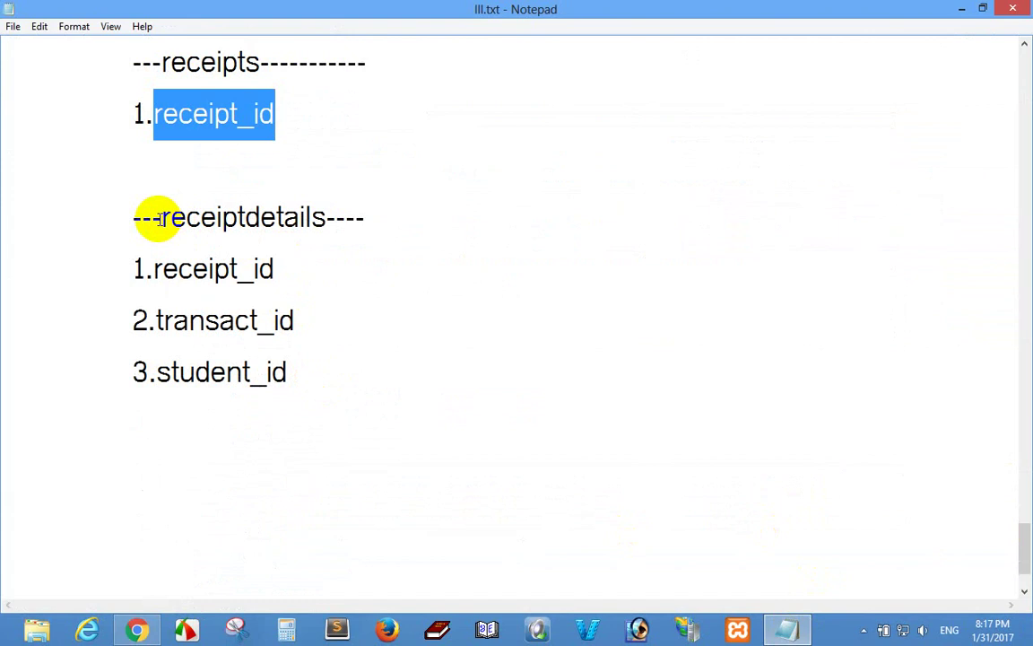
pyautogui.moveTo(162, 218); pyautogui.dragTo(290, 218)
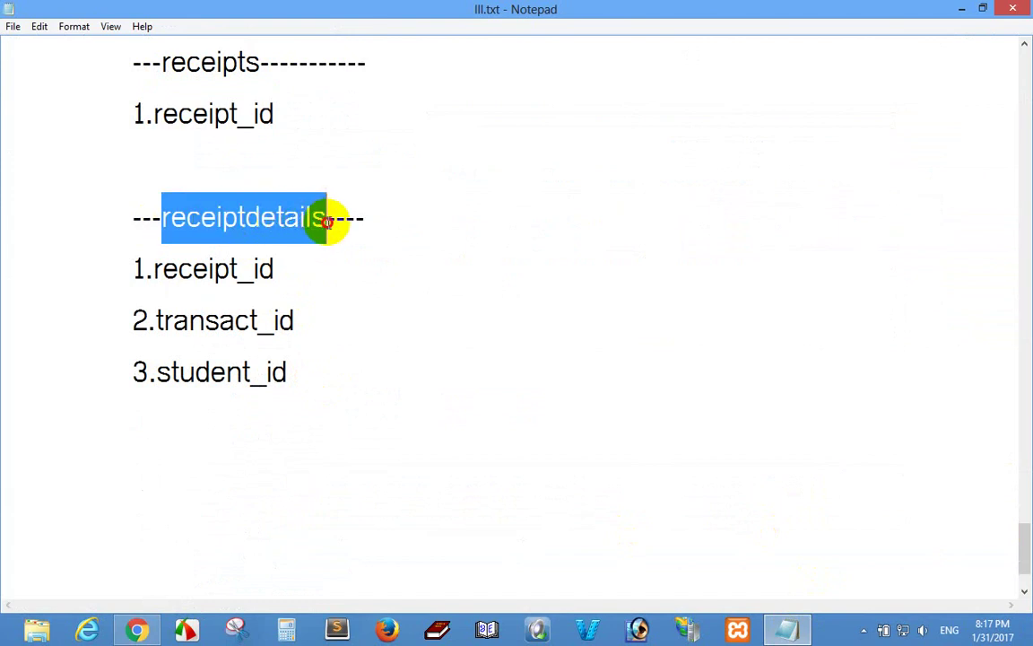
pyautogui.rightClick(278, 226)
pyautogui.click(314, 283)
# - Start another new table in dbstudent in phpMyAdmin and name it receiptdetails
pyautogui.click(137, 630)
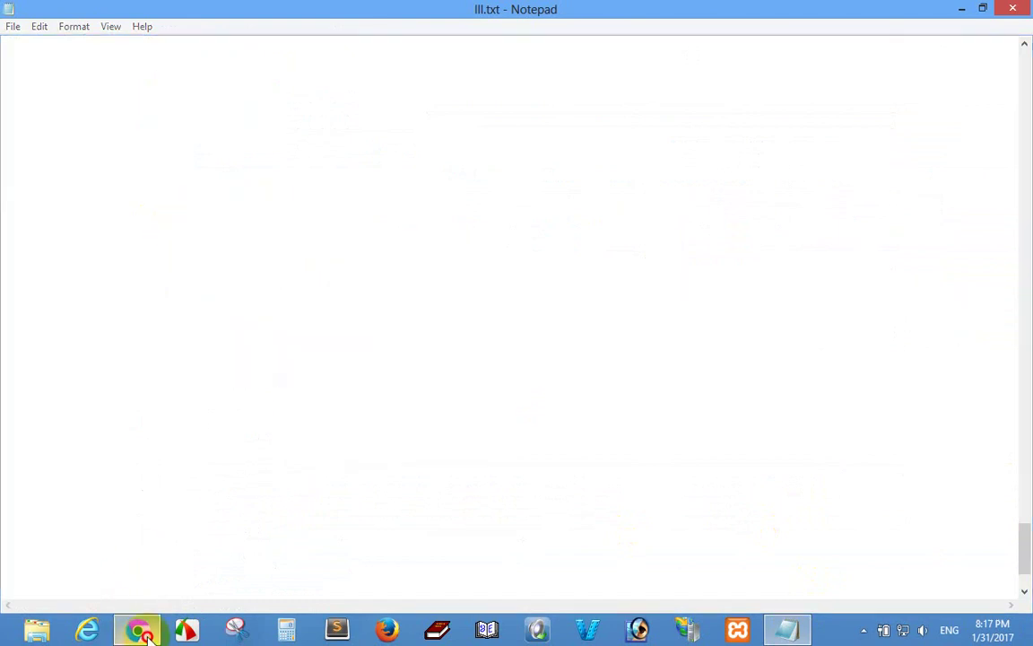
pyautogui.click(64, 276)
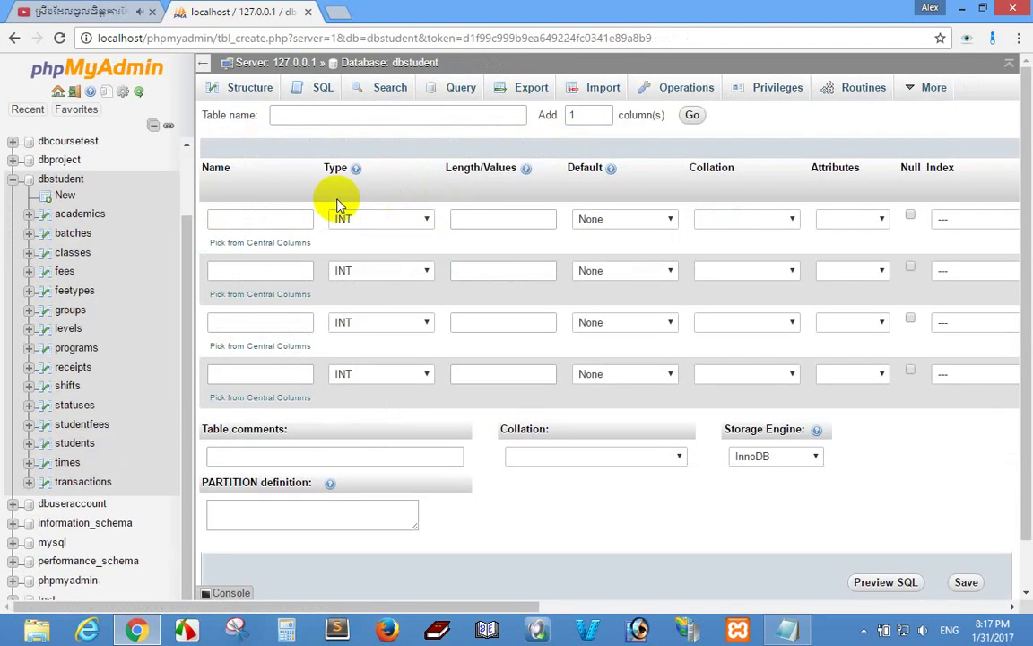
pyautogui.rightClick(329, 121)
pyautogui.click(368, 210)
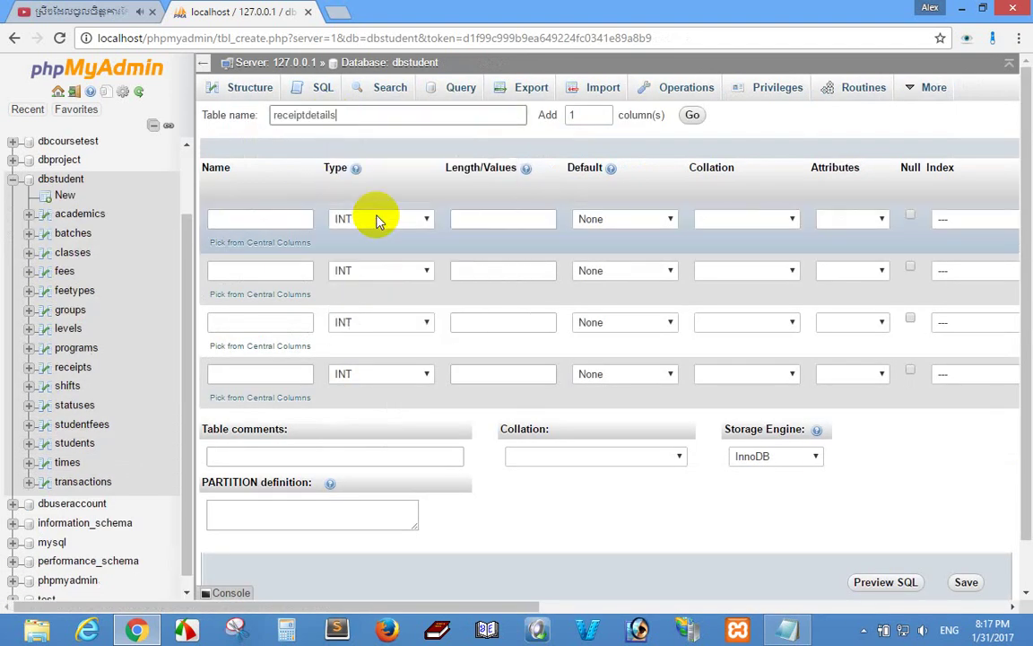
pyautogui.click(263, 220)
# - Copy receipt_id from the receiptdetails list in Notepad and enter it as the first column's name in phpMyAdmin
pyautogui.click(788, 629)
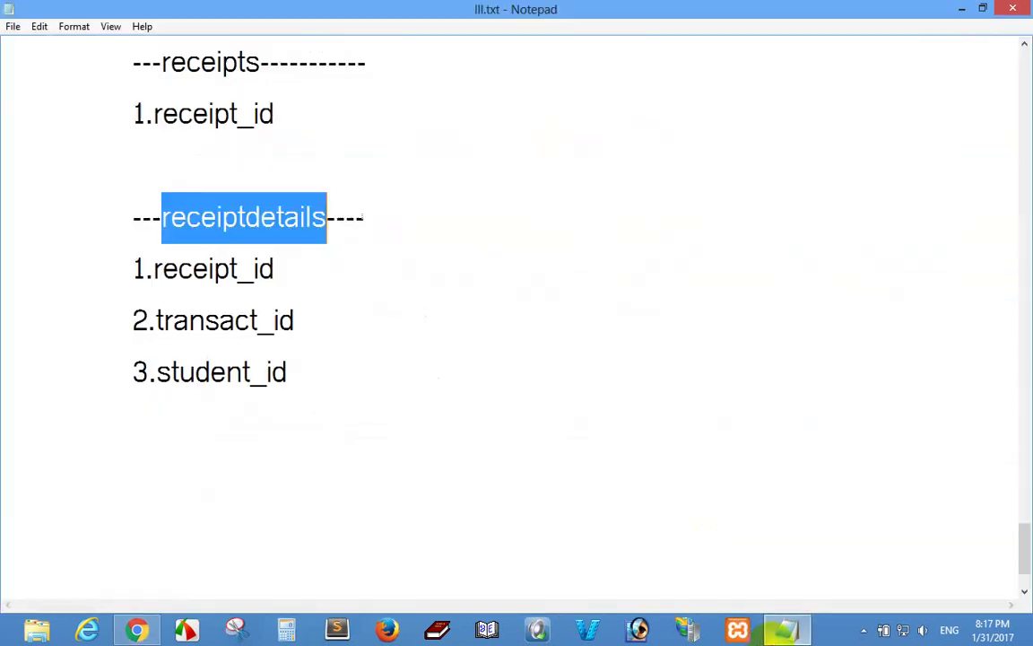
pyautogui.moveTo(154, 268); pyautogui.dragTo(267, 270)
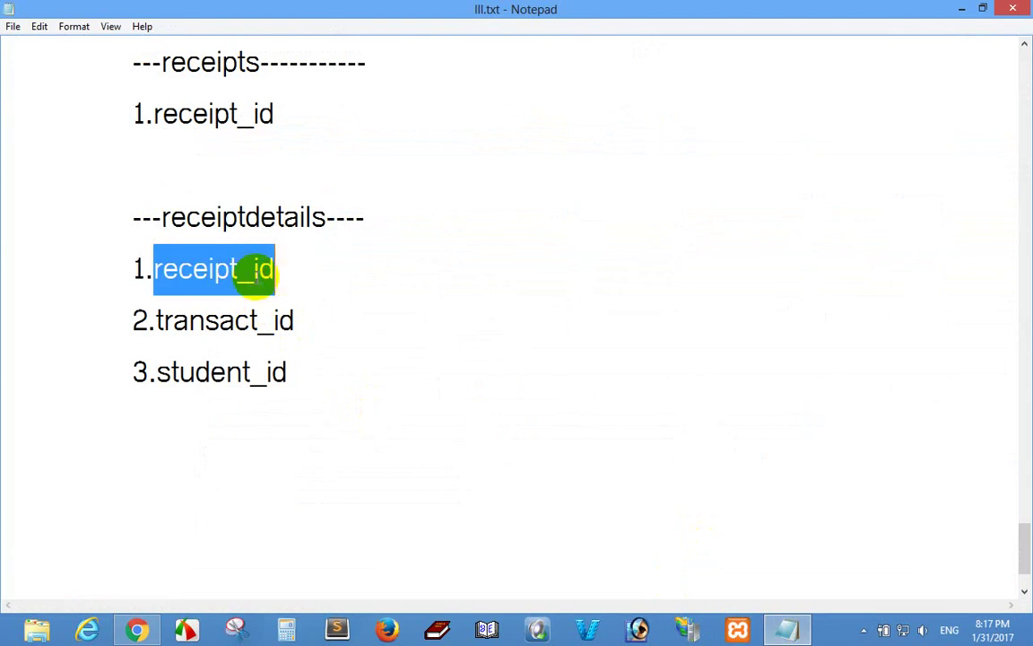
pyautogui.rightClick(244, 278)
pyautogui.click(283, 330)
pyautogui.click(143, 628)
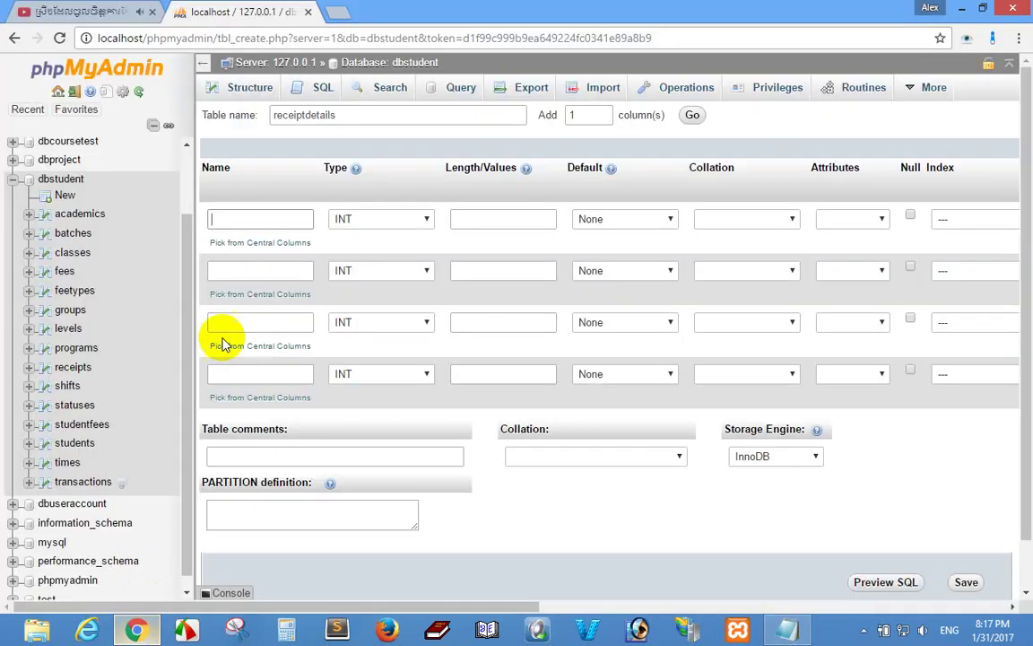
pyautogui.click(254, 220)
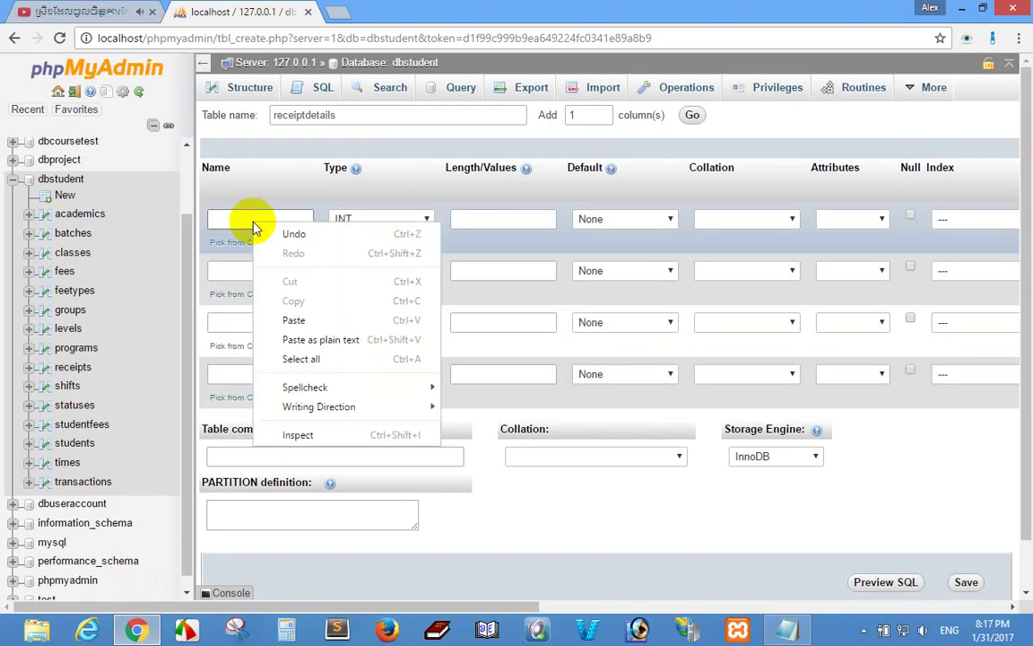
pyautogui.click(309, 321)
pyautogui.click(967, 220)
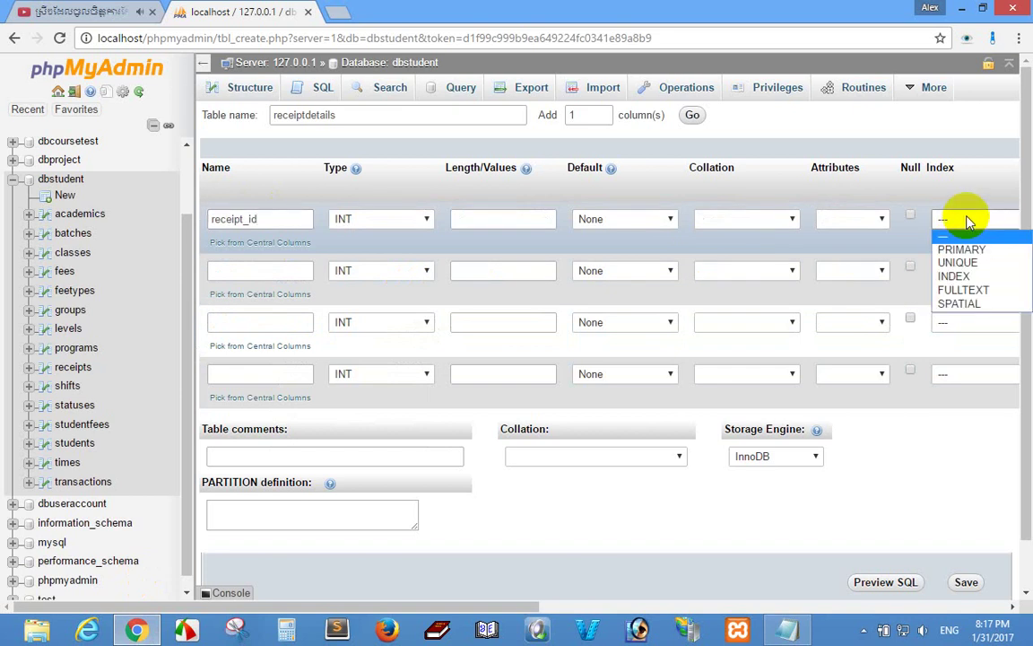
pyautogui.click(968, 218)
# - Copy transact_id from the Notepad notes and enter it as the second column's name in phpMyAdmin
pyautogui.click(787, 631)
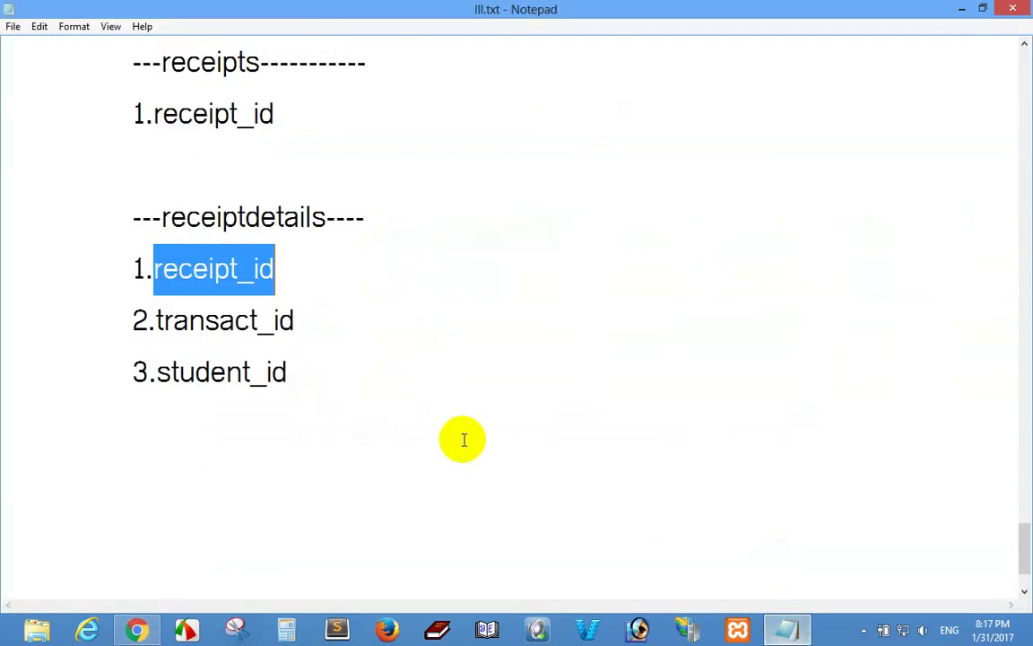
pyautogui.moveTo(155, 321); pyautogui.dragTo(294, 321)
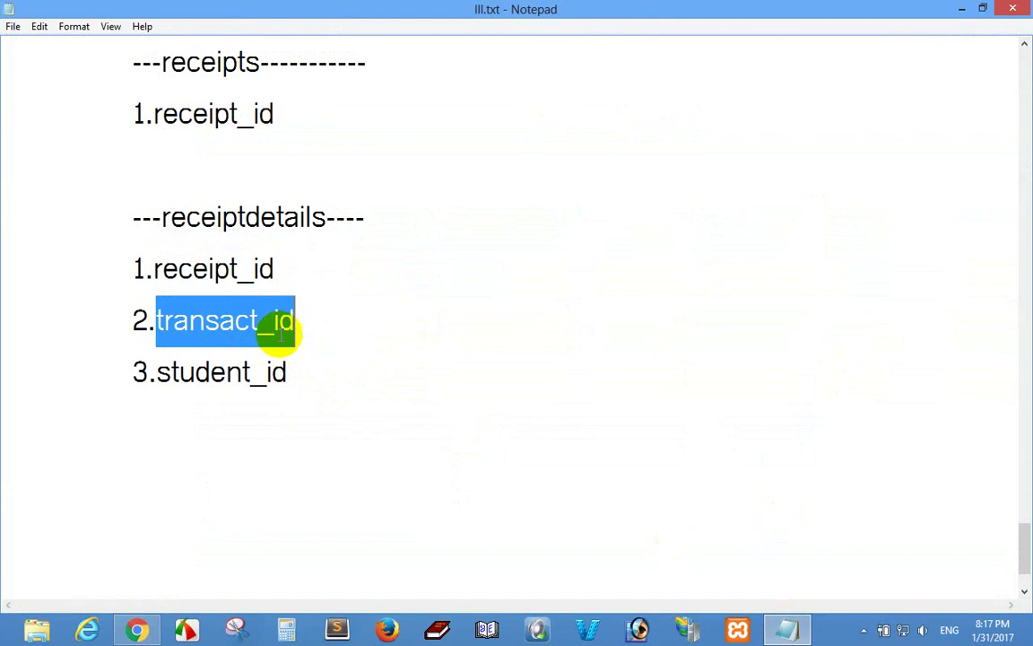
pyautogui.rightClick(285, 330)
pyautogui.click(318, 384)
pyautogui.click(144, 631)
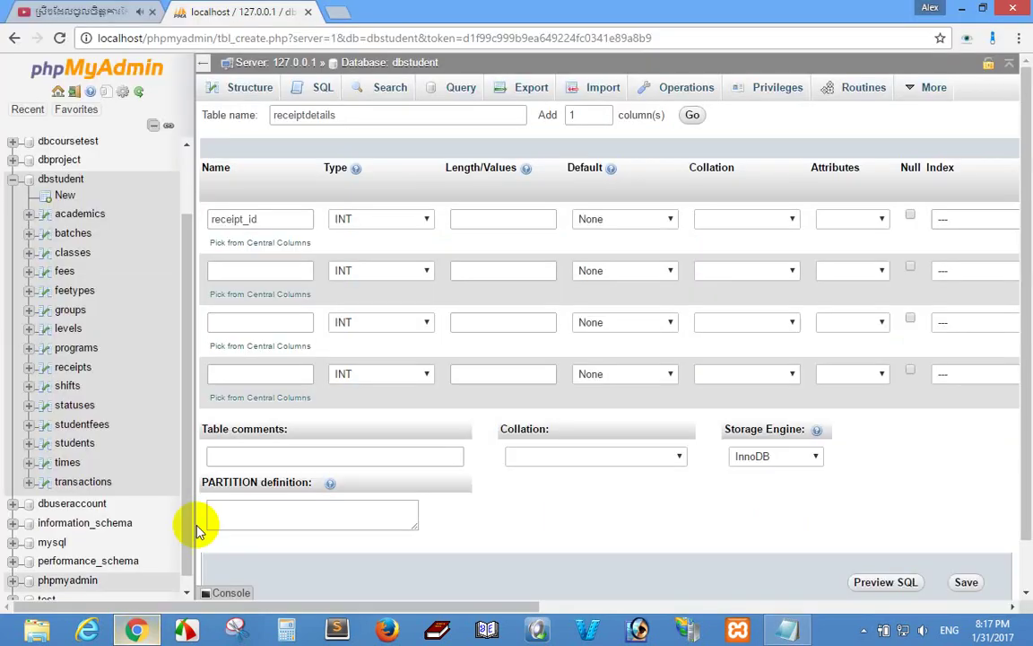
pyautogui.rightClick(254, 271)
pyautogui.click(293, 366)
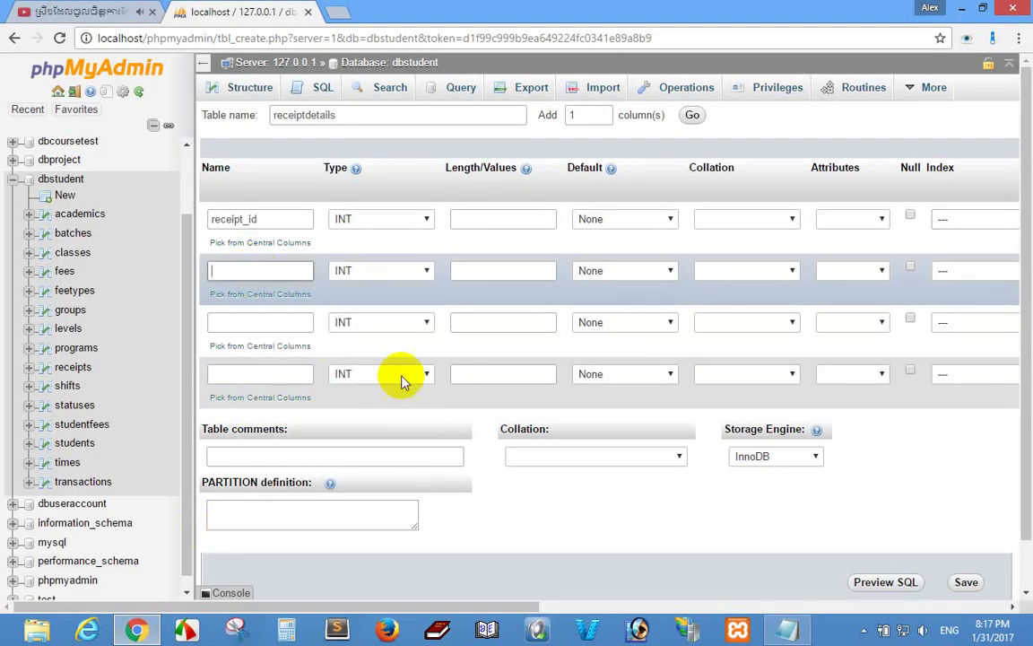
# - Copy student_id from the Notepad notes and enter it as the third column's name in phpMyAdmin
pyautogui.hotkey('alt', 'Tab')
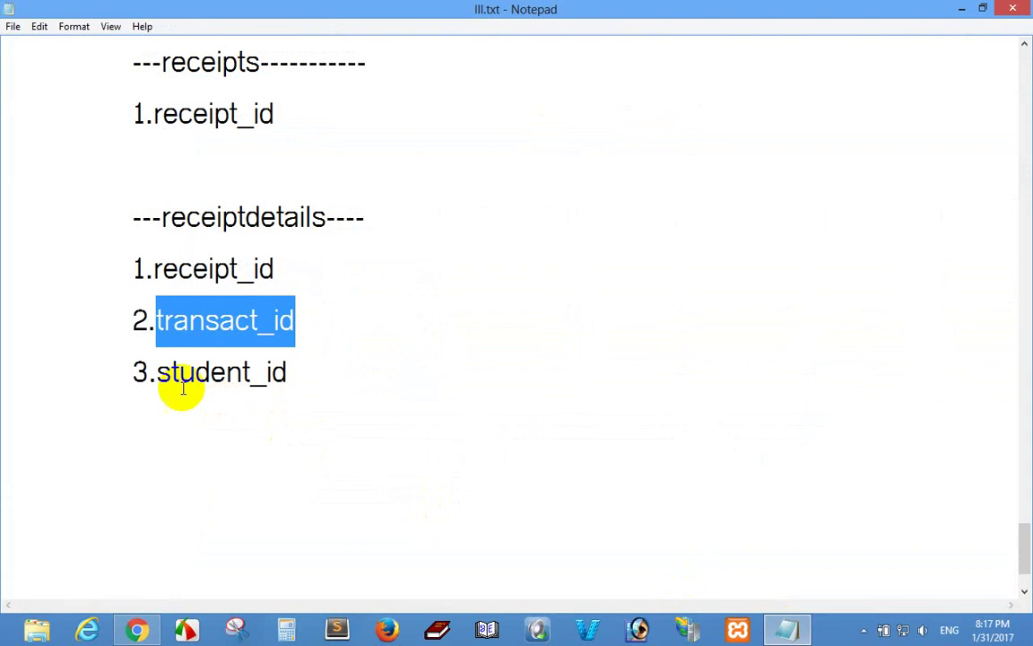
pyautogui.moveTo(154, 370); pyautogui.dragTo(287, 372)
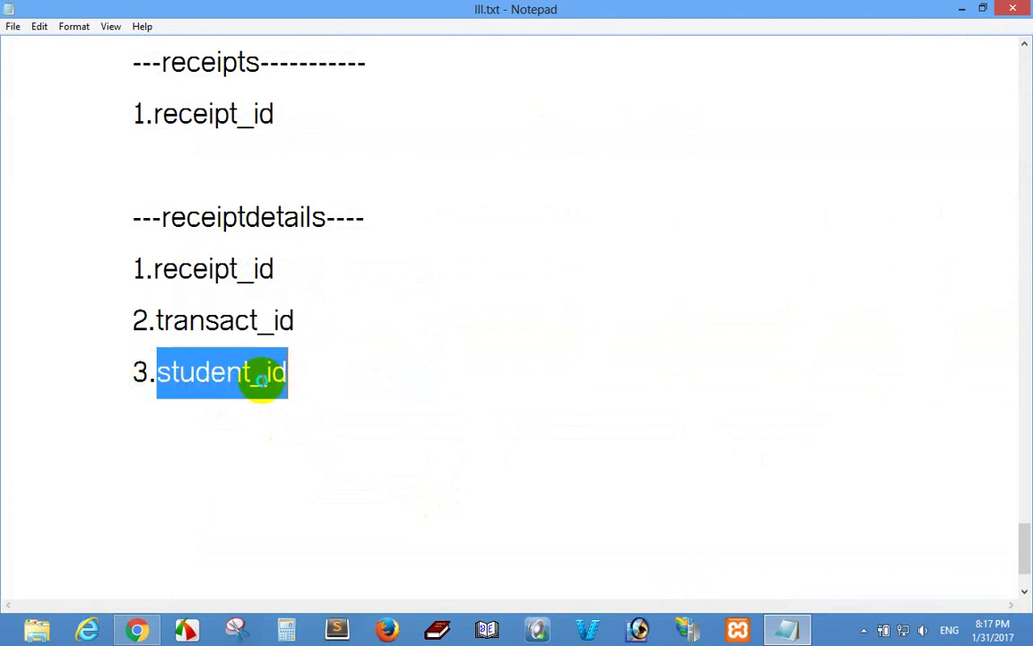
pyautogui.rightClick(278, 382)
pyautogui.click(300, 430)
pyautogui.click(138, 628)
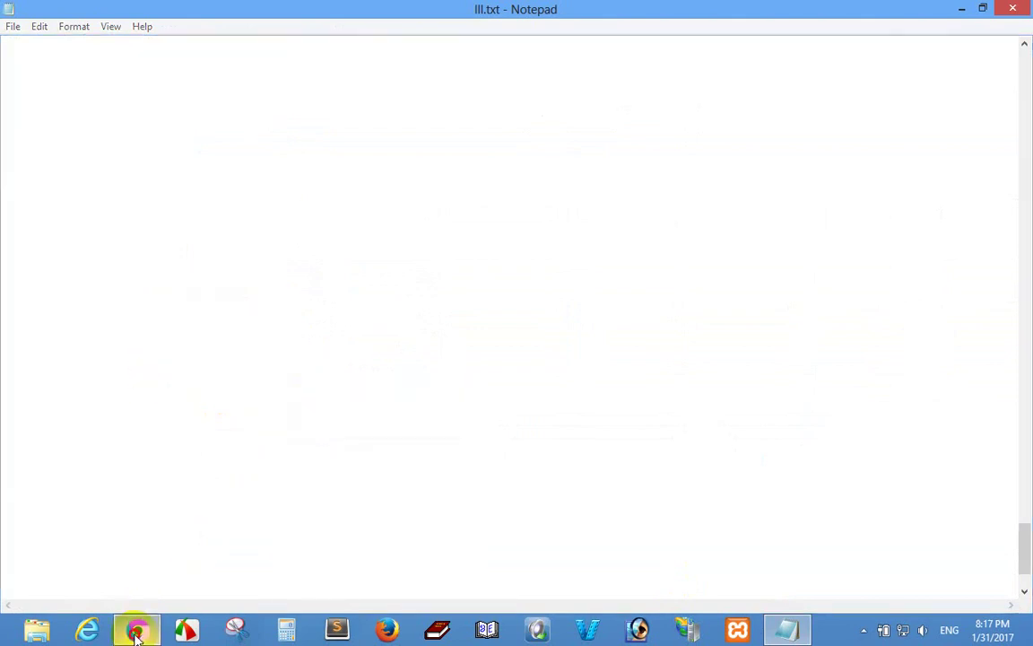
pyautogui.click(254, 321)
pyautogui.rightClick(254, 319)
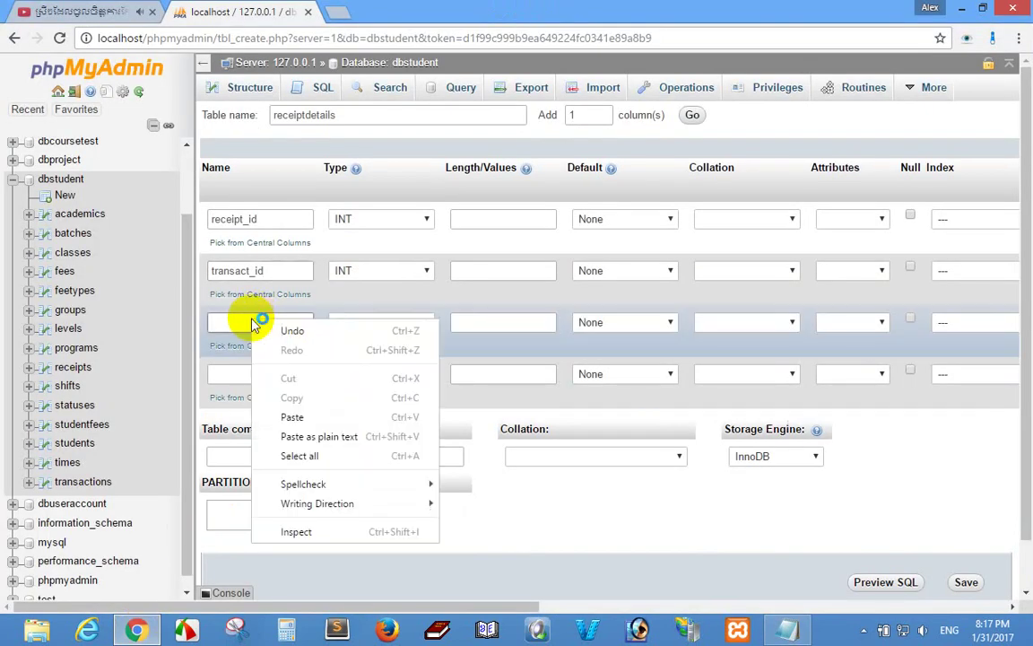
pyautogui.click(295, 415)
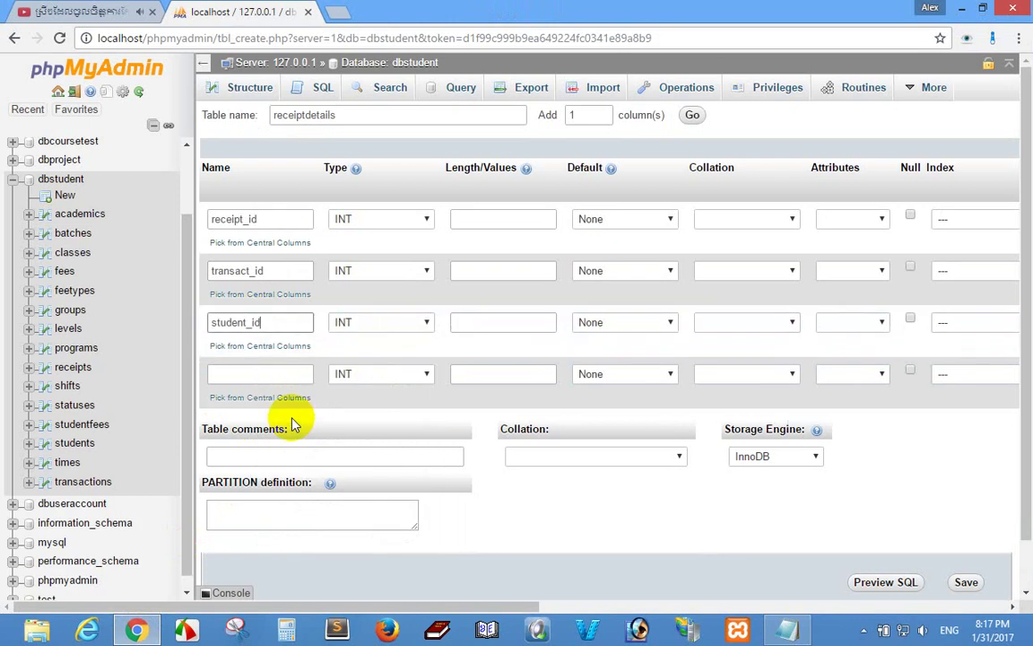
# - Save the receiptdetails table and browse its records
pyautogui.click(965, 583)
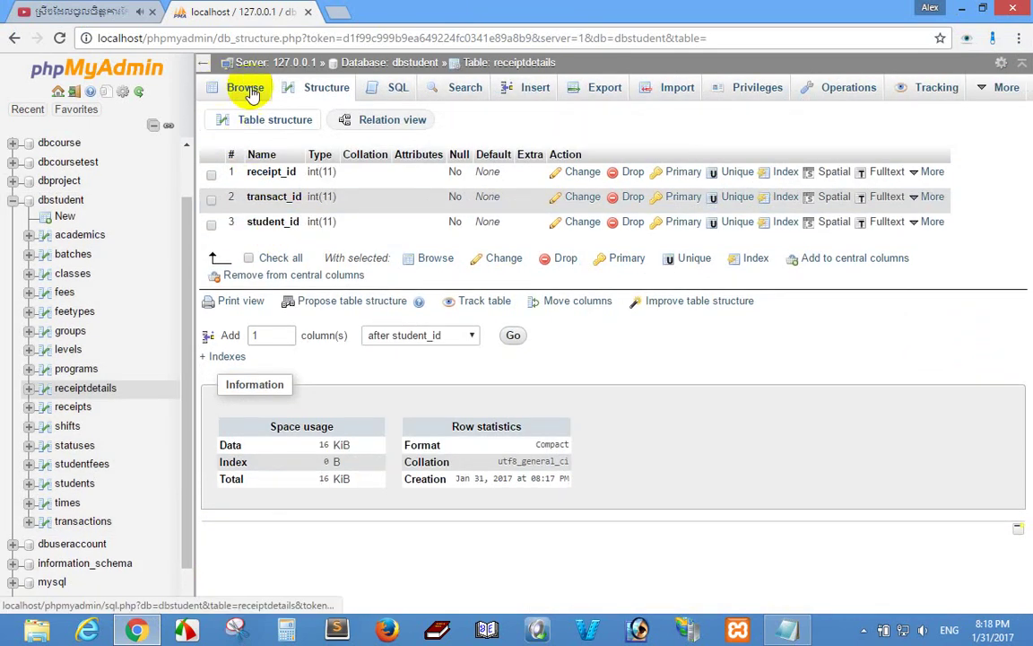
pyautogui.click(248, 88)
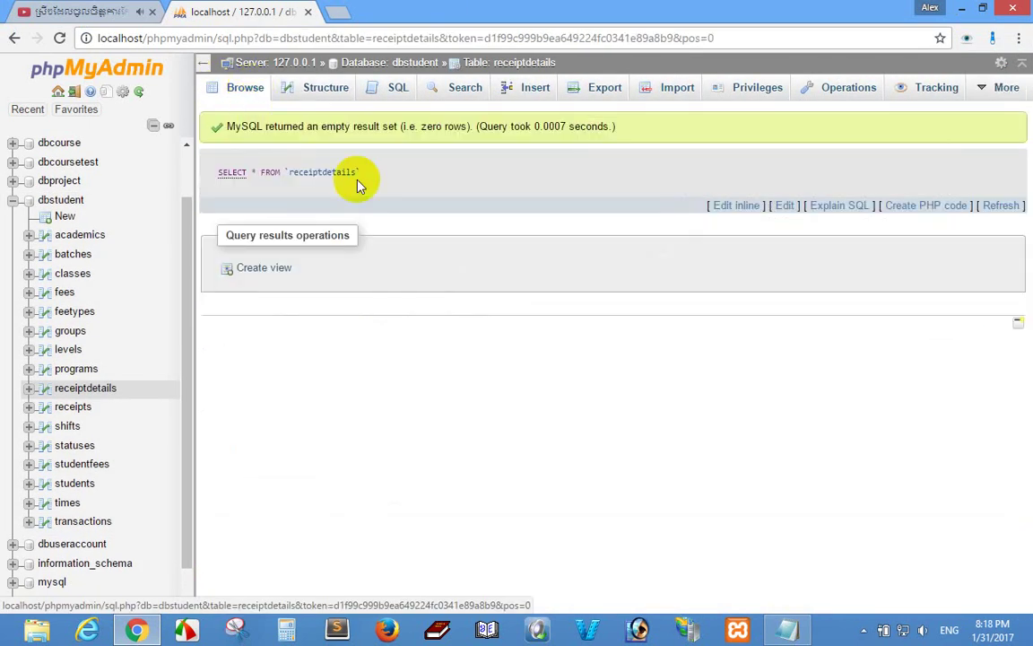
# - Show the dbstudent database's table list, and add the dashed heading "have more table" below the receiptdetails list in the Notepad notes
pyautogui.click(51, 201)
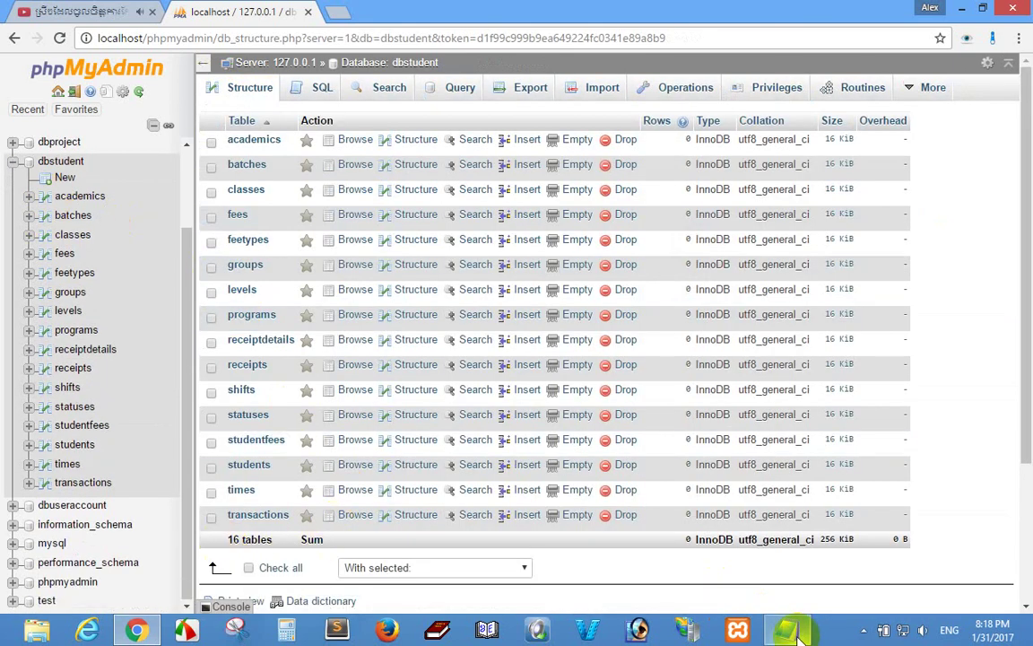
pyautogui.click(790, 631)
pyautogui.click(343, 381)
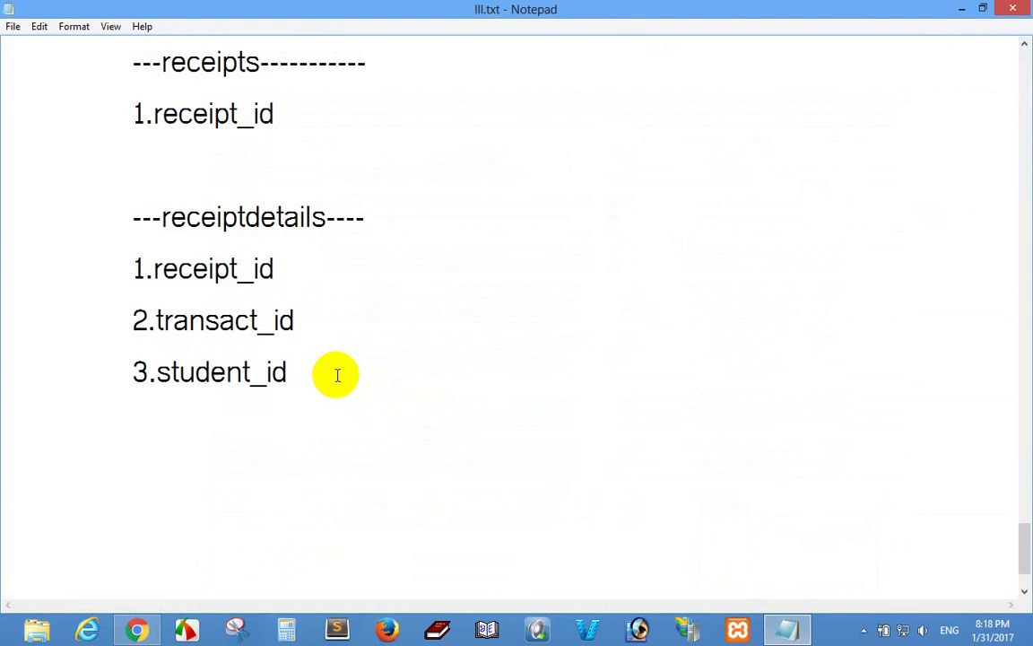
pyautogui.scroll(-1, 347, 378)
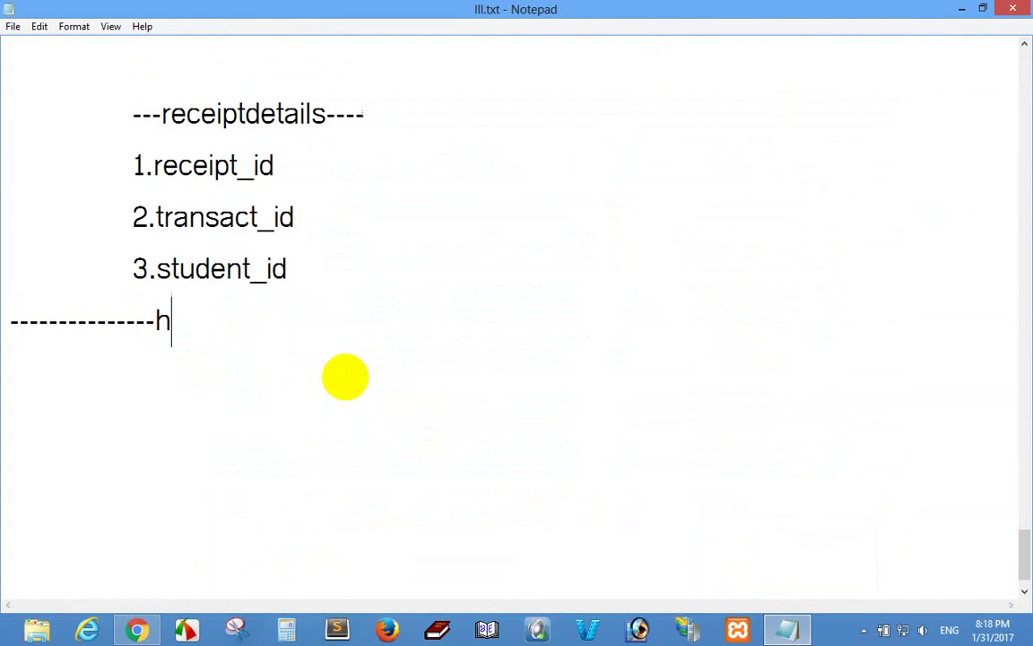
pyautogui.write('as')
pyautogui.press('BackSpace')
pyautogui.write('ve more ')
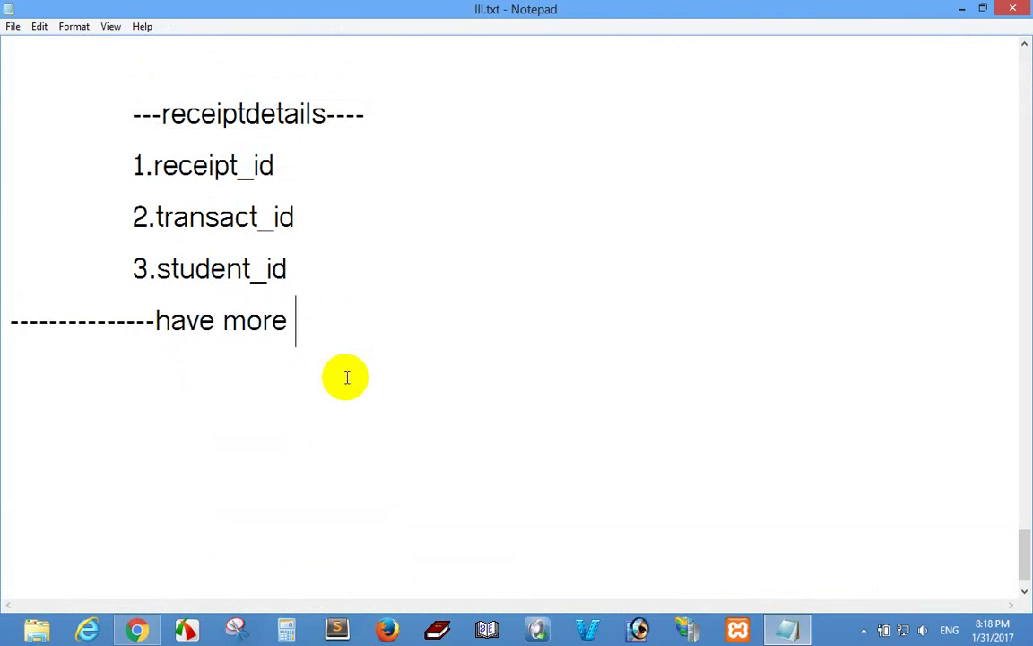
pyautogui.write('table---')
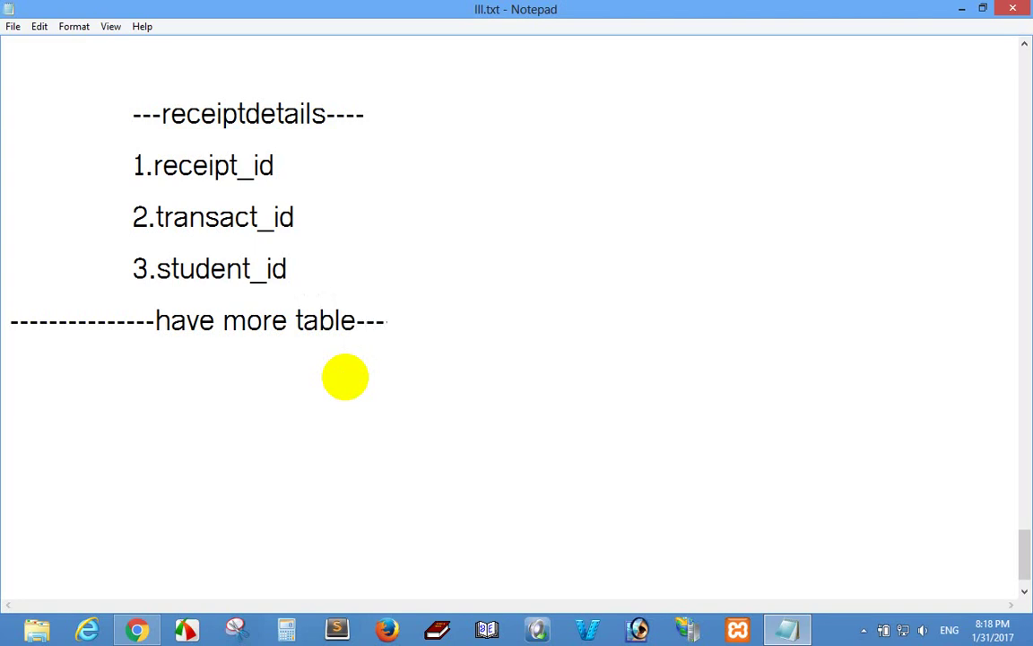
pyautogui.write('-')
# - Add the indented entry "-mother table" under the "have more table" heading
pyautogui.press('Return')
pyautogui.press('Tab')
pyautogui.write('like m')
pyautogui.press('BackSpace')
pyautogui.press('BackSpace')
pyautogui.press('BackSpace')
pyautogui.press('BackSpace')
pyautogui.press('BackSpace')
pyautogui.write('m')
pyautogui.press('BackSpace')
pyautogui.write('-moth')
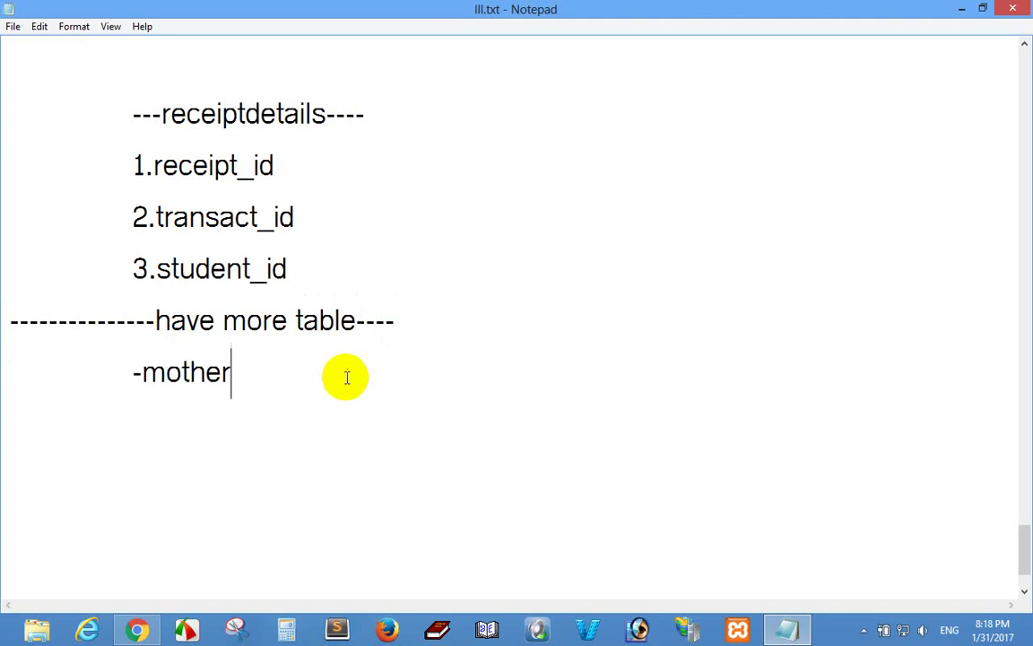
pyautogui.write('er table')
# - Add the indented entry "-document table" on a new line below the mother table entry
pyautogui.press('Return')
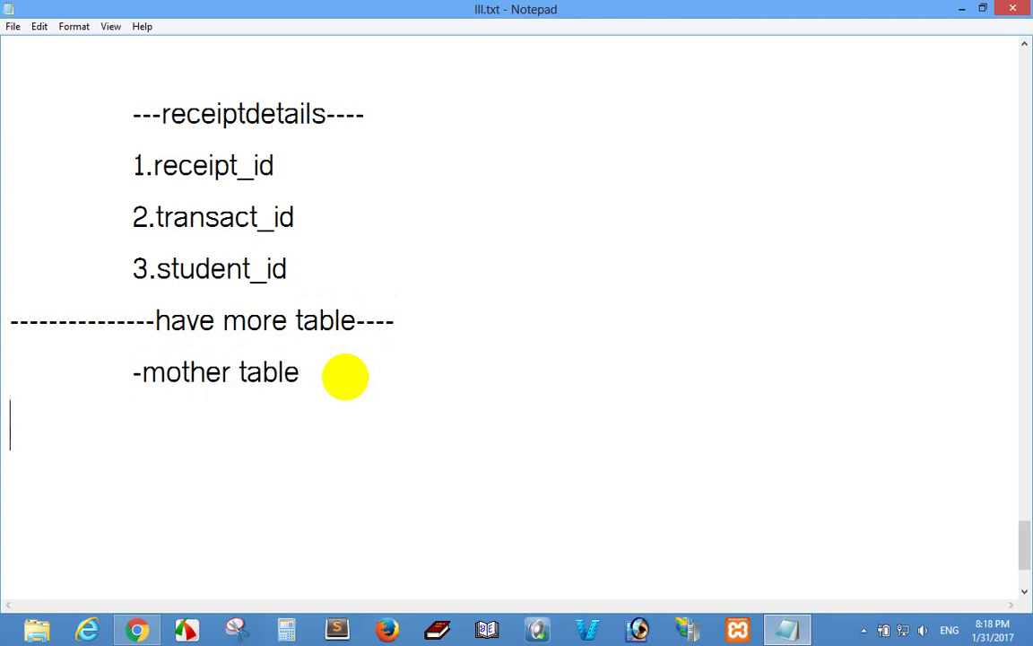
pyautogui.press('Tab')
pyautogui.write('-docum')
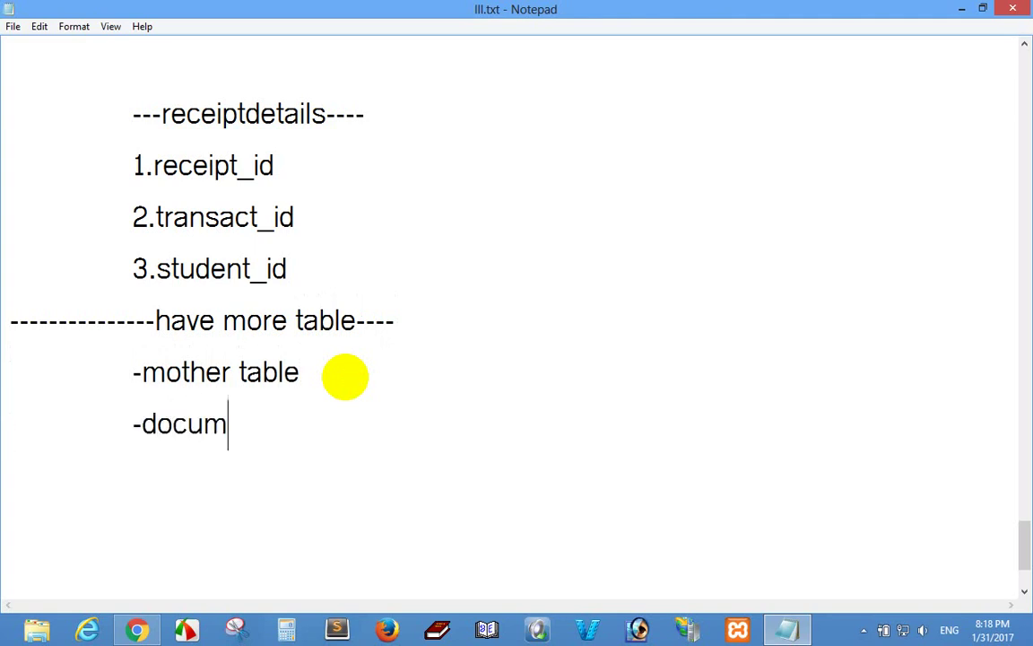
pyautogui.write('ent table')
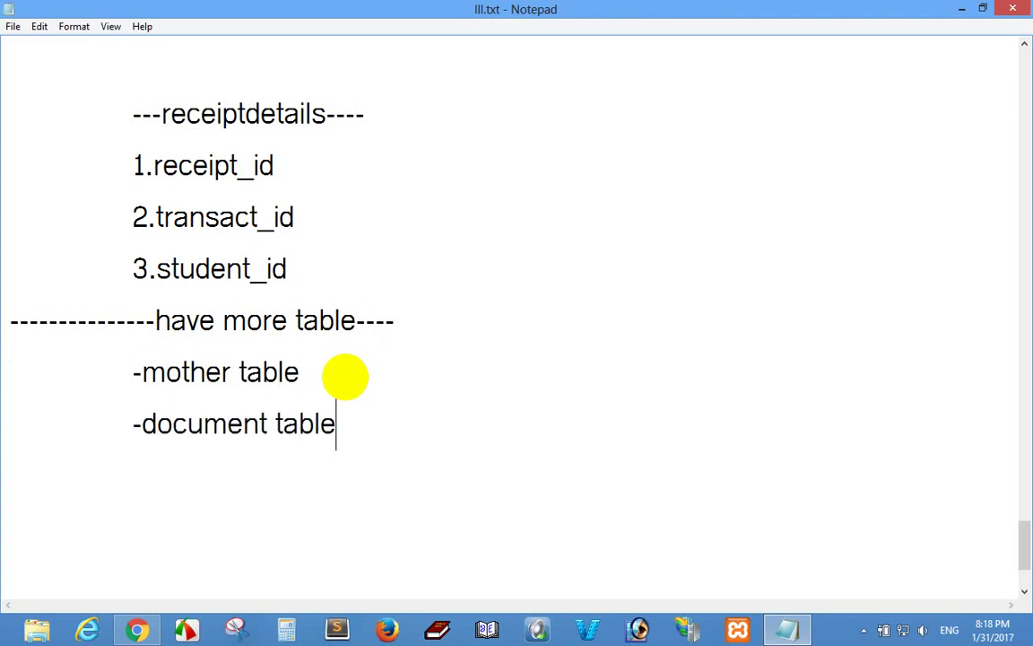
# - Add the indented entry "-language table" on a new line below the document table entry
pyautogui.press('Return')
pyautogui.press('Tab')
pyautogui.write('-lang')
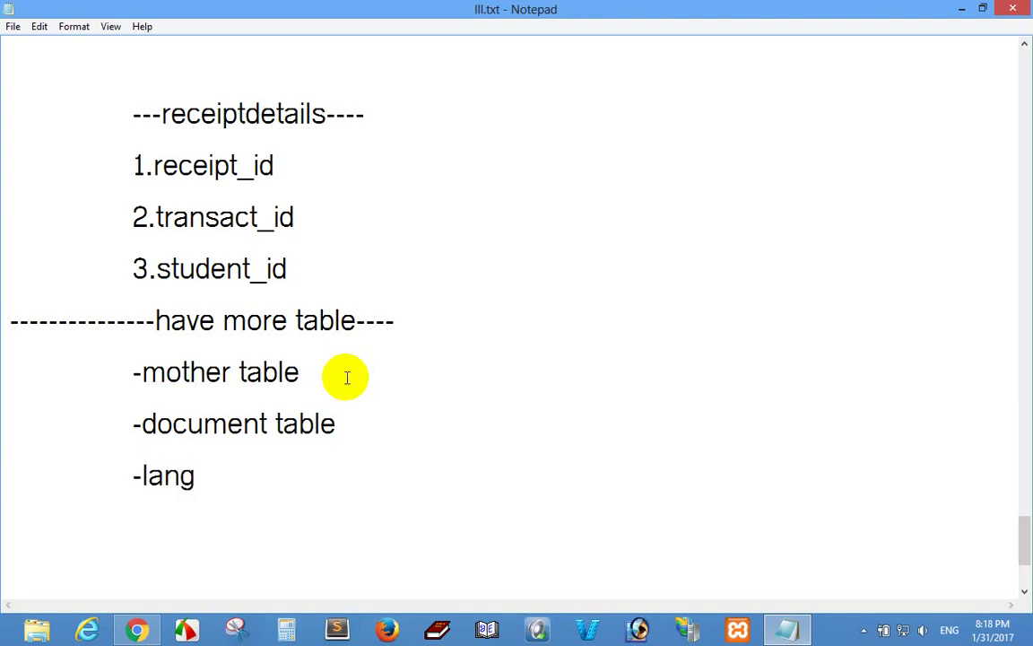
pyautogui.write('ua')
pyautogui.press('BackSpace')
pyautogui.write('uage table')
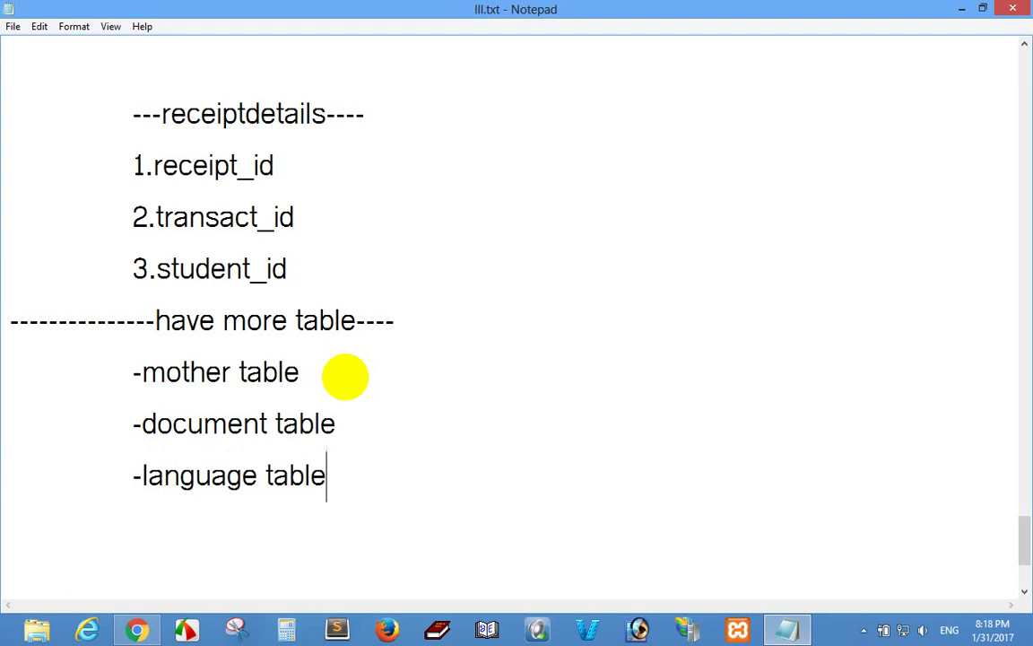
# - Add the indented entry "-experience table" on a new line below the language table entry
pyautogui.press('Tab')
pyautogui.write('-')
pyautogui.scroll(-1, 347, 377)
pyautogui.write('e')
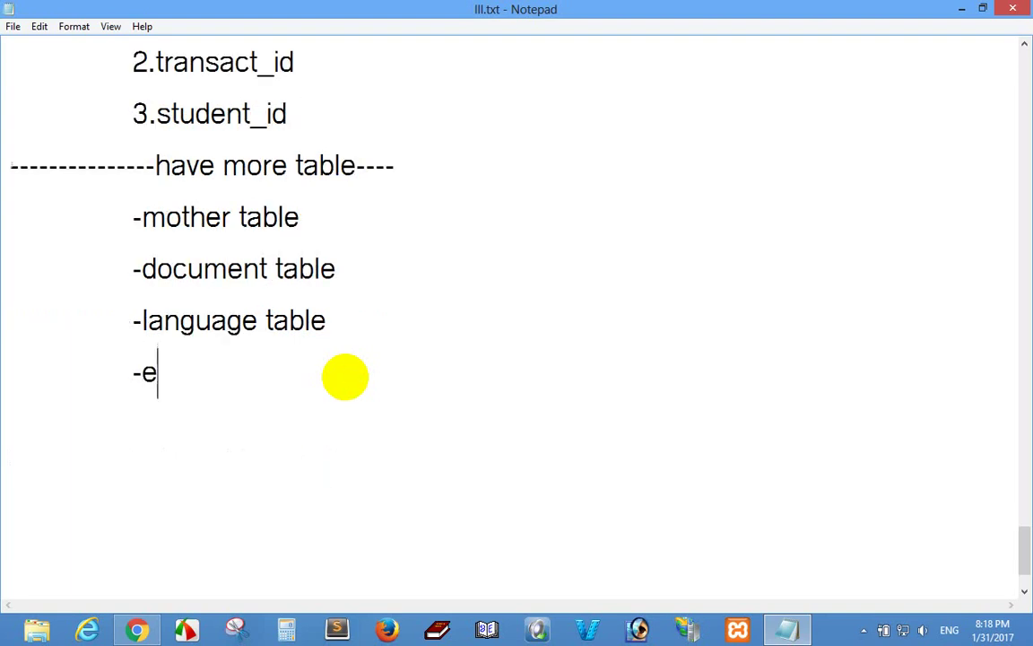
pyautogui.write('xperi')
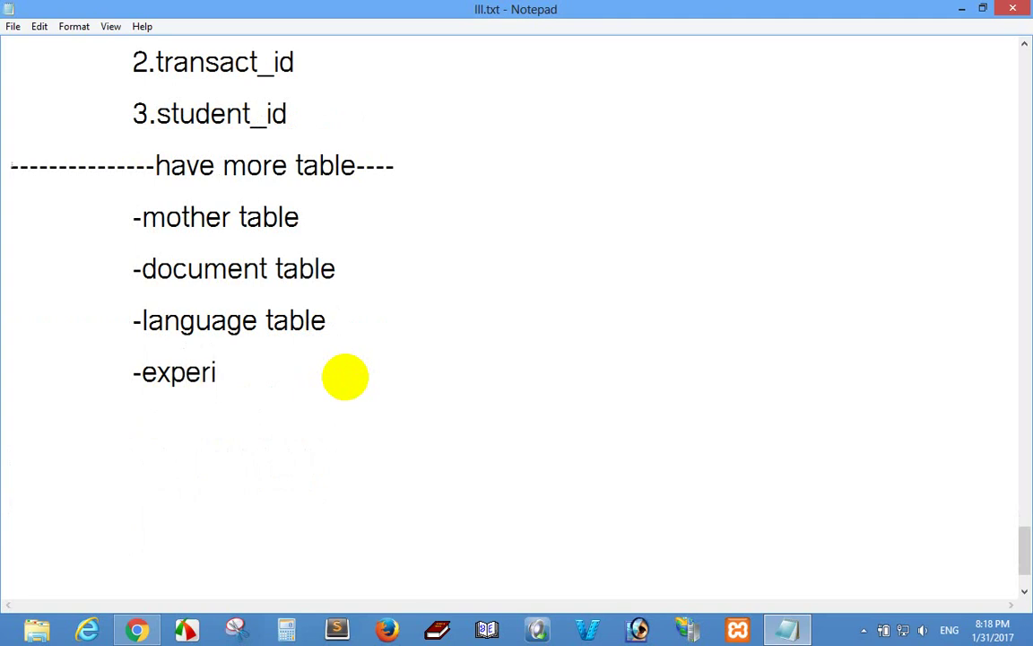
pyautogui.write('ence table')
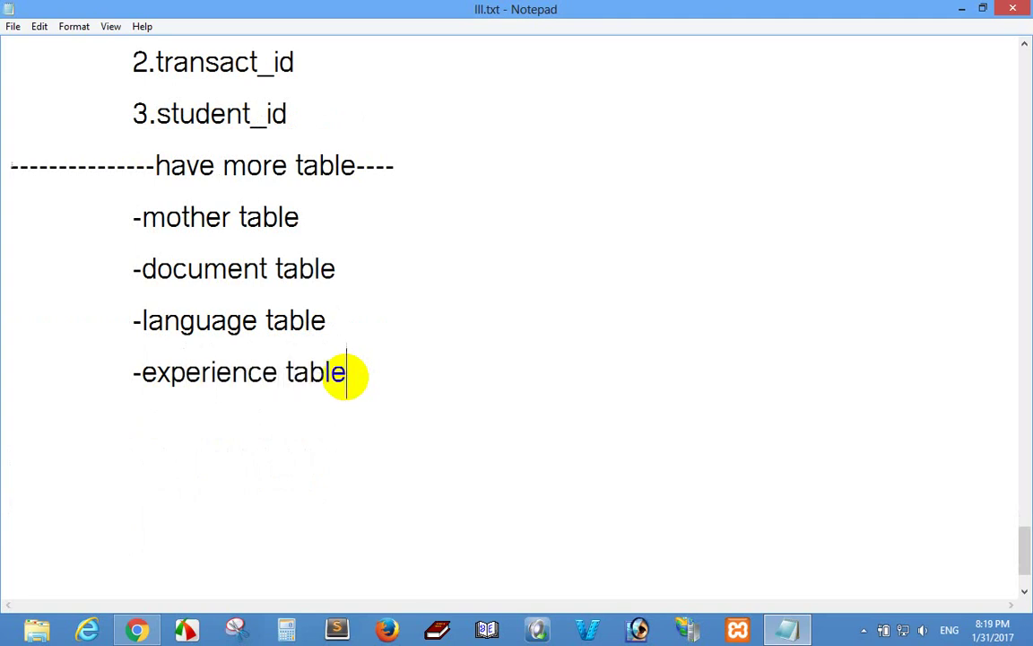